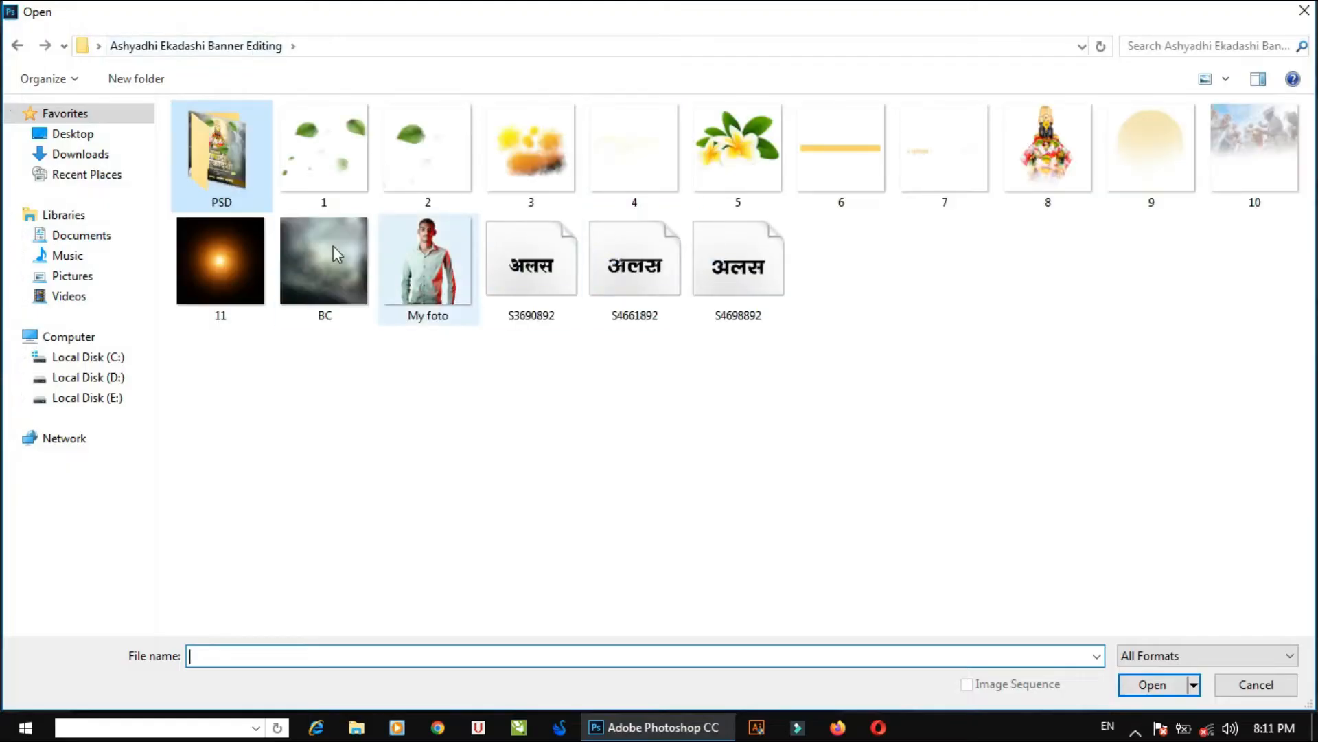
# - Open the BC image from the banner editing folder as the base background
pyautogui.doubleClick(332, 245)
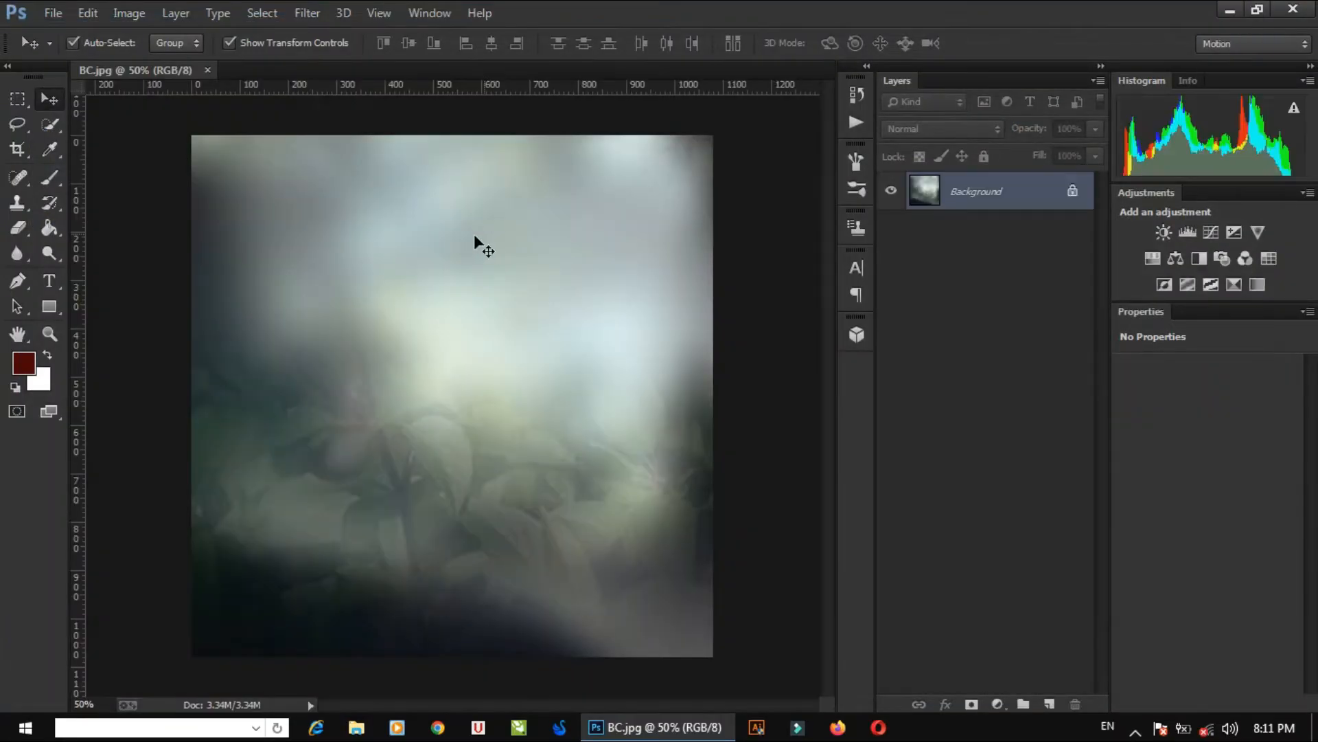
pyautogui.press('z')
pyautogui.click(403, 315)
pyautogui.moveTo(471, 450); pyautogui.dragTo(388, 420)
pyautogui.scroll(-4, 389, 421)
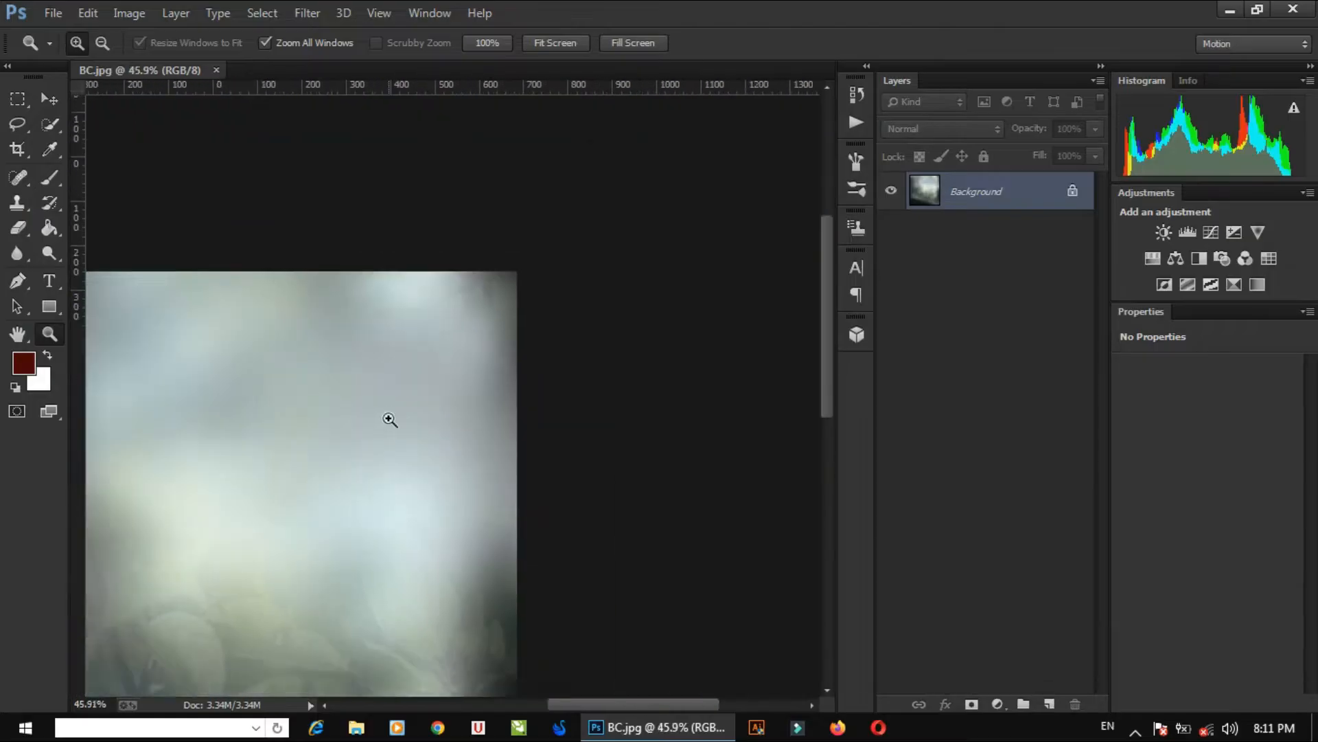
pyautogui.press('v')
pyautogui.scroll(1, 417, 340)
# - Reduce the full-screen file-opening dialog to a smaller window, adjust its size and move it partly clear of the canvas
pyautogui.hotkey('ctrl', 'o')
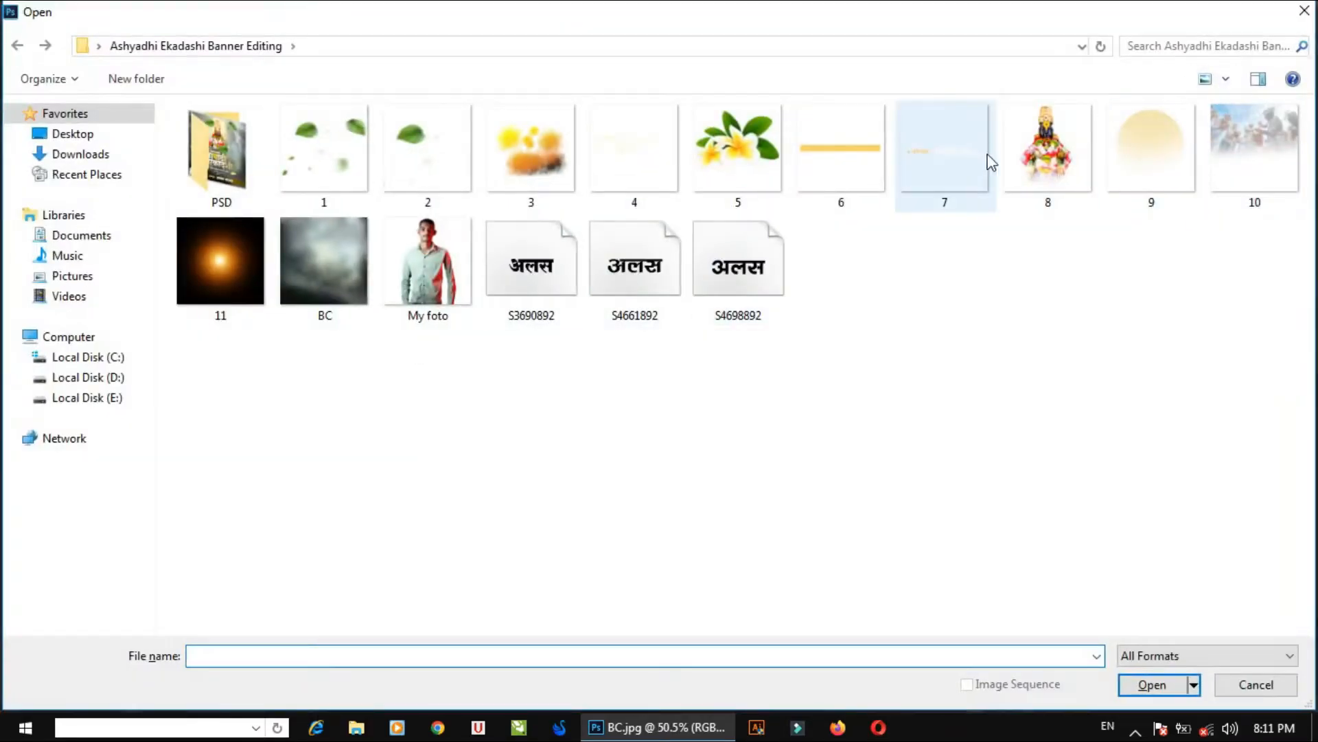
pyautogui.rightClick(1077, 13)
pyautogui.click(1099, 112)
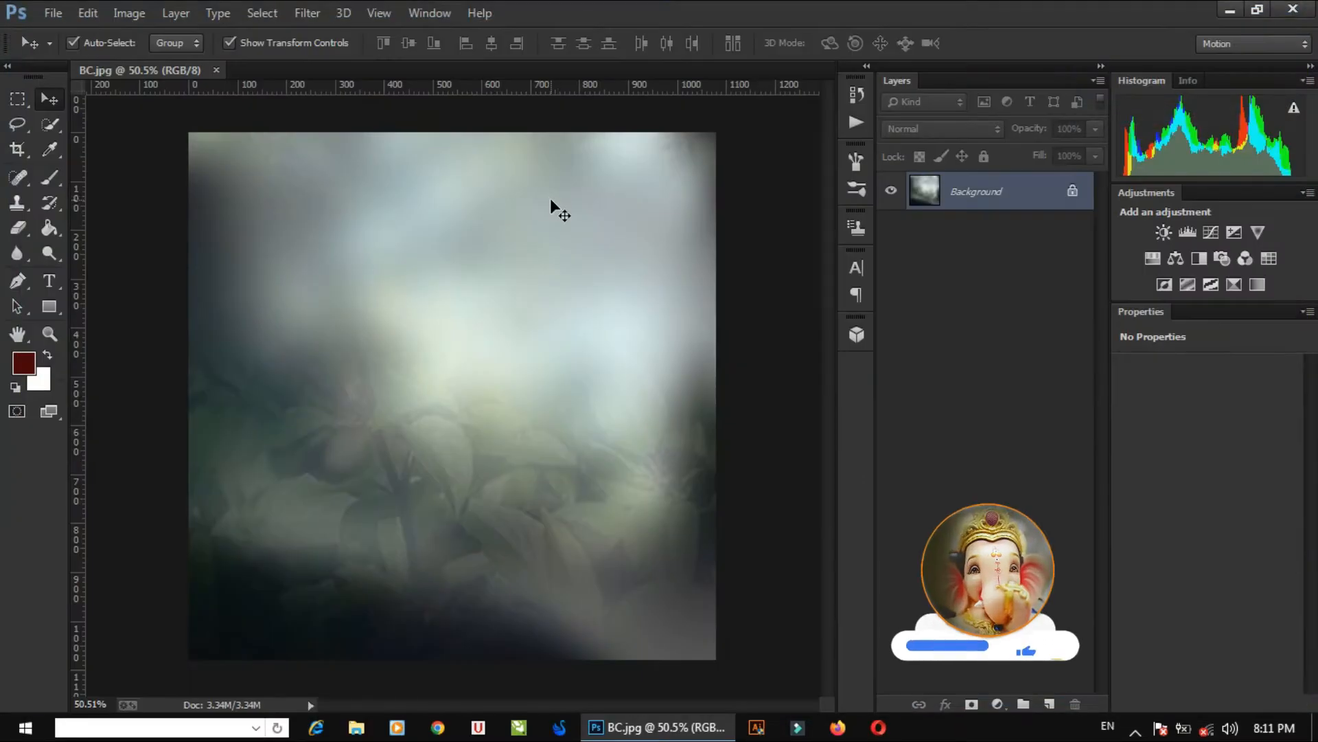
pyautogui.hotkey('ctrl', 'o')
pyautogui.rightClick(1077, 16)
pyautogui.click(1133, 29)
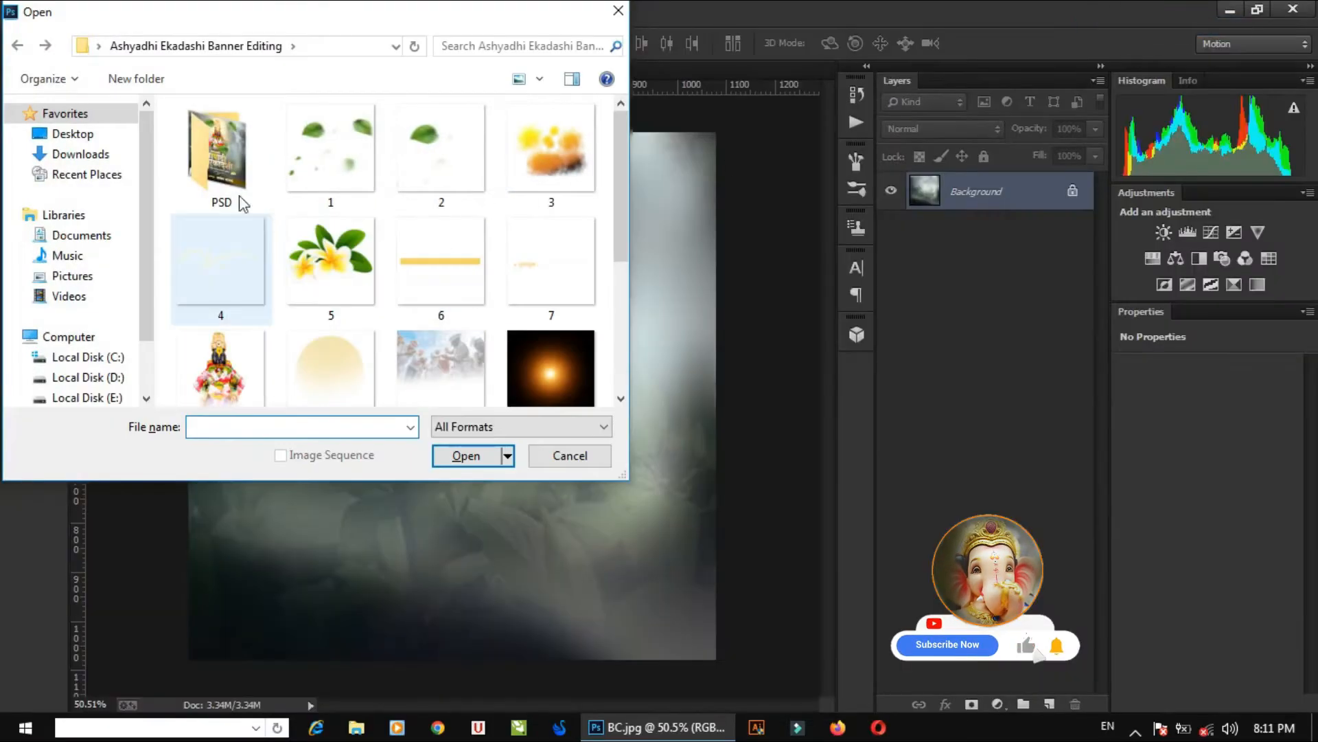
pyautogui.moveTo(628, 479); pyautogui.dragTo(729, 475)
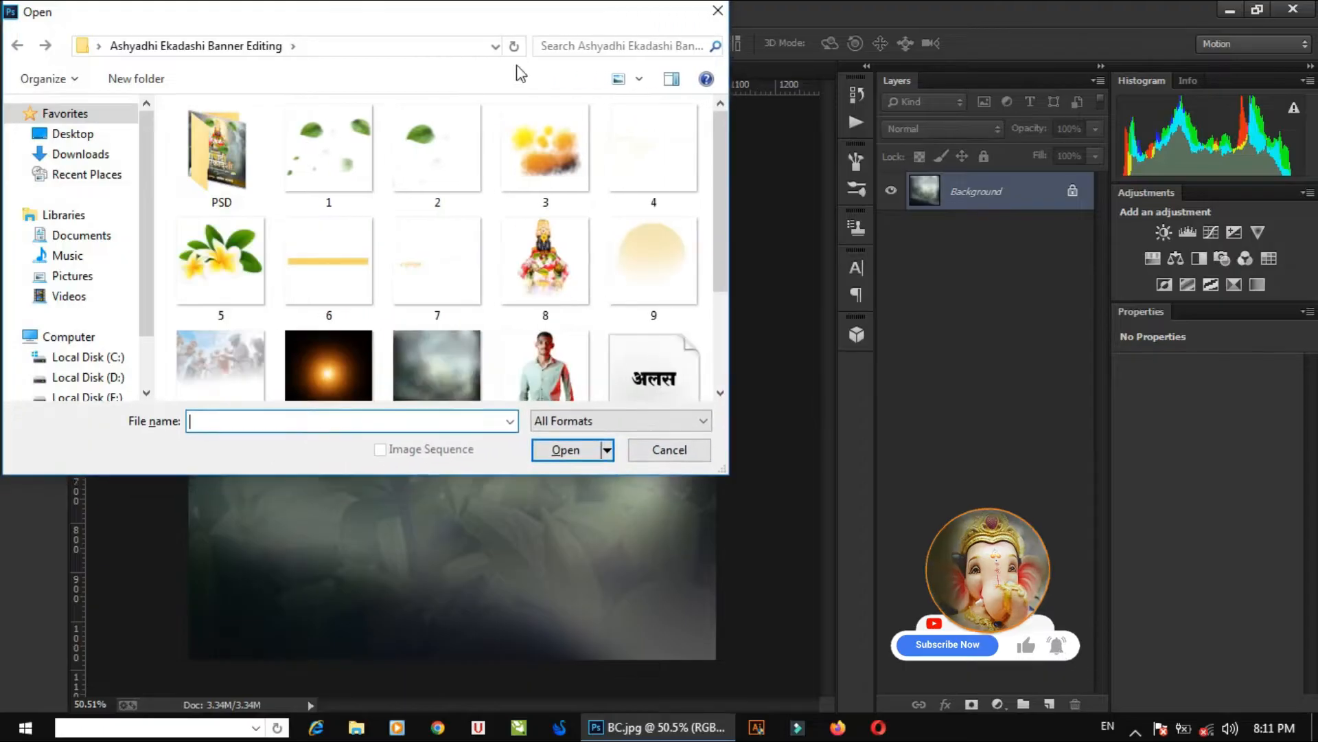
pyautogui.moveTo(515, 12); pyautogui.dragTo(1022, 151)
# - Open image 10 and bring the photo of the white-capped drummers onto the BC background as a new layer
pyautogui.click(889, 278)
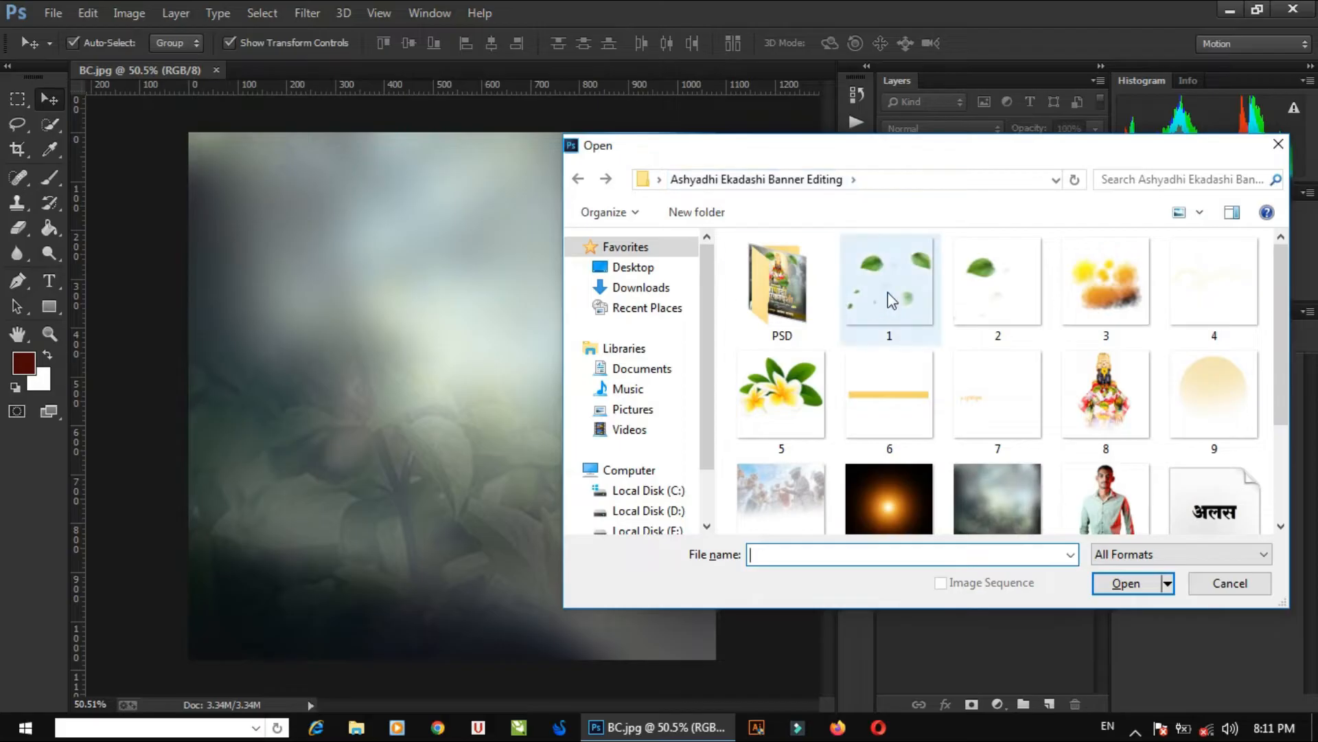
pyautogui.scroll(-3, 920, 333)
pyautogui.press('Escape')
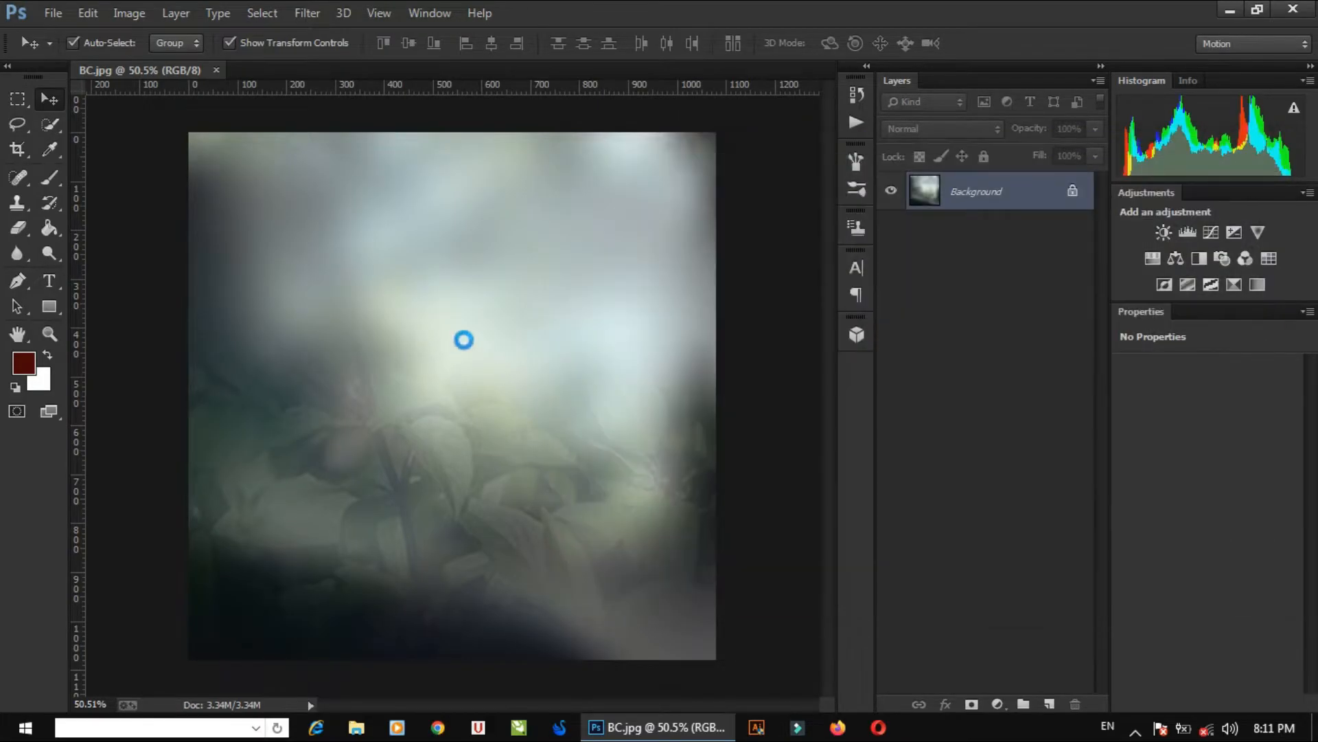
pyautogui.moveTo(264, 201); pyautogui.dragTo(526, 369)
pyautogui.moveTo(464, 299); pyautogui.dragTo(465, 299)
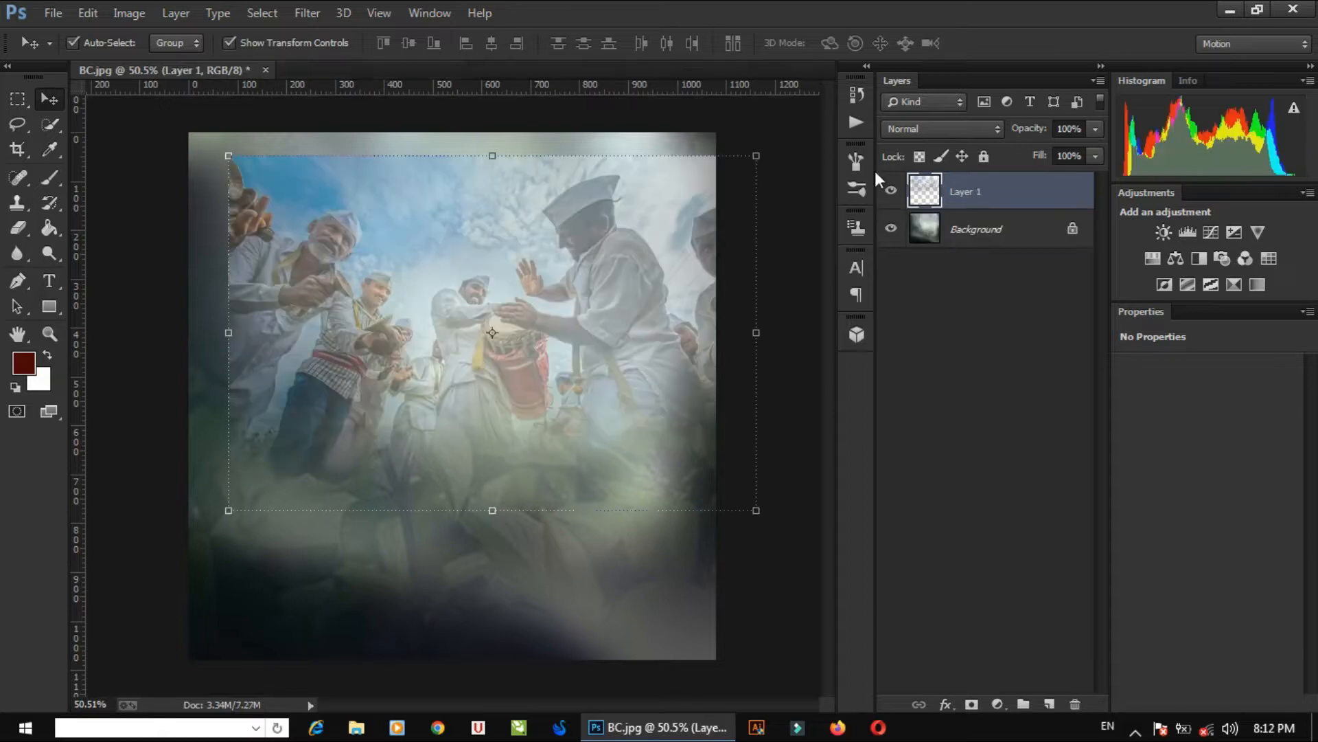
# - Change the drummers layer's blend mode to give it the background's muted tones, and shift it to cover the canvas's upper half
pyautogui.click(942, 129)
pyautogui.click(942, 628)
pyautogui.moveTo(590, 268); pyautogui.dragTo(562, 251)
pyautogui.hotkey('ctrl', 'e')
# - Open 9.png and bring its pale yellow disc into the BC document as a new layer
pyautogui.hotkey('ctrl', 'o')
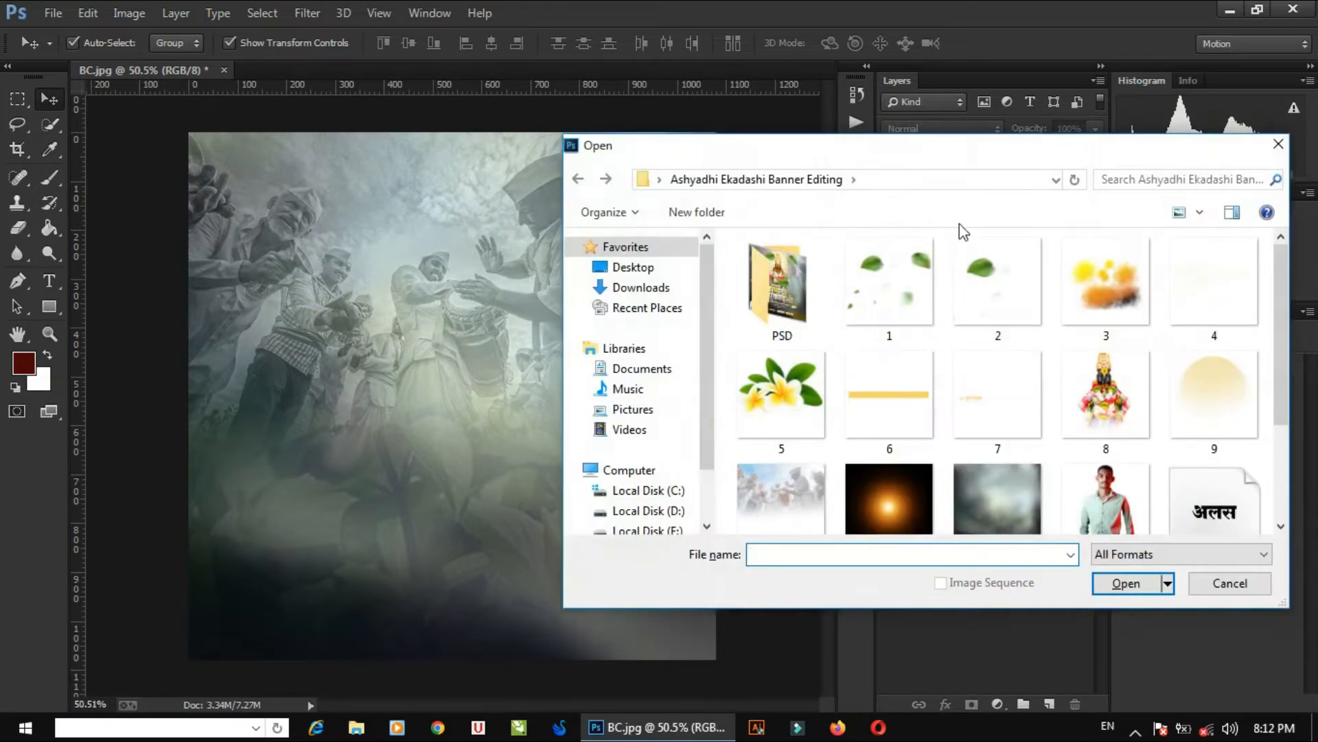
pyautogui.moveTo(993, 154); pyautogui.dragTo(979, 135)
pyautogui.click(983, 248)
pyautogui.doubleClick(1174, 365)
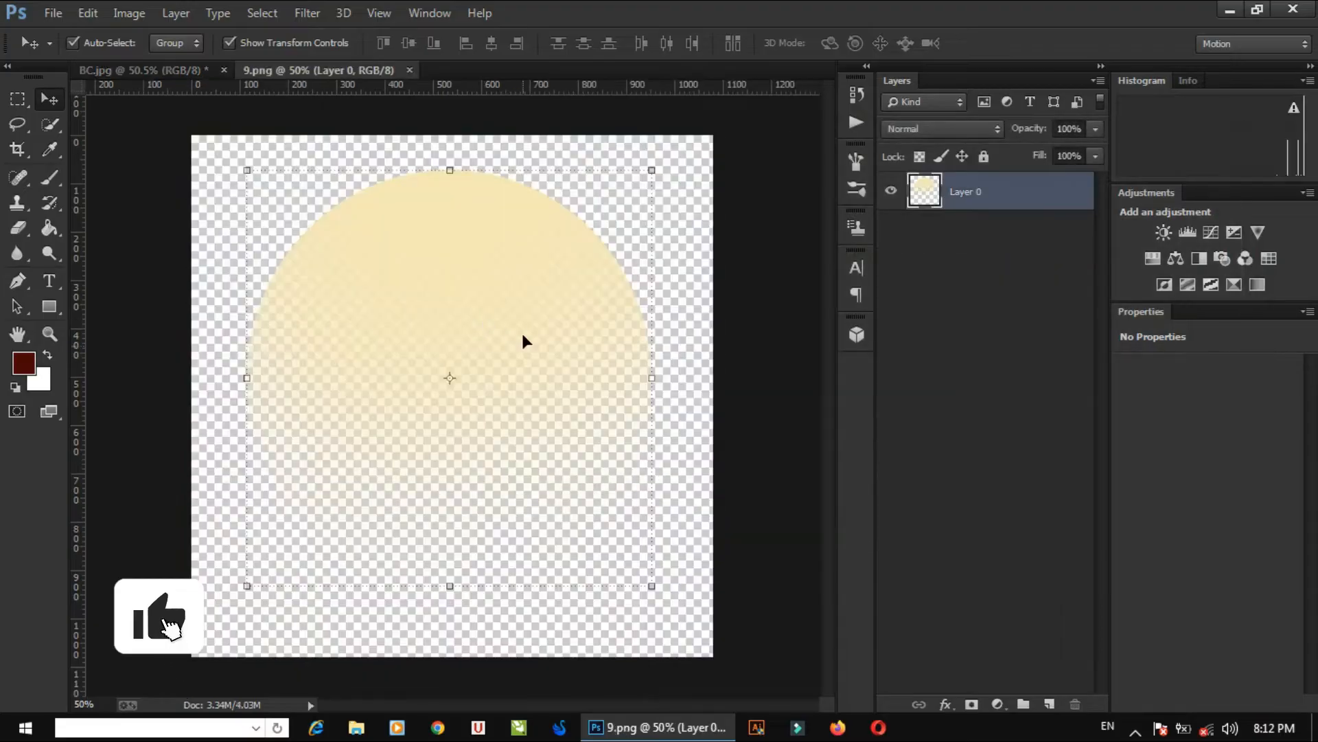
pyautogui.moveTo(524, 335); pyautogui.dragTo(324, 344)
# - Scale down the yellow disc and place it at the upper centre of the banner
pyautogui.hotkey('ctrl', 't')
pyautogui.moveTo(303, 391); pyautogui.dragTo(484, 213)
pyautogui.press('Return')
pyautogui.click(434, 299)
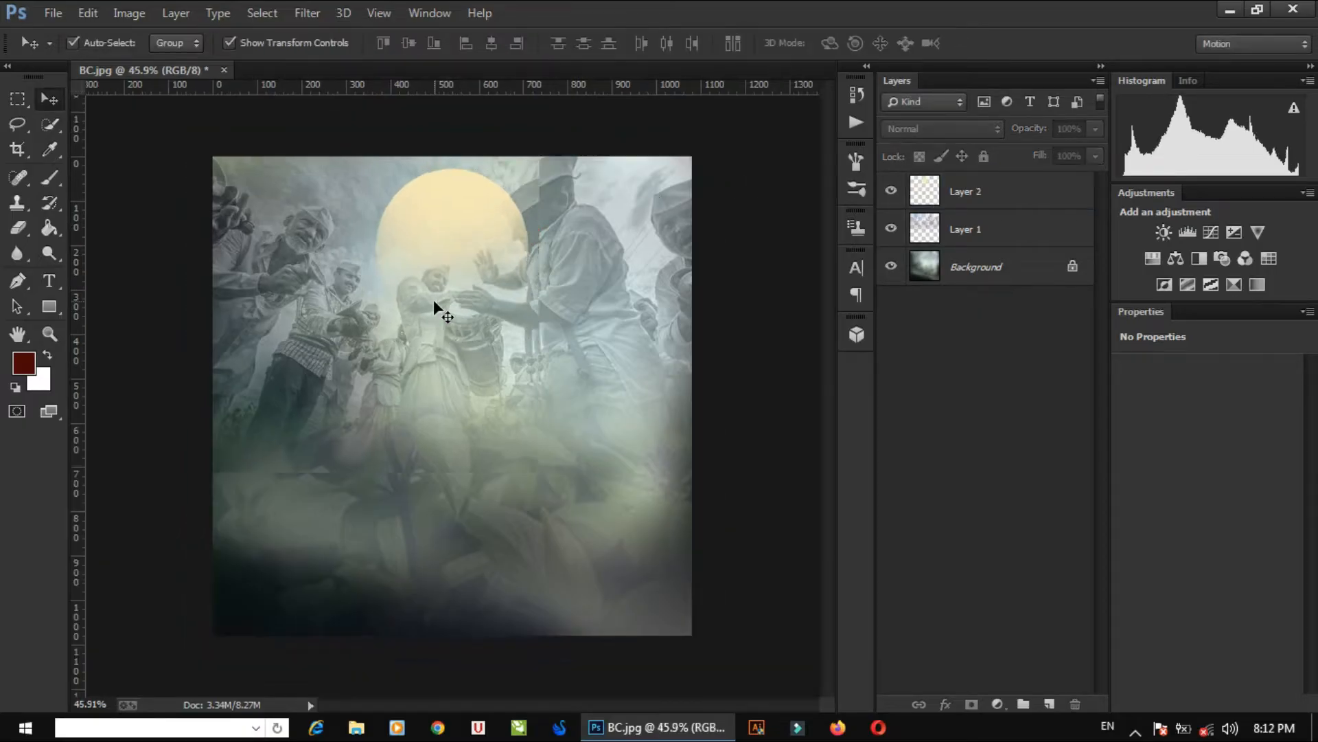
# - Open 11.jpg, bring the orange glow onto the banner and set its blend mode to Screen
pyautogui.hotkey('ctrl', 'o')
pyautogui.click(1088, 291)
pyautogui.scroll(-3, 1088, 291)
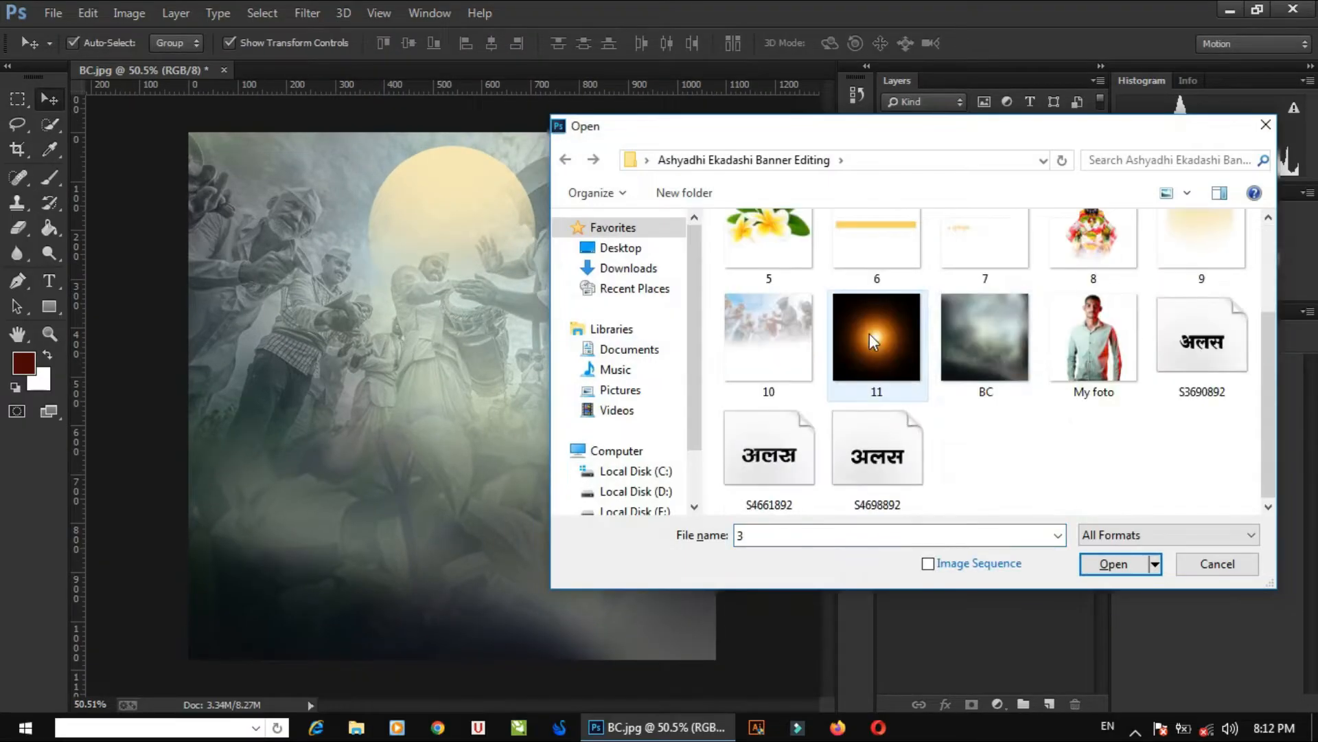
pyautogui.doubleClick(870, 333)
pyautogui.moveTo(205, 93); pyautogui.dragTo(440, 273)
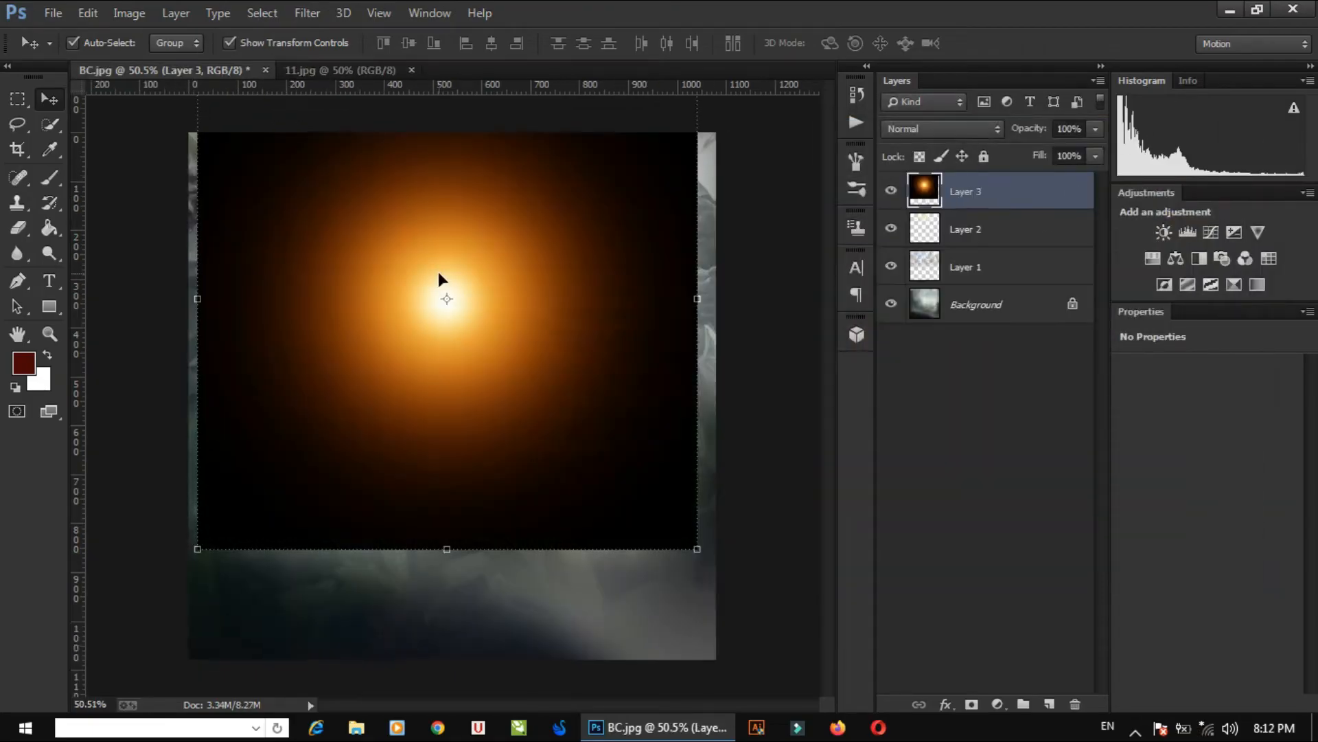
pyautogui.click(973, 126)
pyautogui.click(905, 304)
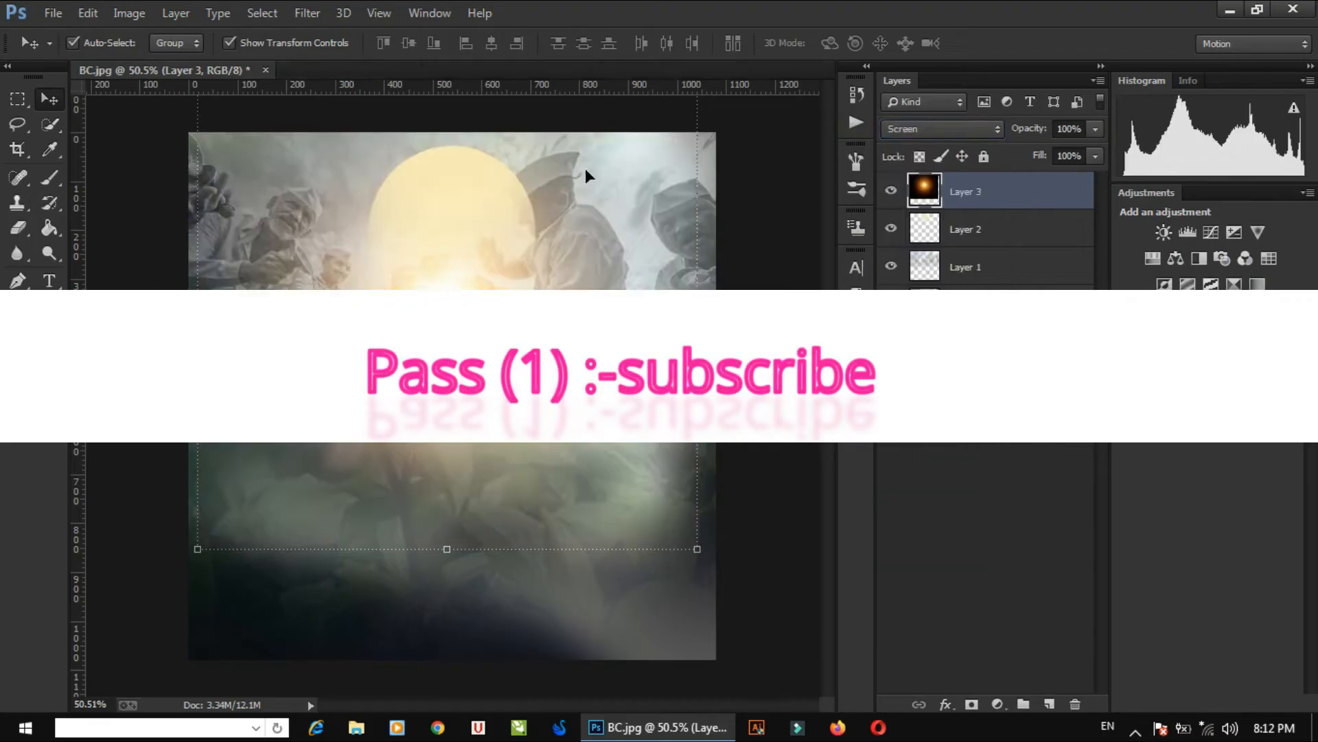
# - Set the glow layer's opacity to 81% and move it up so its bright centre sits over the yellow disc
pyautogui.click(697, 539)
pyautogui.scroll(-2, 697, 551)
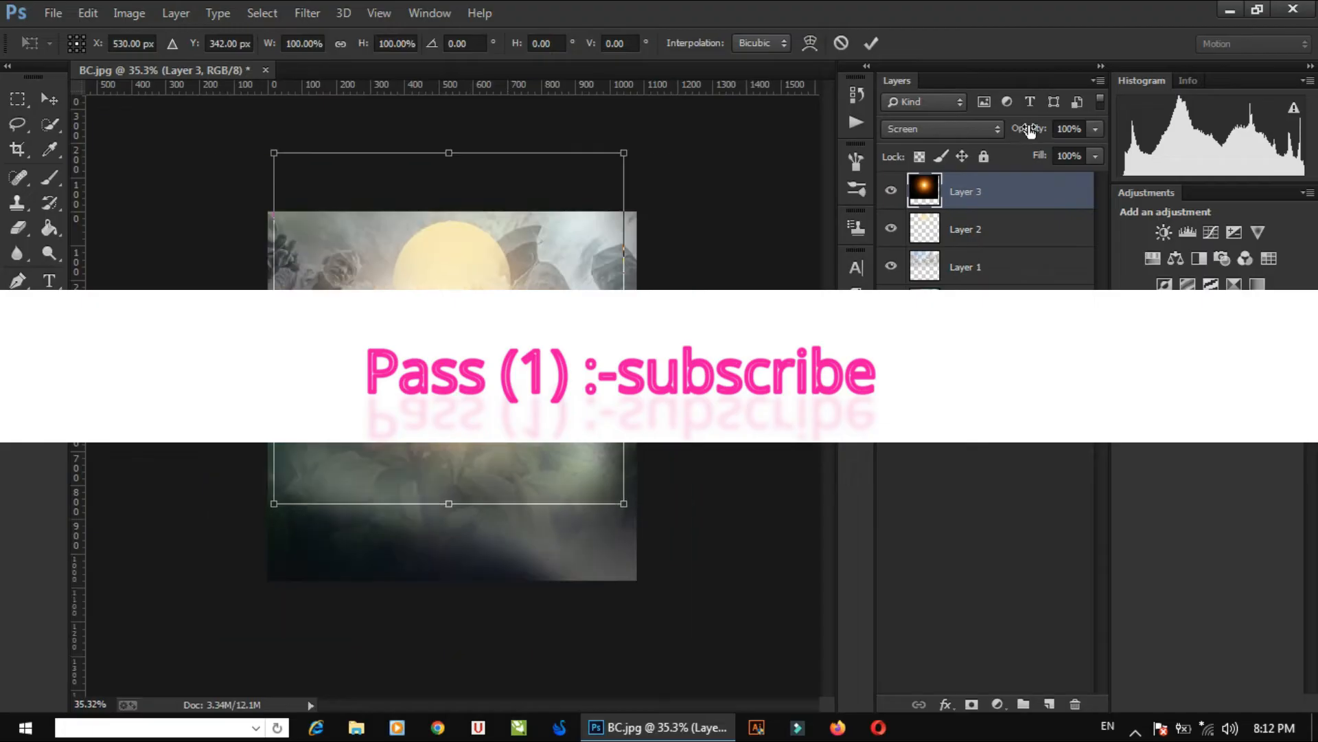
pyautogui.moveTo(1030, 129); pyautogui.dragTo(1011, 129)
pyautogui.moveTo(393, 398); pyautogui.dragTo(385, 339)
pyautogui.press('Return')
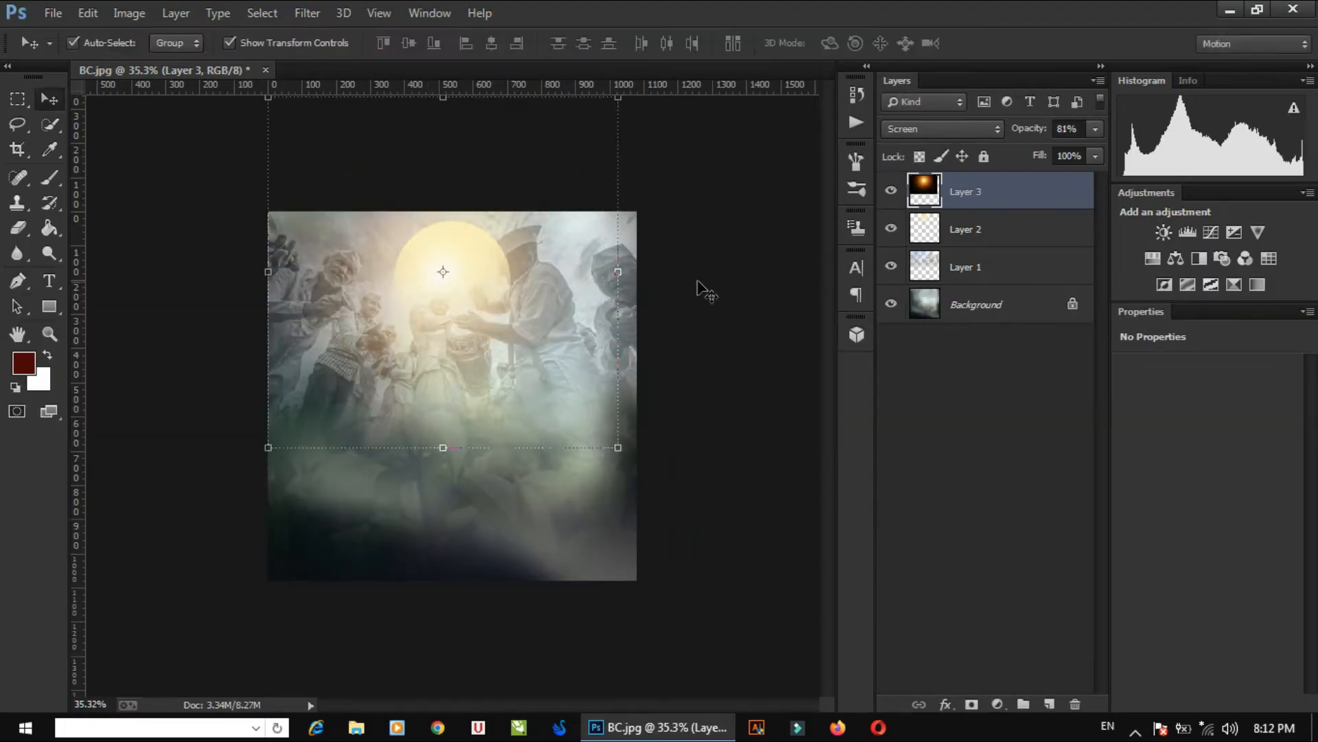
pyautogui.click(701, 290)
# - Open 8.png and bring the deity figure onto the banner as the topmost layer
pyautogui.press('z')
pyautogui.click(392, 365)
pyautogui.keyDown('alt'); pyautogui.click(453, 363); pyautogui.keyUp('alt')
pyautogui.press('v')
pyautogui.scroll(3, 451, 359)
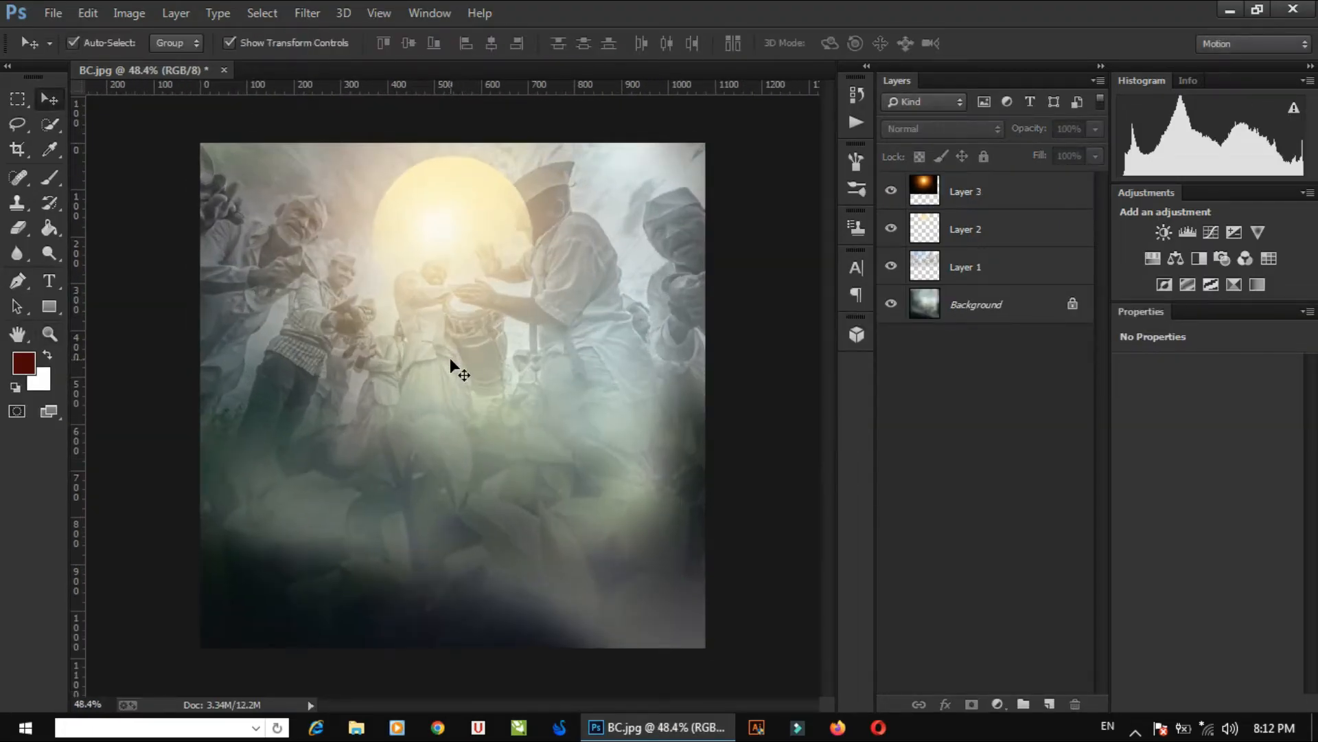
pyautogui.hotkey('ctrl', 'o')
pyautogui.doubleClick(1105, 376)
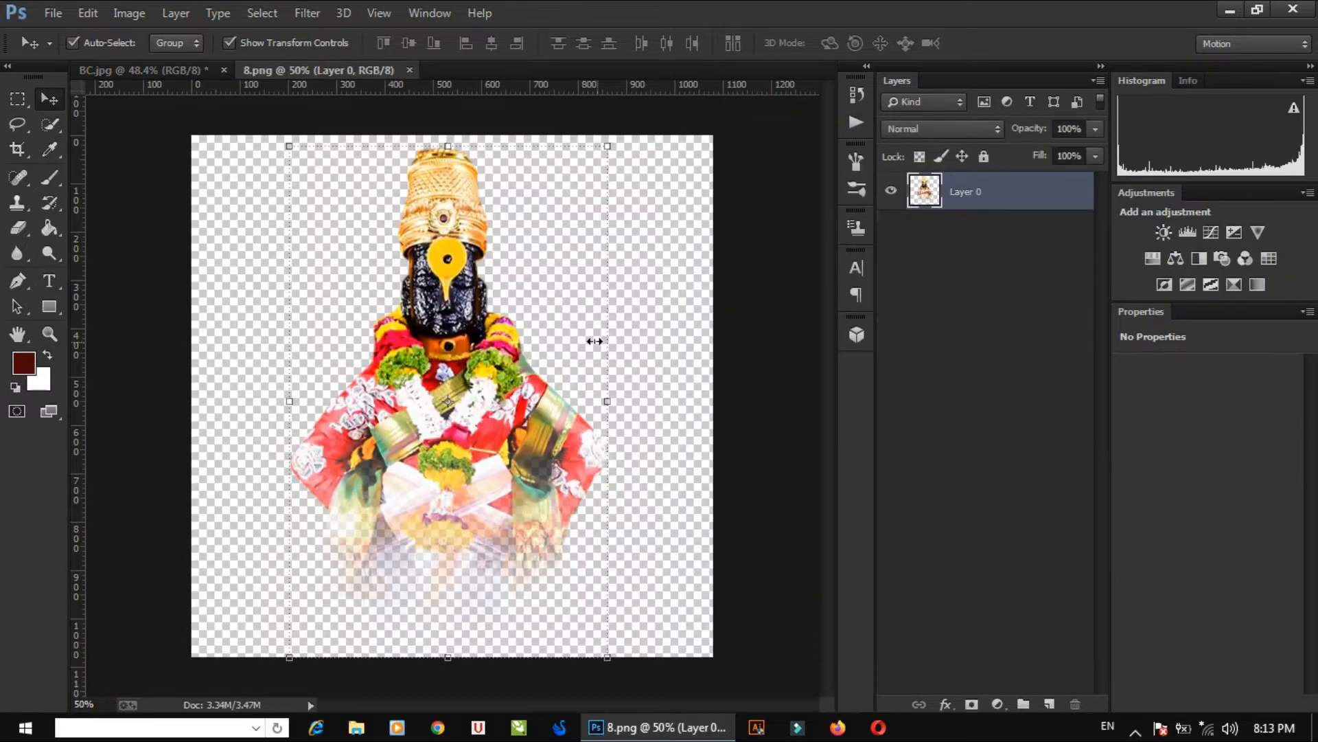
pyautogui.moveTo(456, 256); pyautogui.dragTo(431, 287)
pyautogui.moveTo(452, 120); pyautogui.dragTo(449, 117)
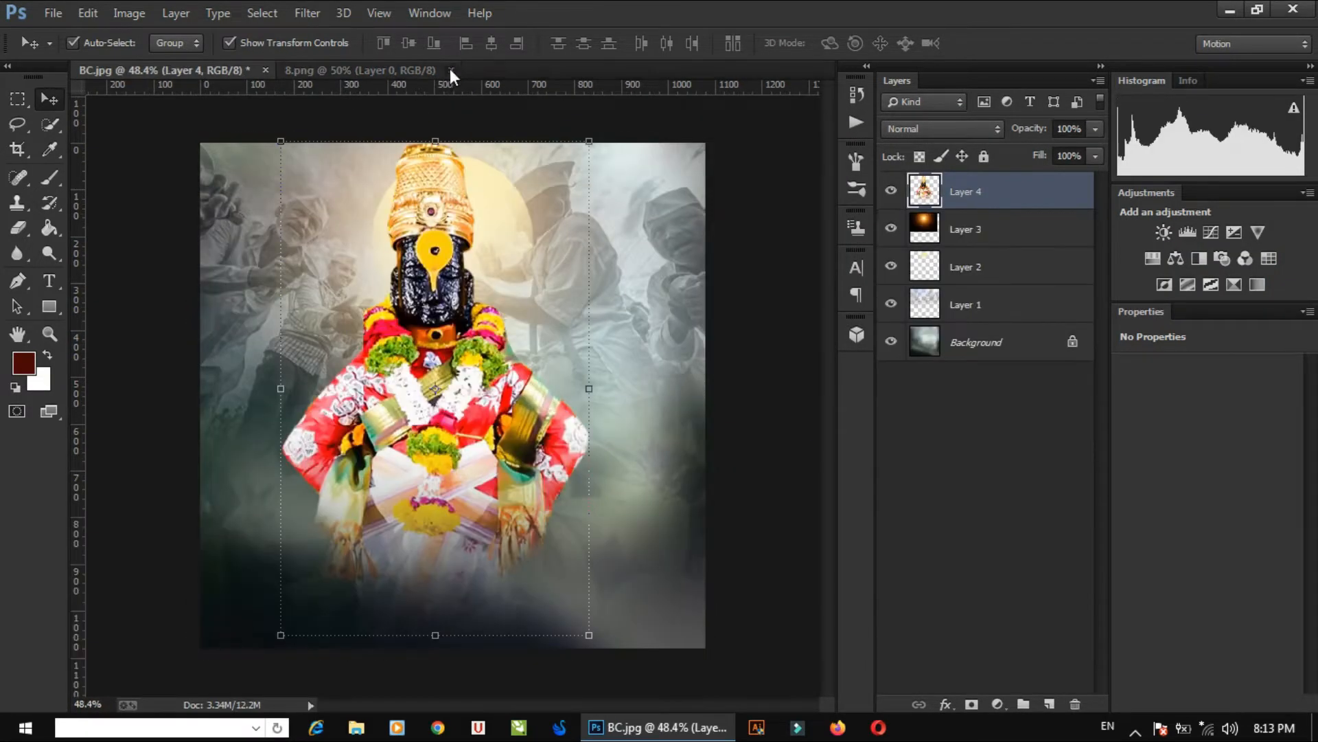
# - Scale down the deity figure proportionally and centre it with the head in front of the yellow disc
pyautogui.moveTo(589, 141); pyautogui.dragTo(530, 235)
pyautogui.moveTo(433, 374); pyautogui.dragTo(481, 312)
pyautogui.moveTo(576, 573); pyautogui.dragTo(548, 529)
pyautogui.moveTo(447, 390); pyautogui.dragTo(462, 386)
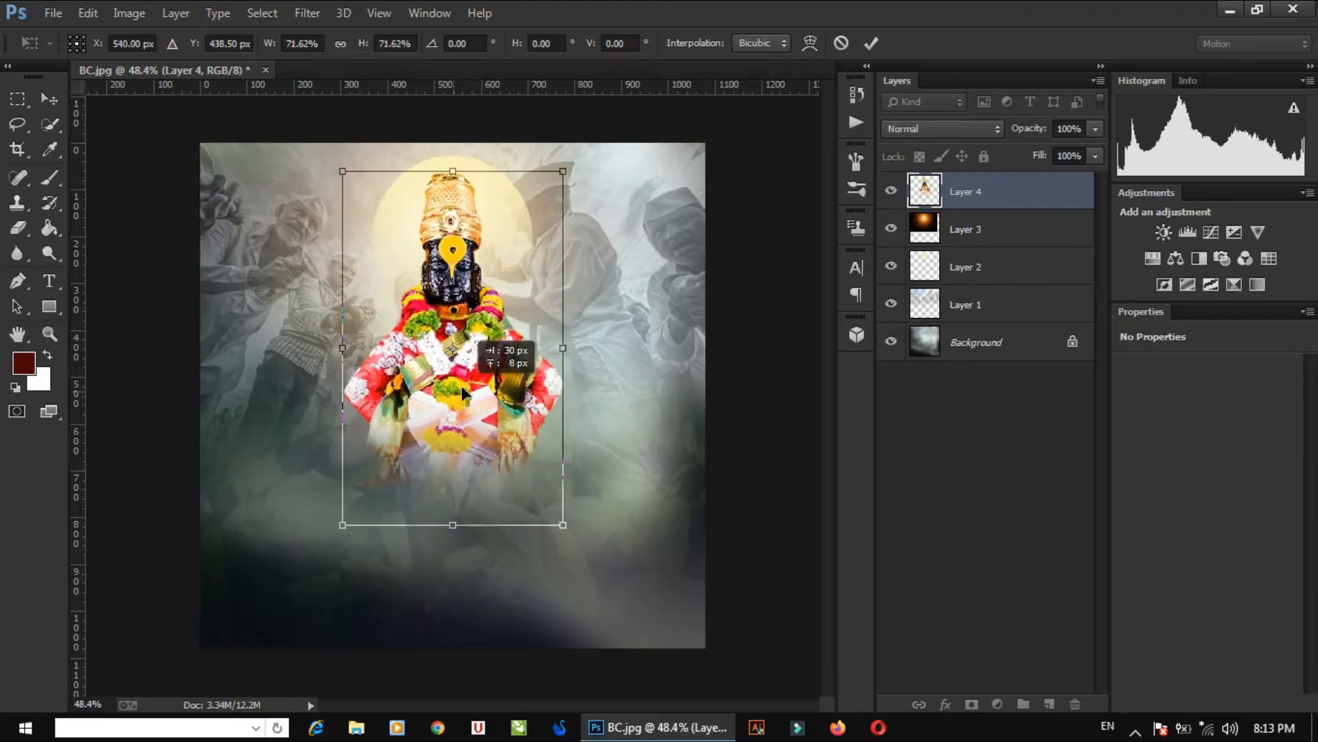
pyautogui.moveTo(565, 525); pyautogui.dragTo(487, 359)
pyautogui.press('Return')
# - Examine the deity figure's placement and blending on the banner up close and as a whole
pyautogui.press('z')
pyautogui.click(520, 474)
pyautogui.click(520, 474)
pyautogui.scroll(-4, 488, 359)
pyautogui.scroll(1, 467, 343)
pyautogui.press('v')
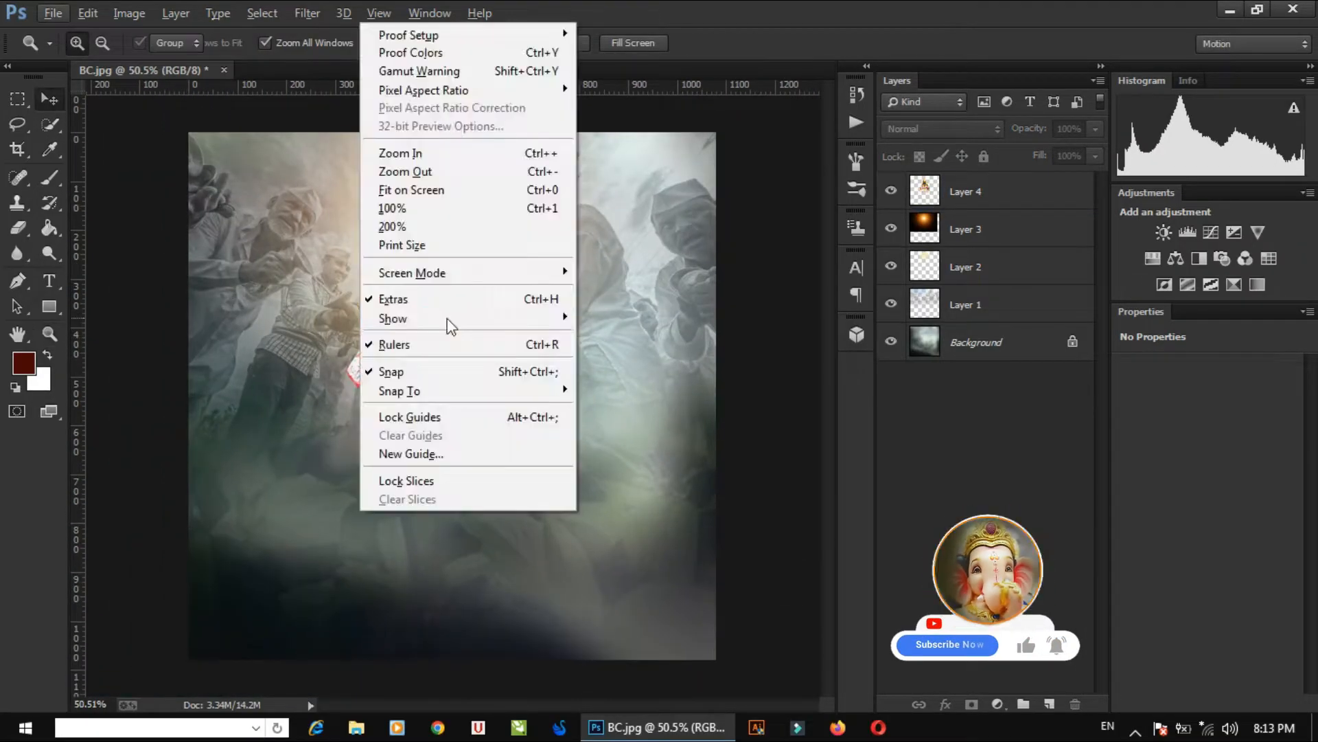
pyautogui.click(786, 241)
pyautogui.scroll(-1, 427, 351)
pyautogui.scroll(2, 427, 351)
pyautogui.scroll(-1, 427, 351)
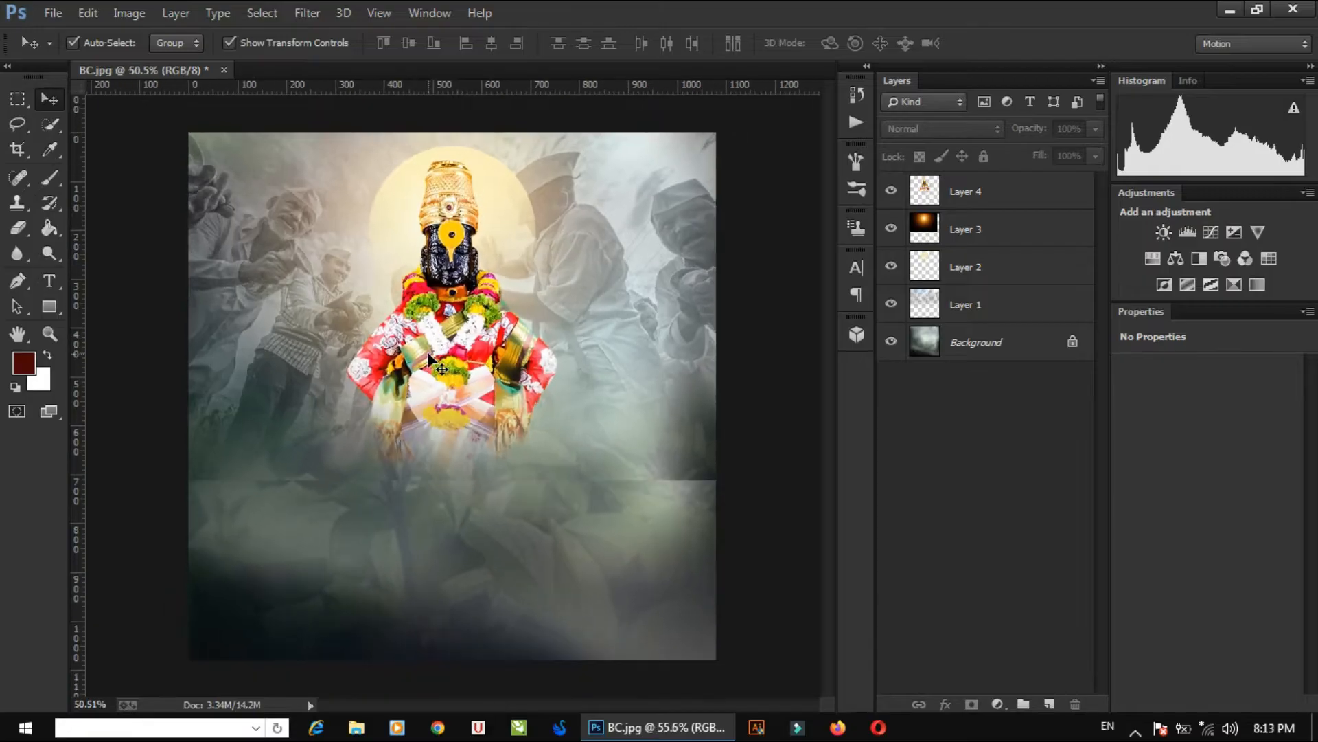
pyautogui.hotkey('ctrl', 'o')
pyautogui.click(1265, 125)
# - Duplicate the glow in Layer 3, stack the copy above Layer 4 and move it down over the deity
pyautogui.click(966, 240)
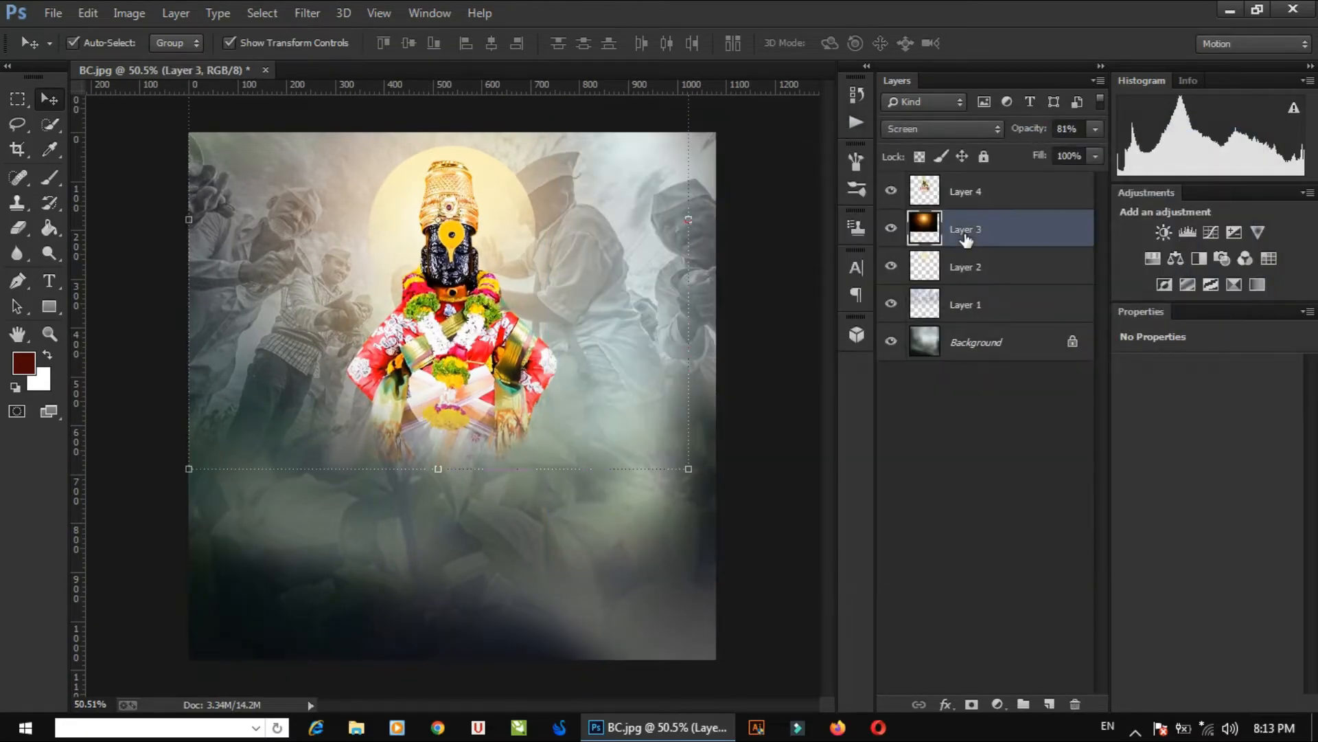
pyautogui.hotkey('ctrl', 'j')
pyautogui.moveTo(975, 230); pyautogui.dragTo(992, 182)
pyautogui.moveTo(495, 229); pyautogui.dragTo(464, 299)
# - Scale the duplicated glow to 56.35% and position it over the deity's upper body
pyautogui.click(657, 538)
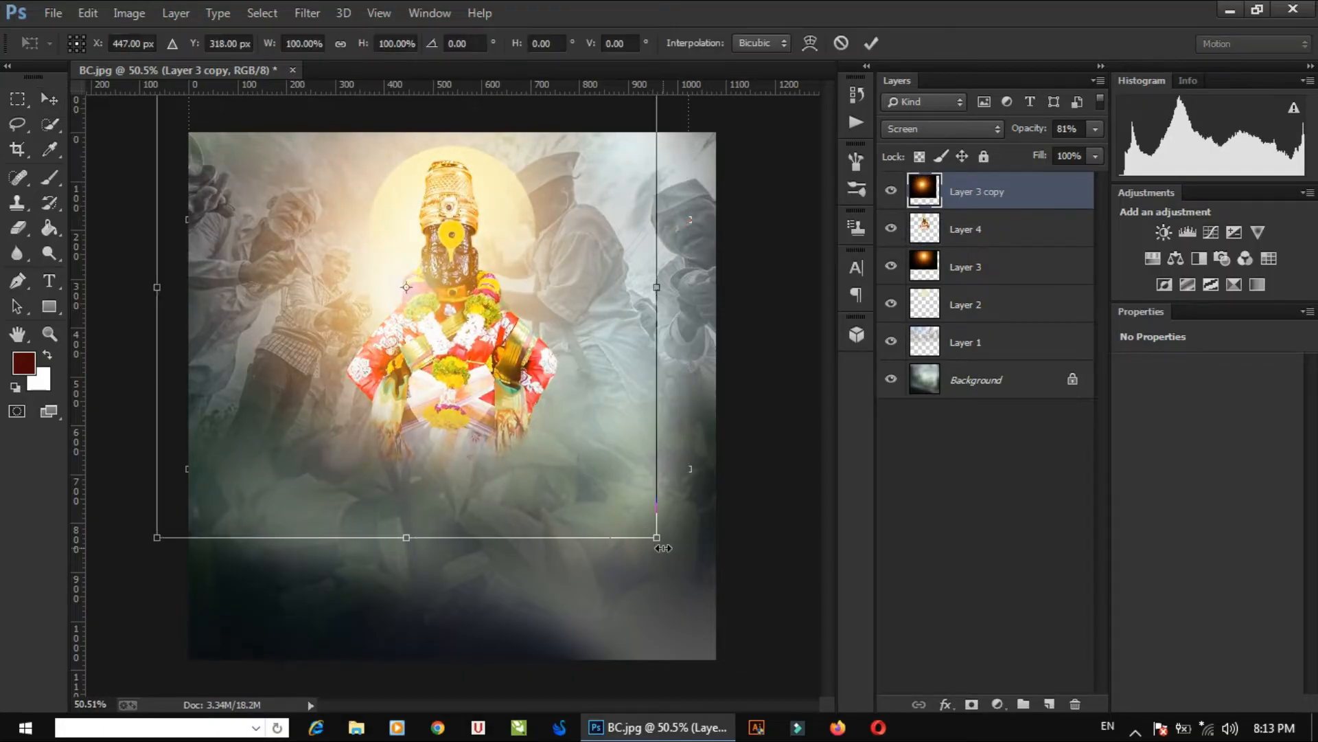
pyautogui.moveTo(657, 538); pyautogui.dragTo(525, 414)
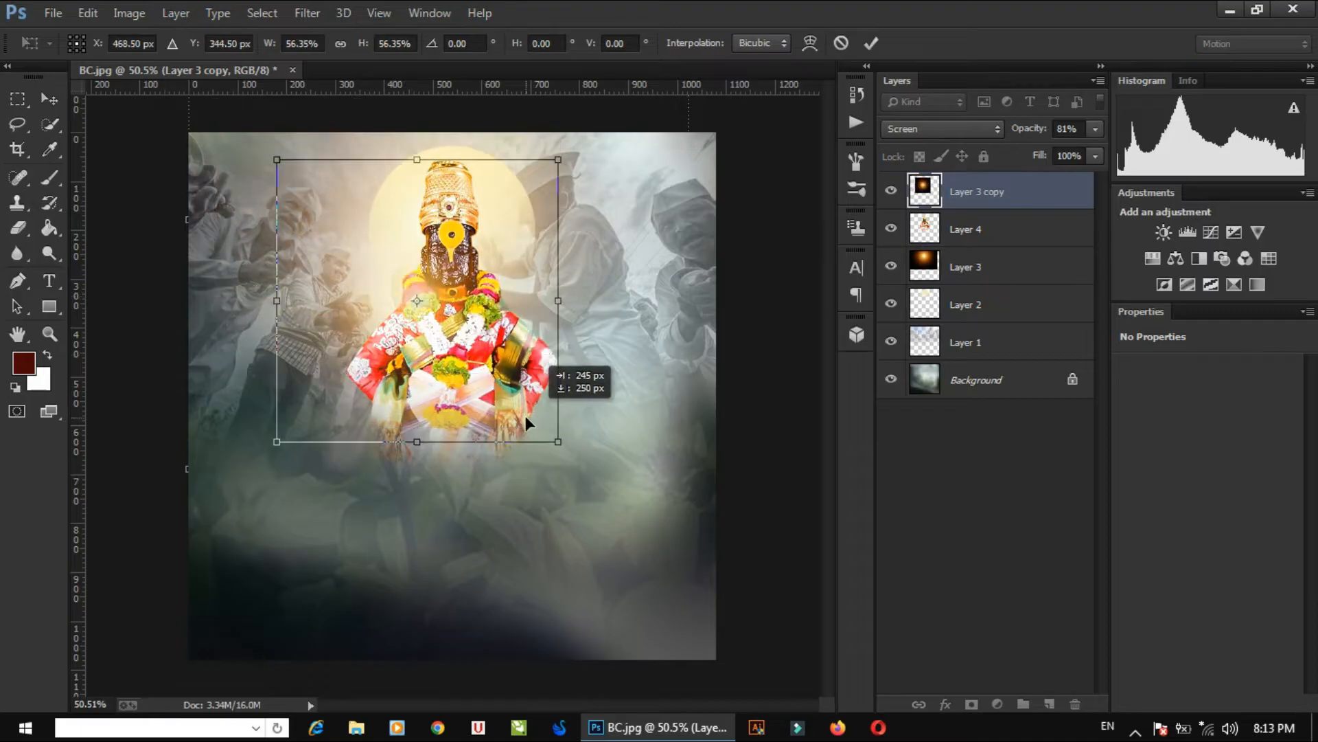
pyautogui.press('Return')
pyautogui.click(803, 298)
# - Add a Levels adjustment above all layers with black input 7 and midtones 0.88, discarding the stray Curves adjustment
pyautogui.click(1208, 233)
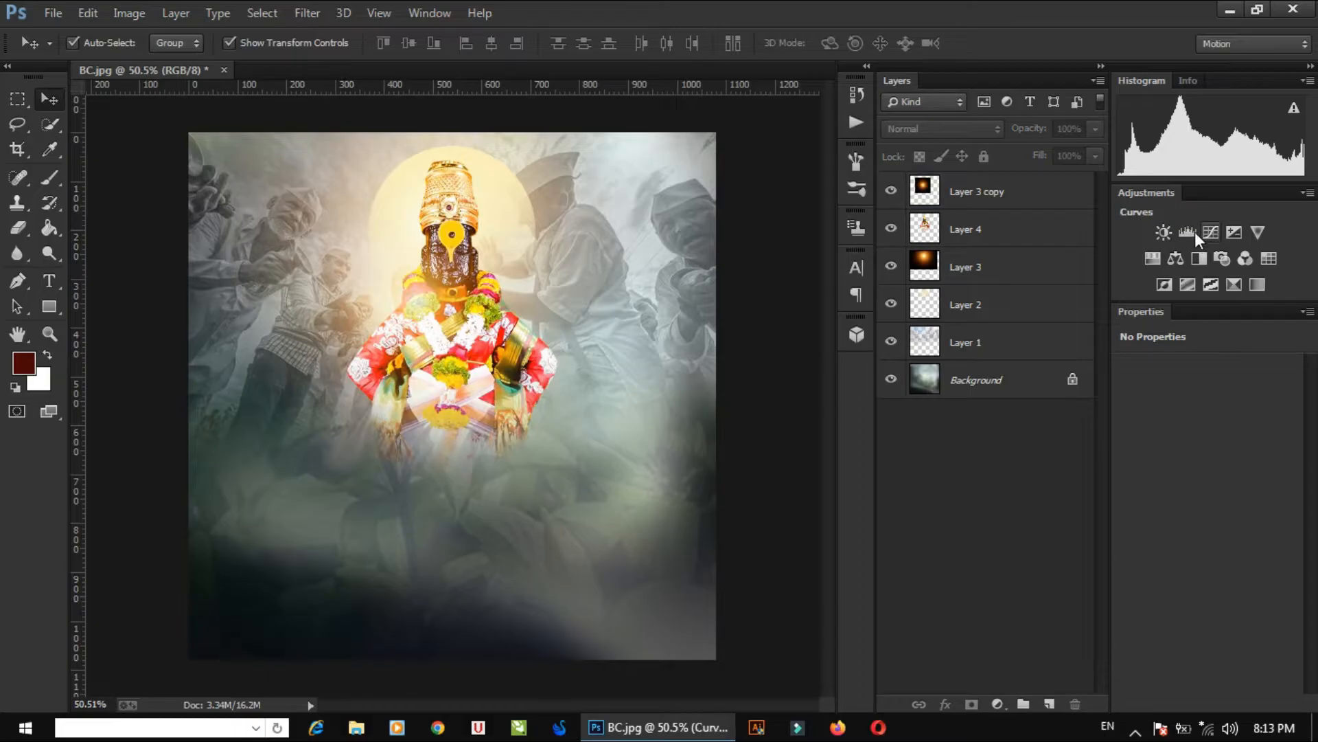
pyautogui.click(1189, 232)
pyautogui.moveTo(1010, 229); pyautogui.dragTo(1075, 704)
pyautogui.click(1027, 193)
pyautogui.click(1025, 230)
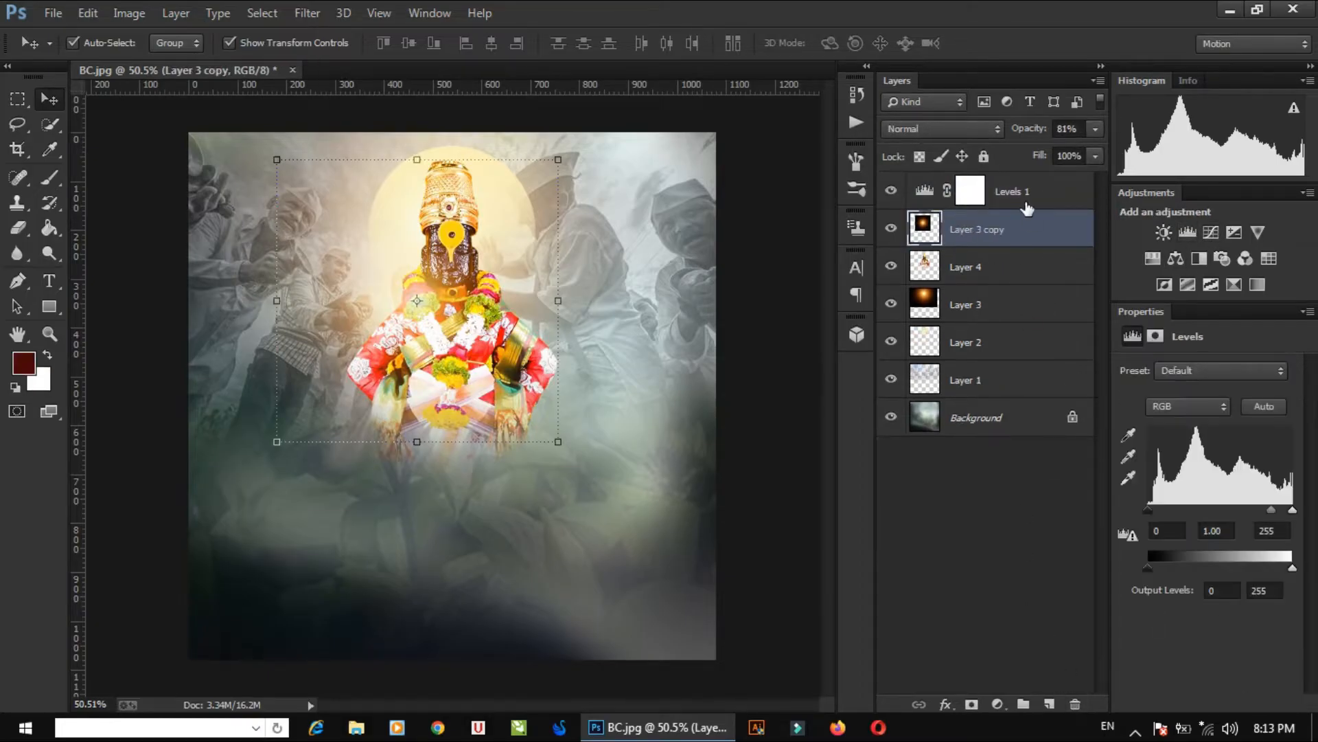
pyautogui.click(1023, 199)
pyautogui.moveTo(1147, 509); pyautogui.dragTo(1227, 508)
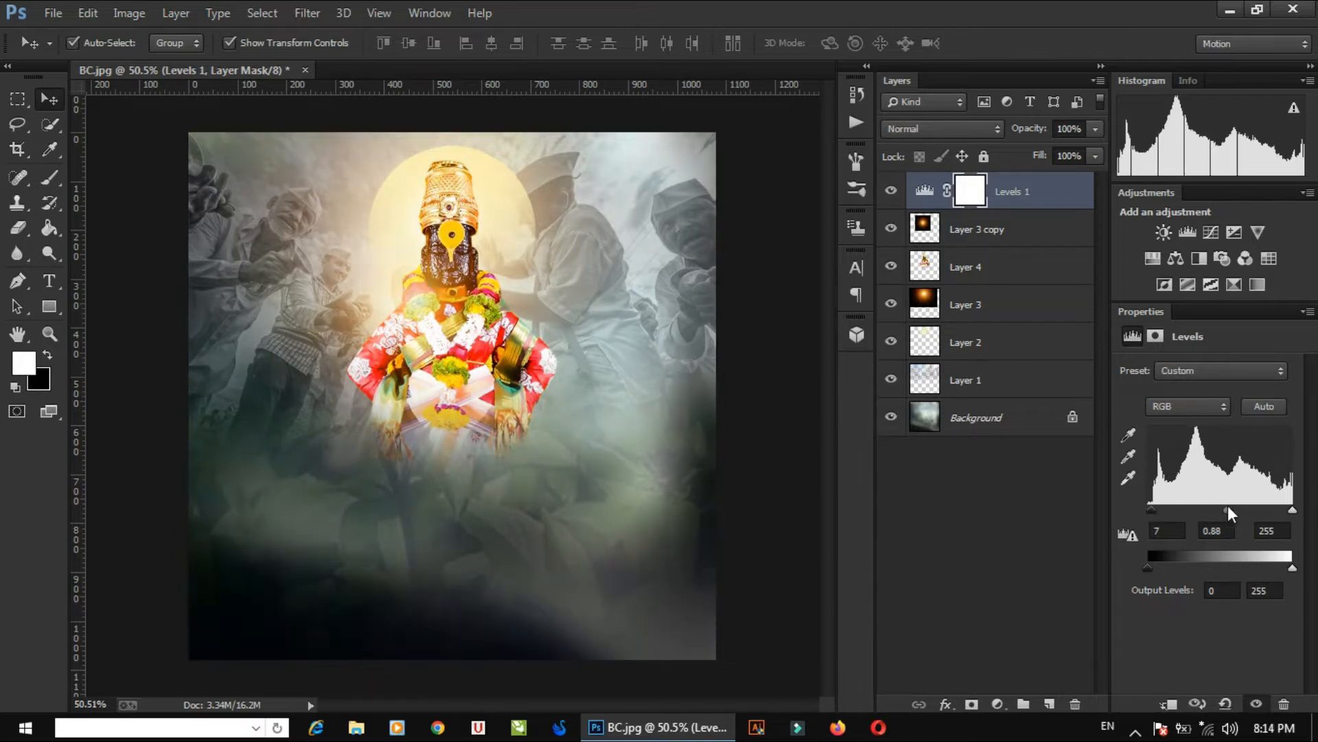
pyautogui.click(787, 296)
# - Examine the tonal adjustment on the banner up close and at full view
pyautogui.press('z')
pyautogui.click(415, 280)
pyautogui.moveTo(531, 570); pyautogui.dragTo(515, 374)
pyautogui.scroll(-4, 522, 371)
pyautogui.scroll(2, 584, 350)
pyautogui.scroll(-1, 653, 330)
pyautogui.press('v')
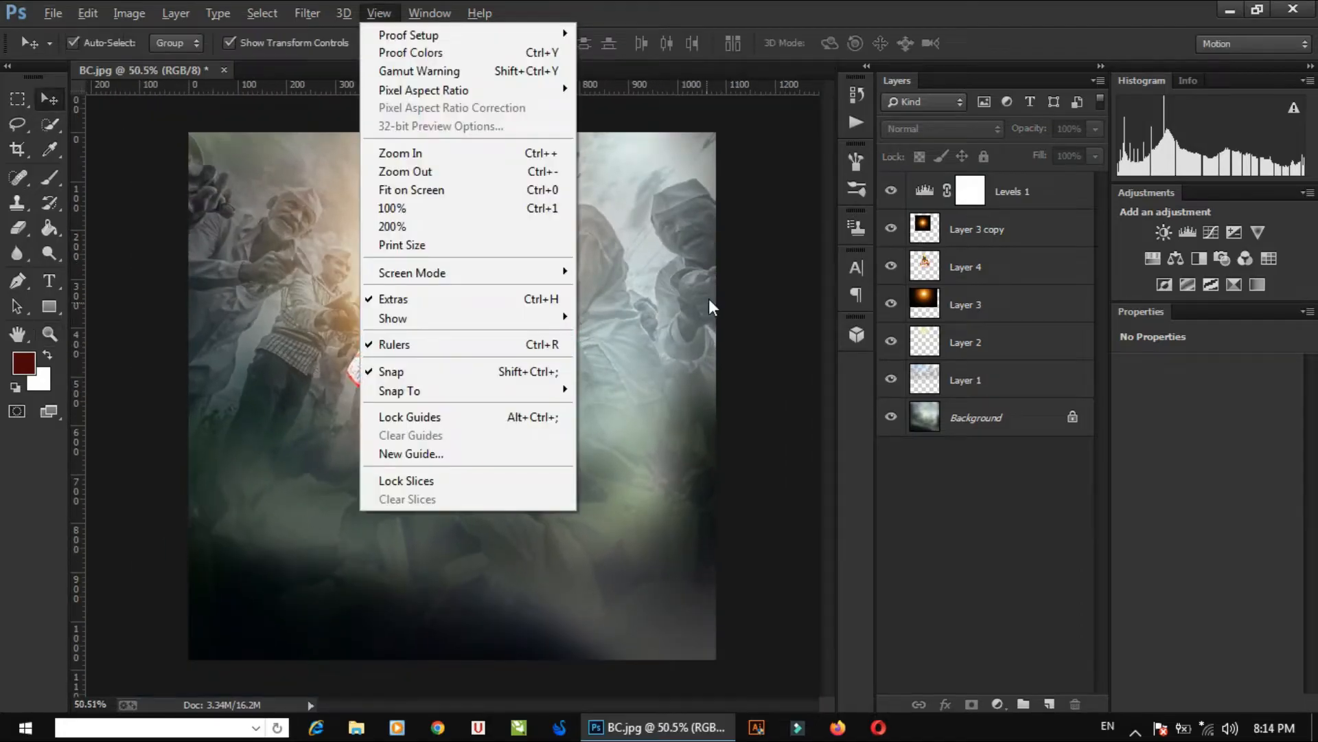
pyautogui.click(48, 99)
# - Open 1.png, bring its green leaves onto the banner as the top layer and shift them slightly up and left
pyautogui.hotkey('ctrl', 'o')
pyautogui.doubleClick(866, 272)
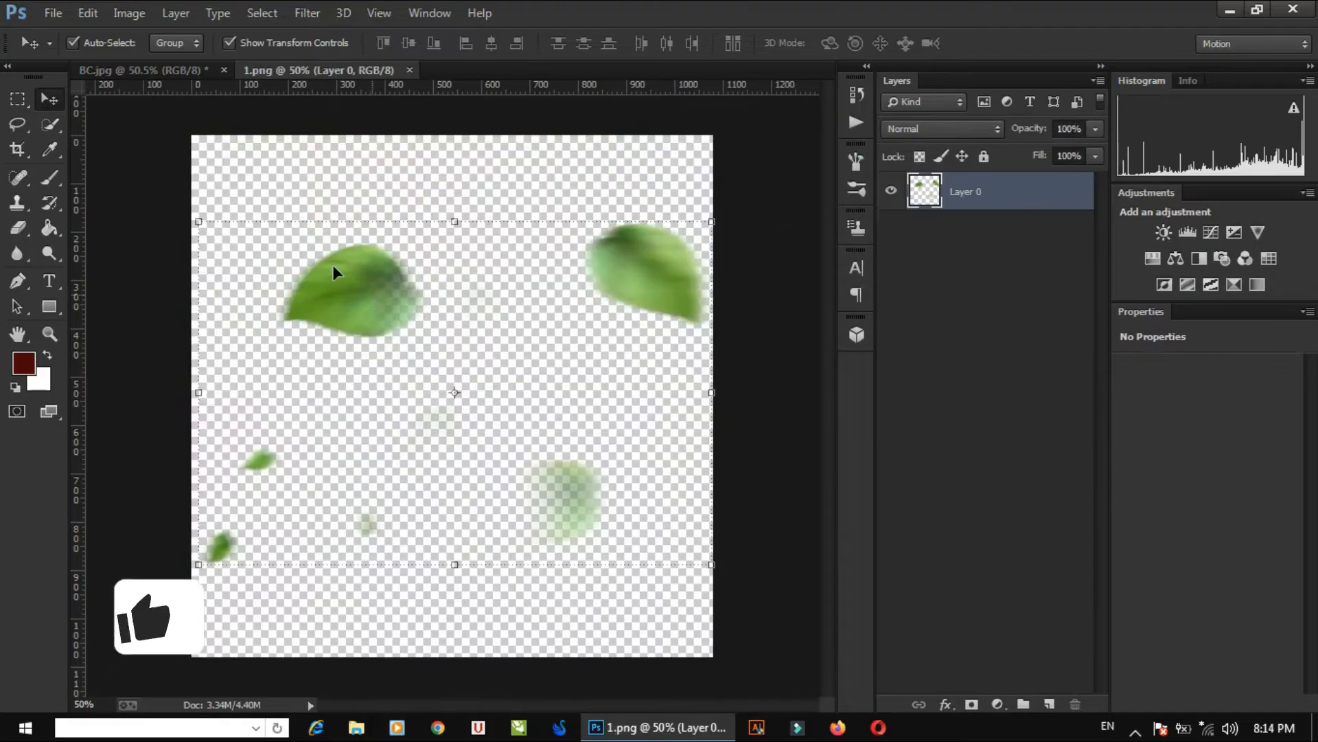
pyautogui.moveTo(333, 265); pyautogui.dragTo(565, 295)
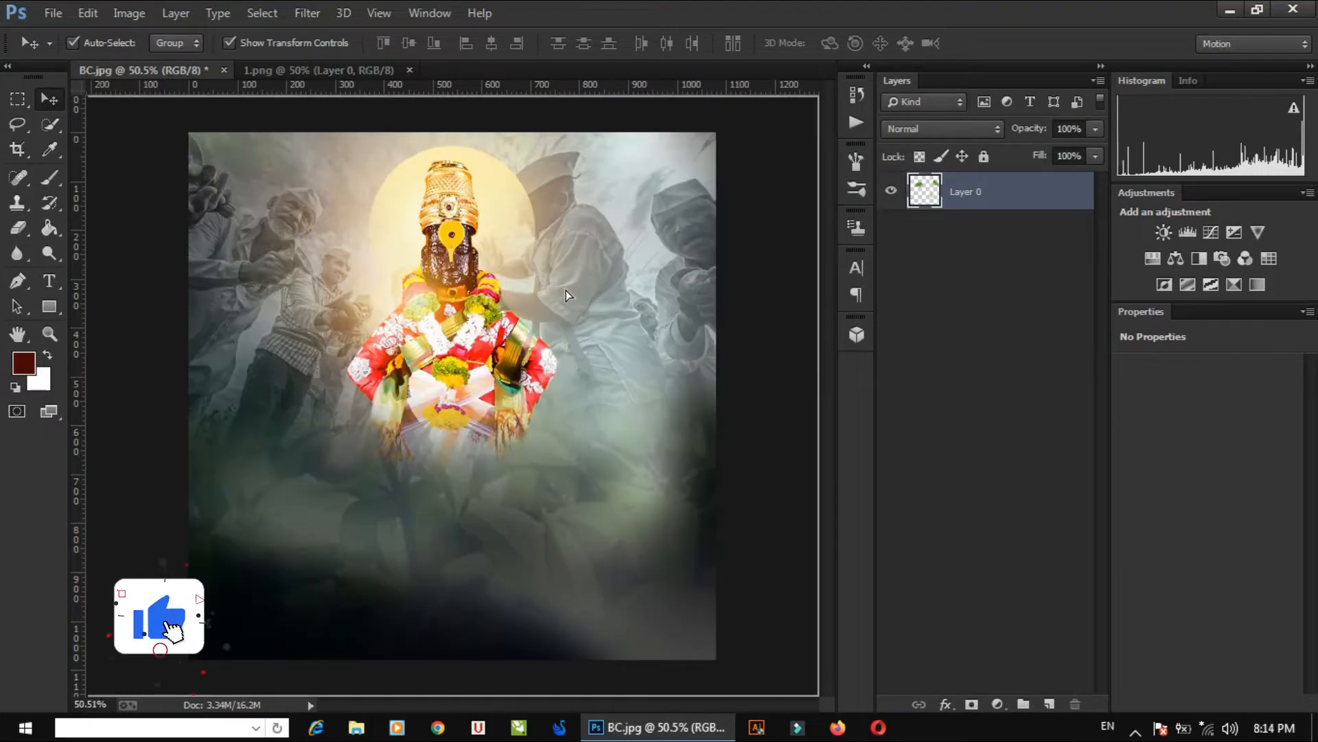
pyautogui.moveTo(440, 129); pyautogui.dragTo(440, 131)
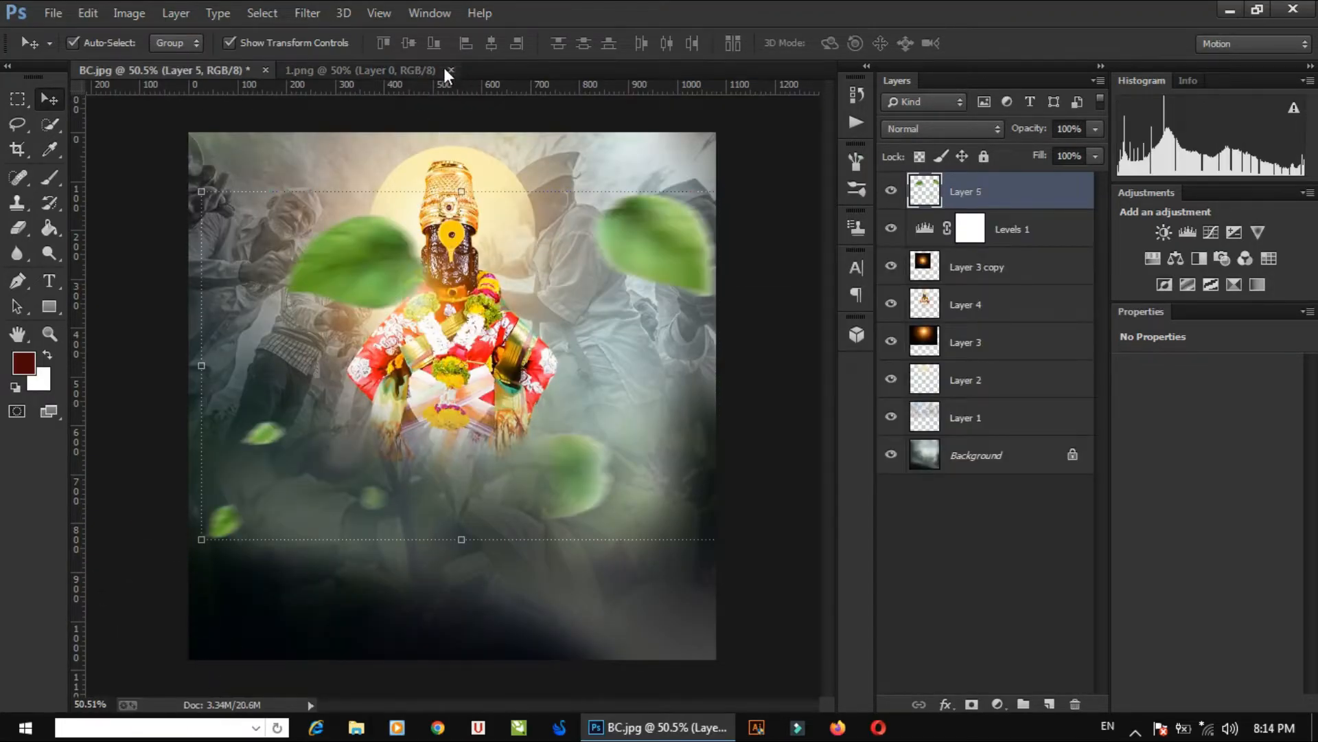
pyautogui.moveTo(396, 265); pyautogui.dragTo(373, 245)
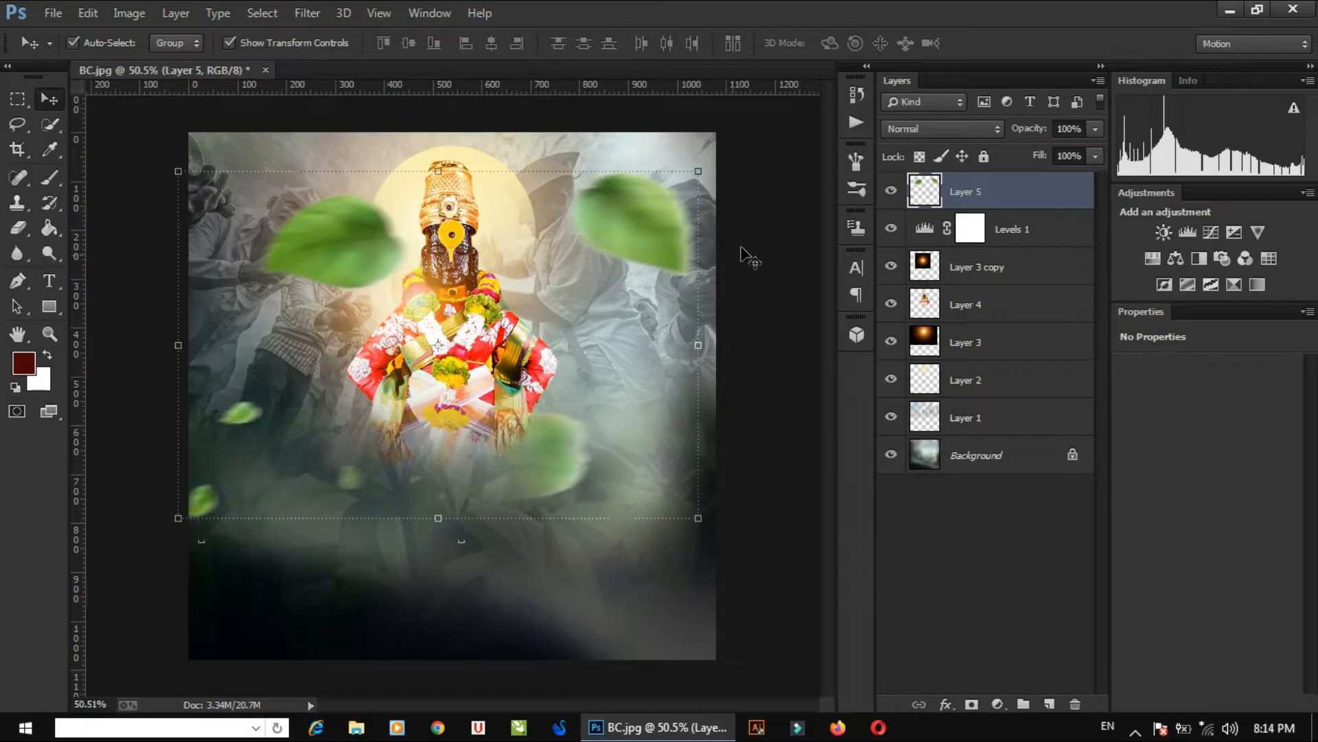
pyautogui.click(741, 248)
pyautogui.hotkey('ctrl', 'o')
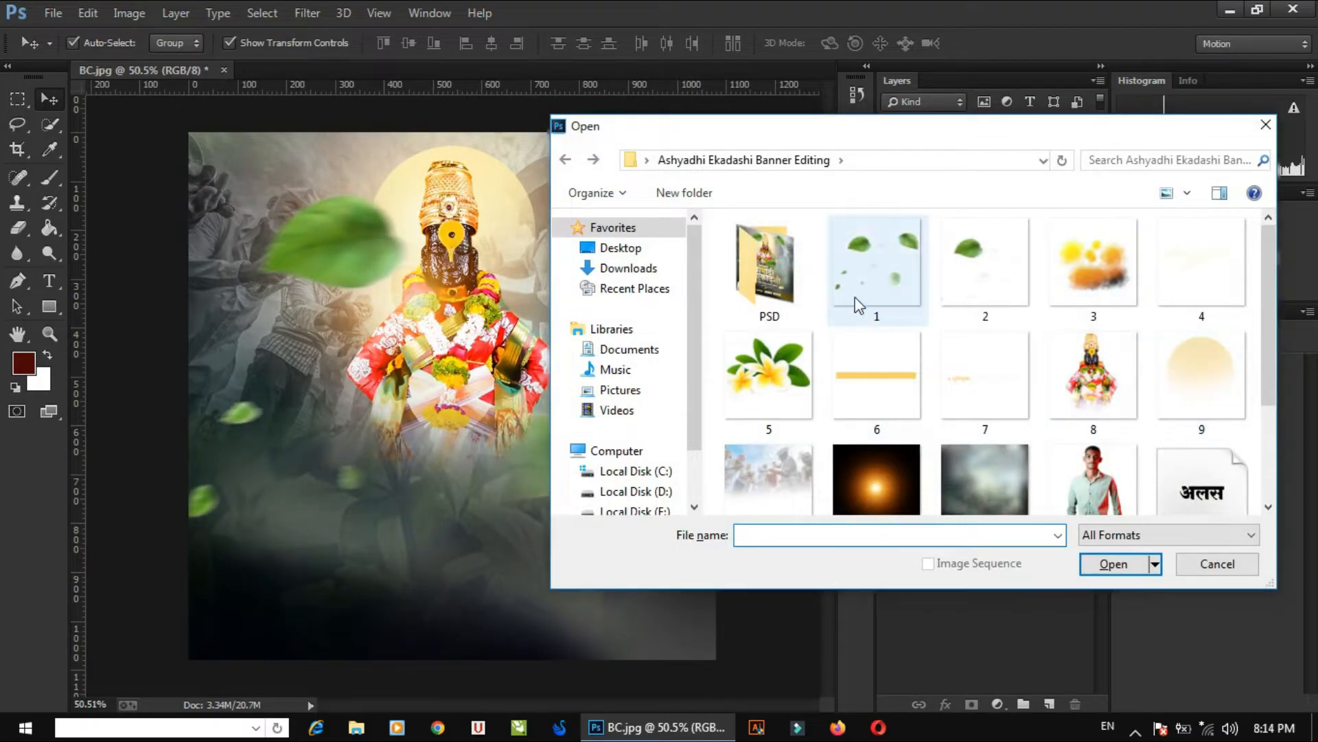
pyautogui.scroll(-2, 859, 303)
pyautogui.click(1265, 125)
# - Open the Text file from the desktop in Notepad, copy its first line, and return to the banner
pyautogui.click(1231, 10)
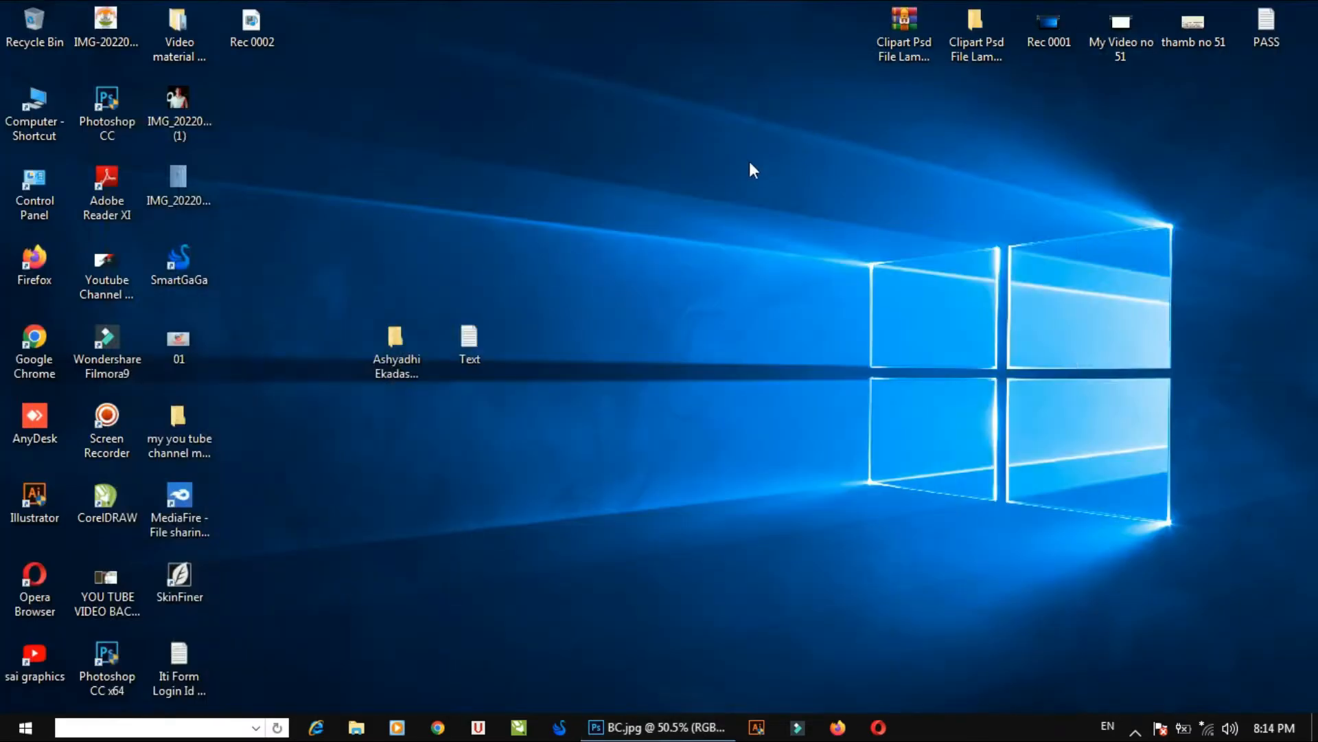
pyautogui.doubleClick(466, 345)
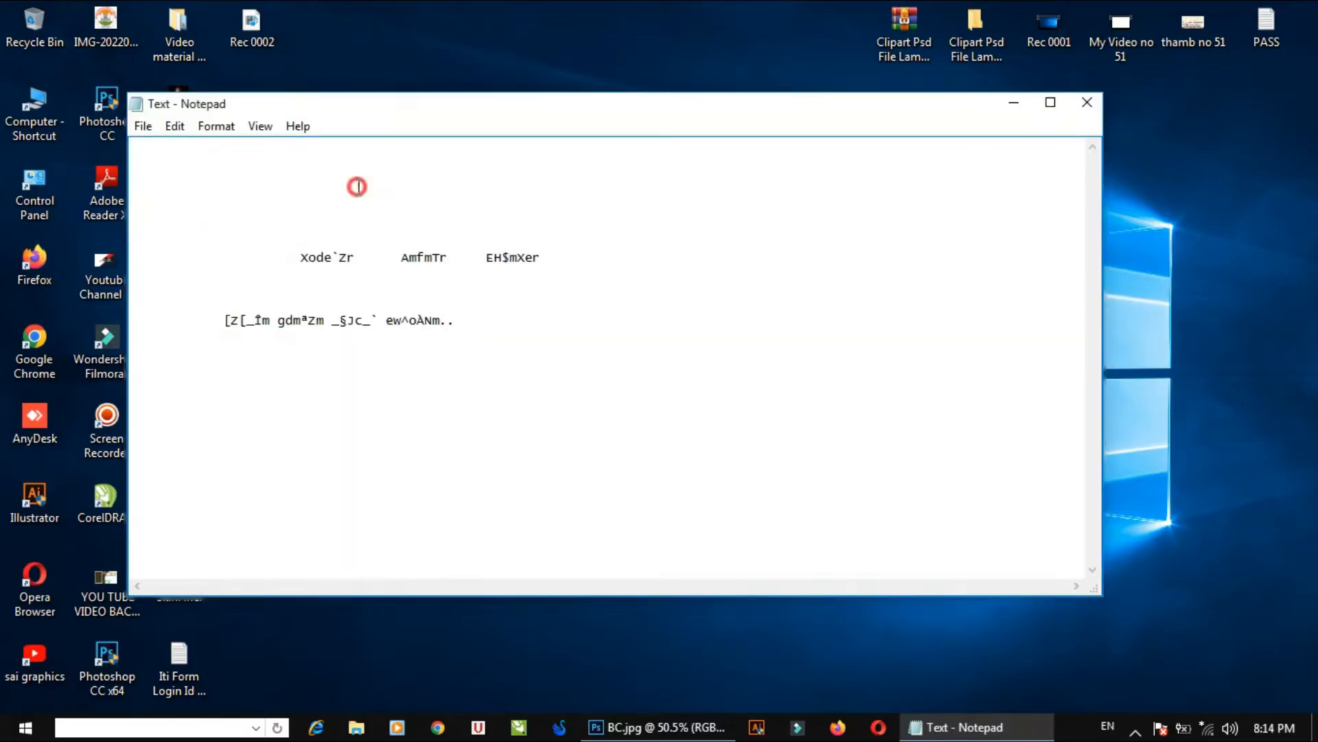
pyautogui.moveTo(783, 178); pyautogui.dragTo(671, 206)
pyautogui.click(658, 727)
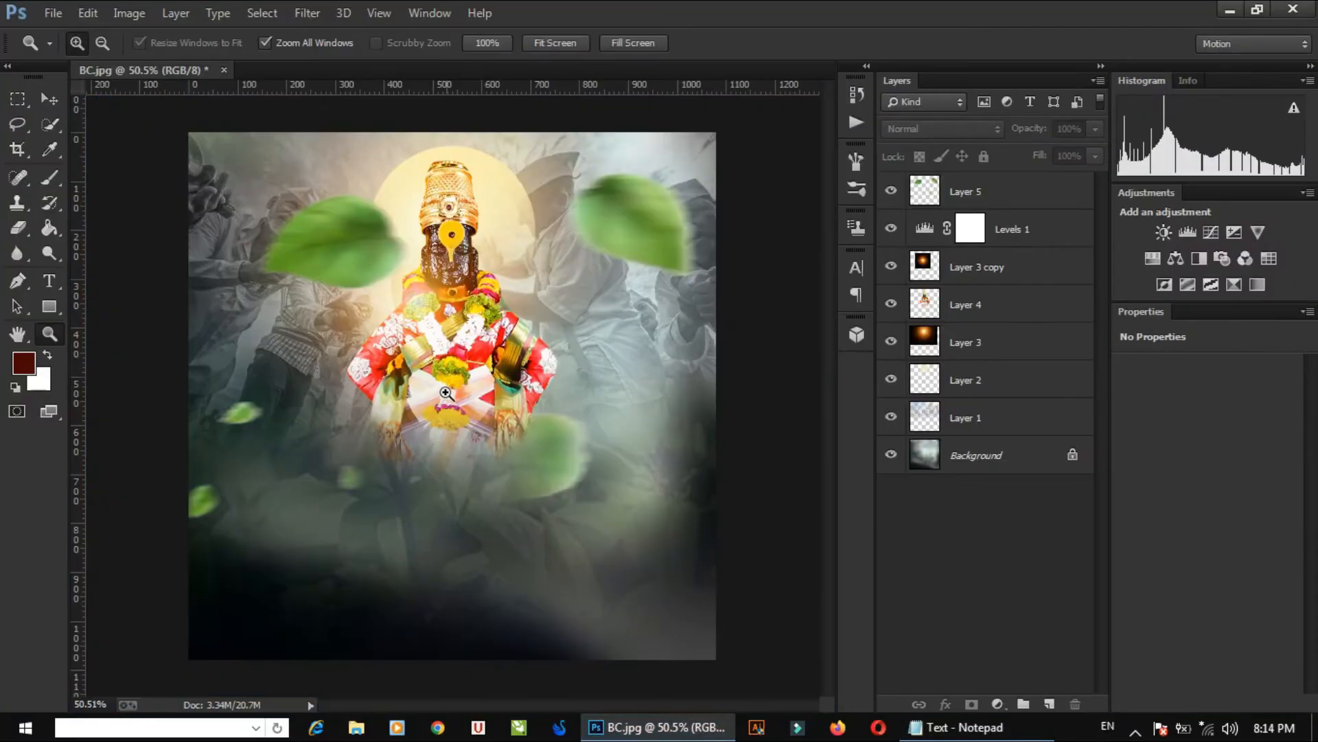
# - Paste the copied verse as a three-line text layer in the banner's dark lower-left area
pyautogui.press('t')
pyautogui.click(312, 540)
pyautogui.hotkey('ctrl', 'v')
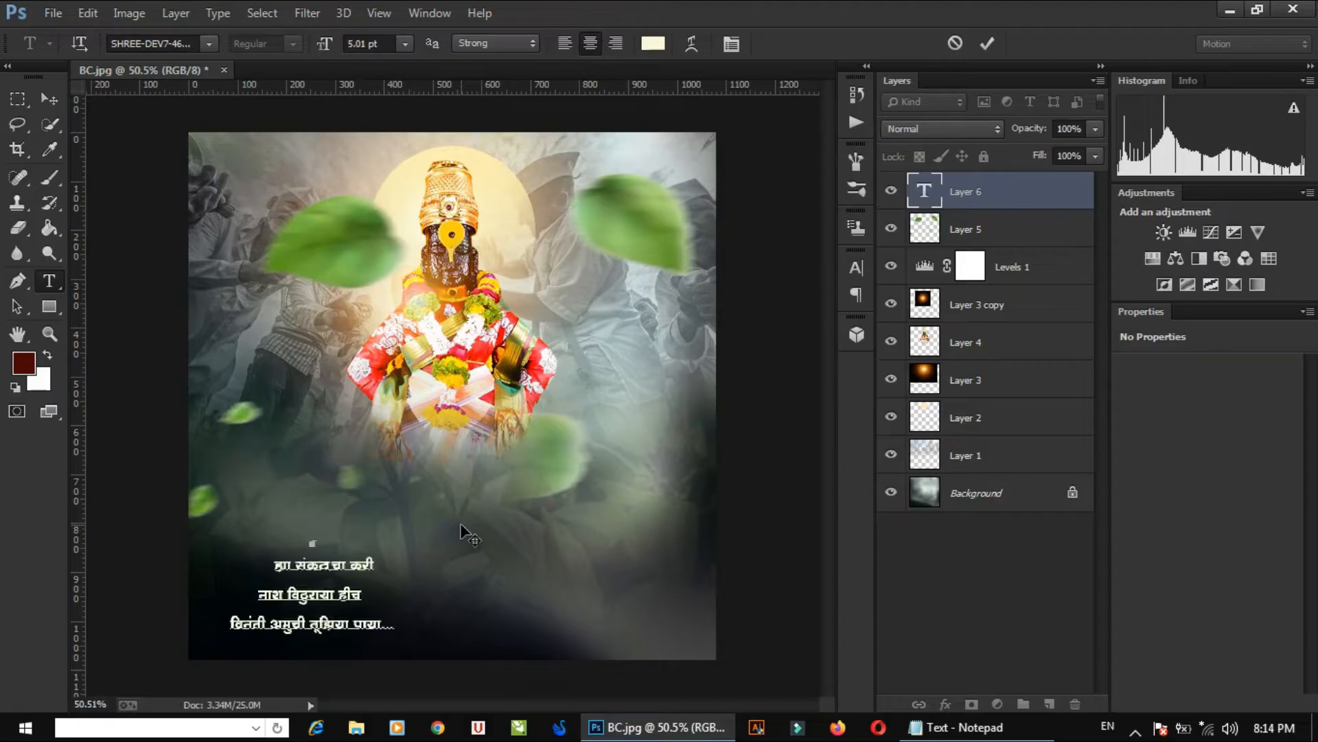
pyautogui.hotkey('ctrl', 'Return')
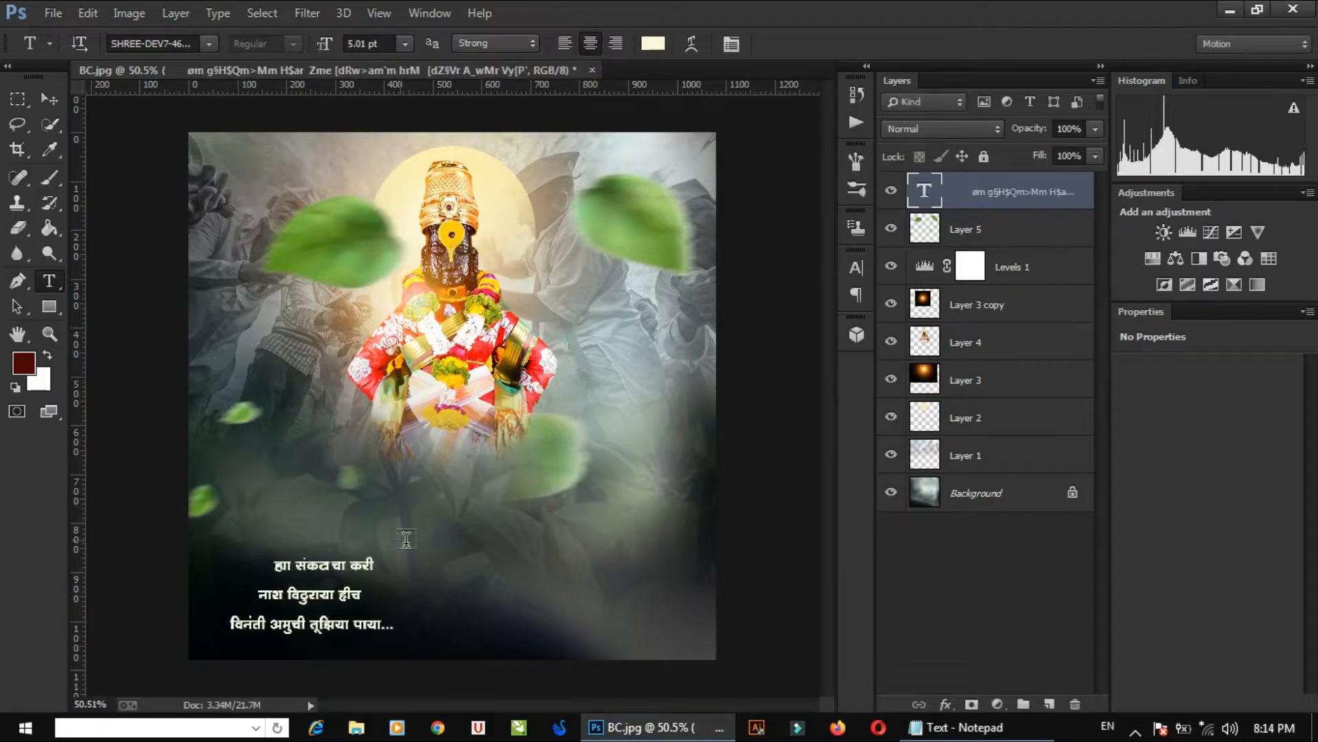
# - Scale the verse down and place it at the banner's left edge, beside the deity and below the large leaf
pyautogui.press('v')
pyautogui.hotkey('ctrl', 't')
pyautogui.moveTo(409, 525); pyautogui.dragTo(336, 573)
pyautogui.moveTo(319, 596); pyautogui.dragTo(288, 331)
pyautogui.moveTo(320, 415); pyautogui.dragTo(342, 434)
pyautogui.moveTo(311, 388); pyautogui.dragTo(302, 379)
pyautogui.press('Return')
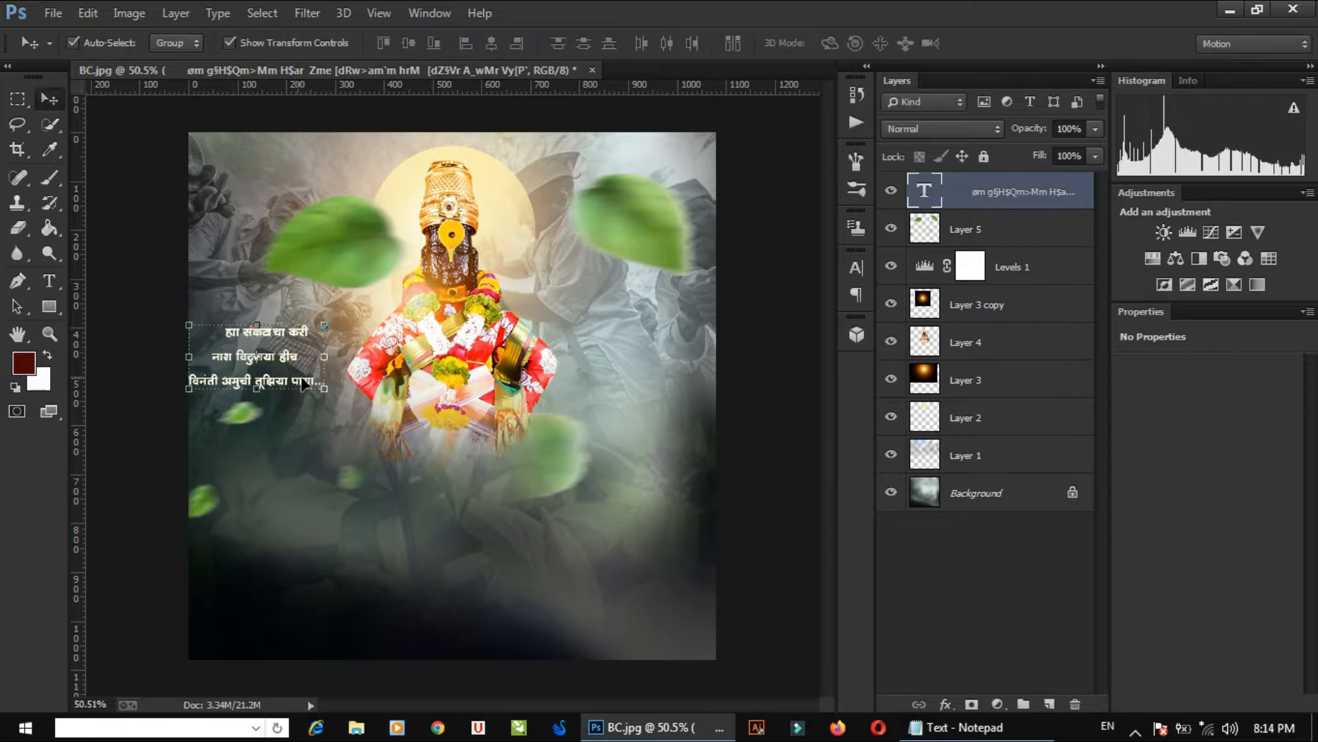
pyautogui.click(771, 347)
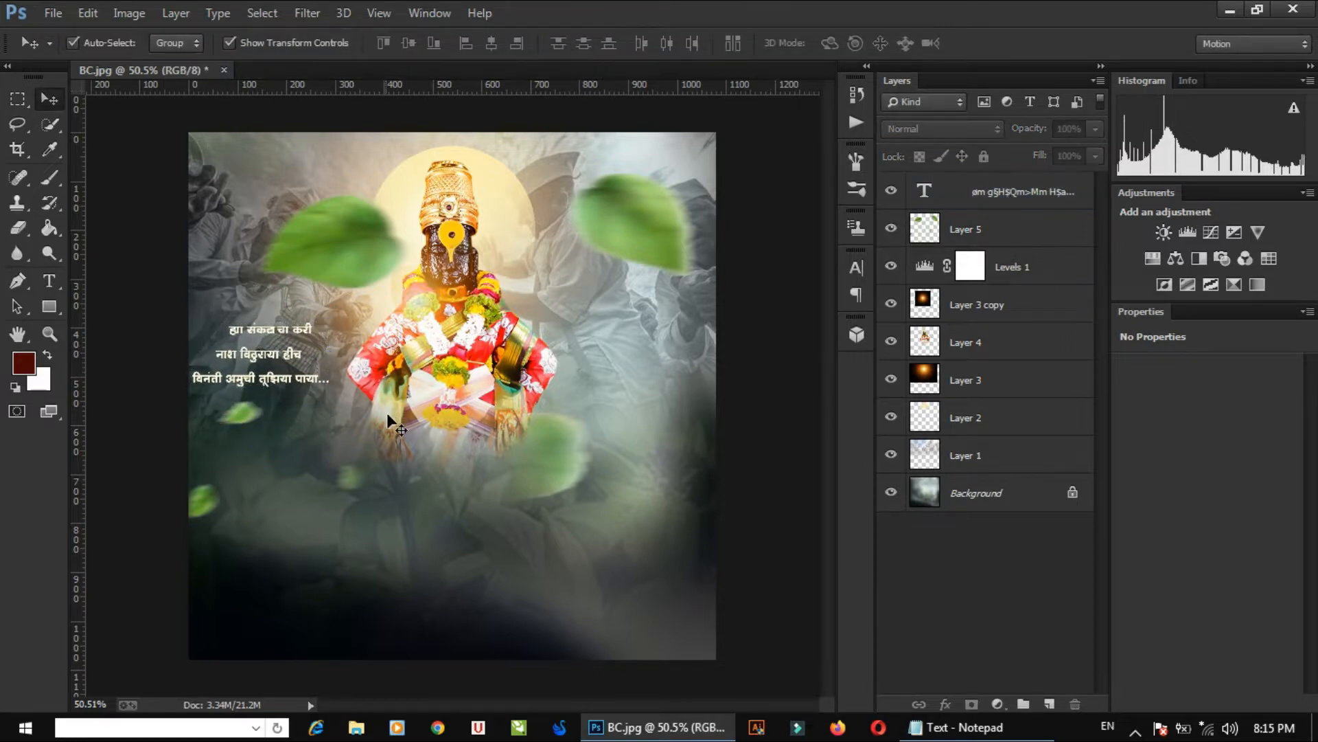
# - Set the leading of the whole verse to 5 pt
pyautogui.hotkey('ctrl', 'space')
pyautogui.click(281, 397)
pyautogui.moveTo(470, 406); pyautogui.dragTo(267, 381)
pyautogui.press('t')
pyautogui.click(856, 269)
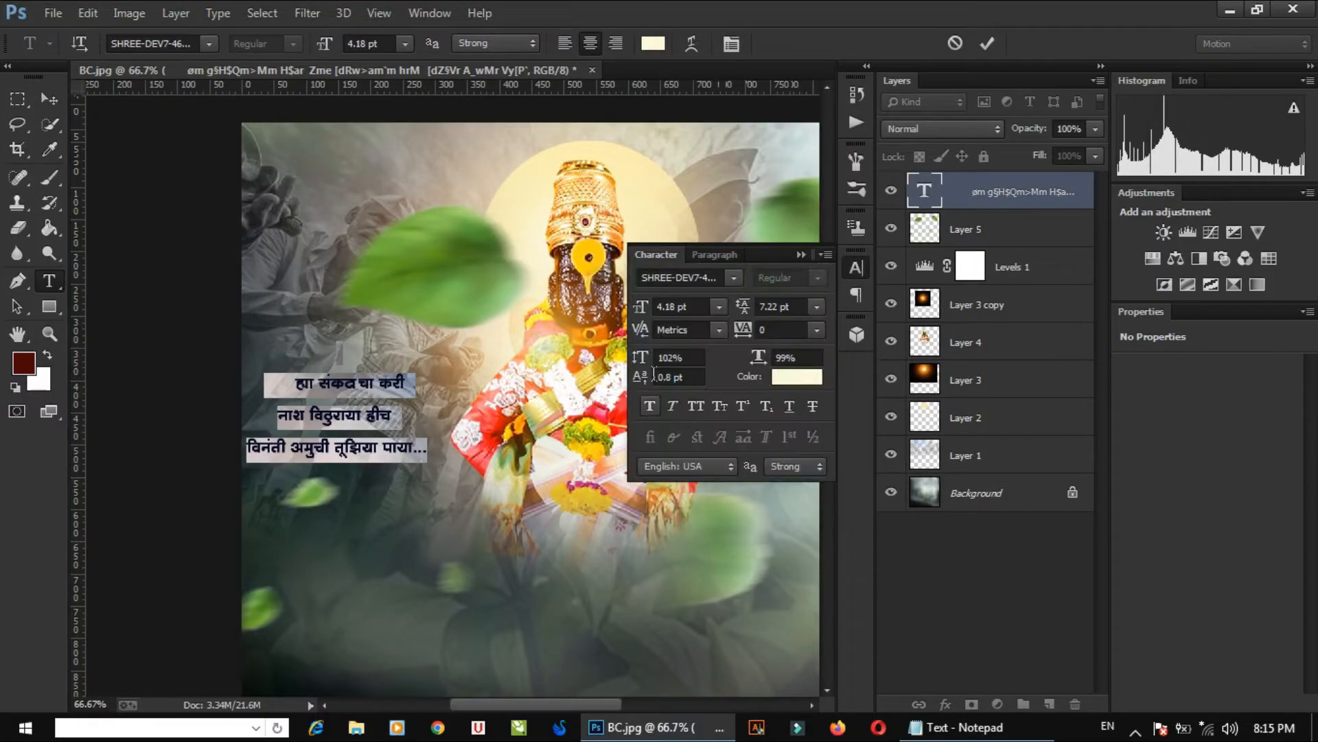
pyautogui.moveTo(738, 309); pyautogui.dragTo(760, 299)
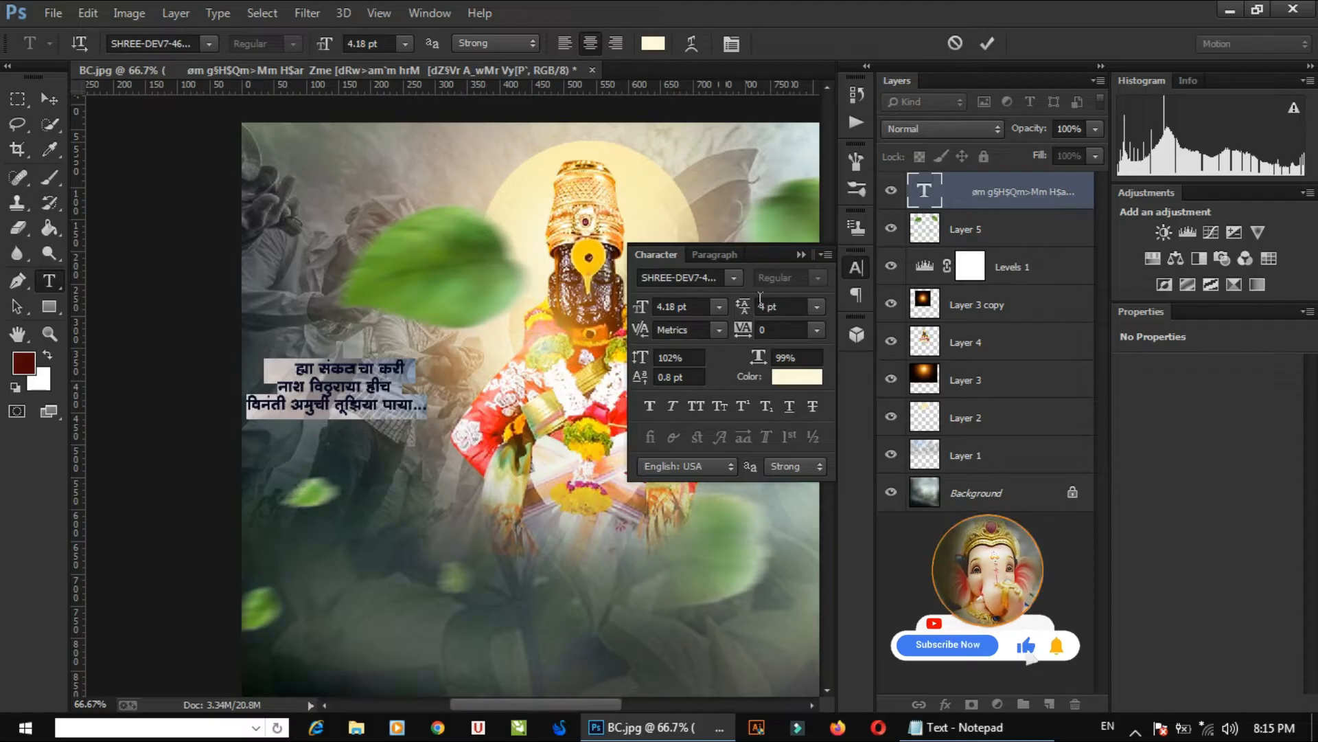
pyautogui.write('5')
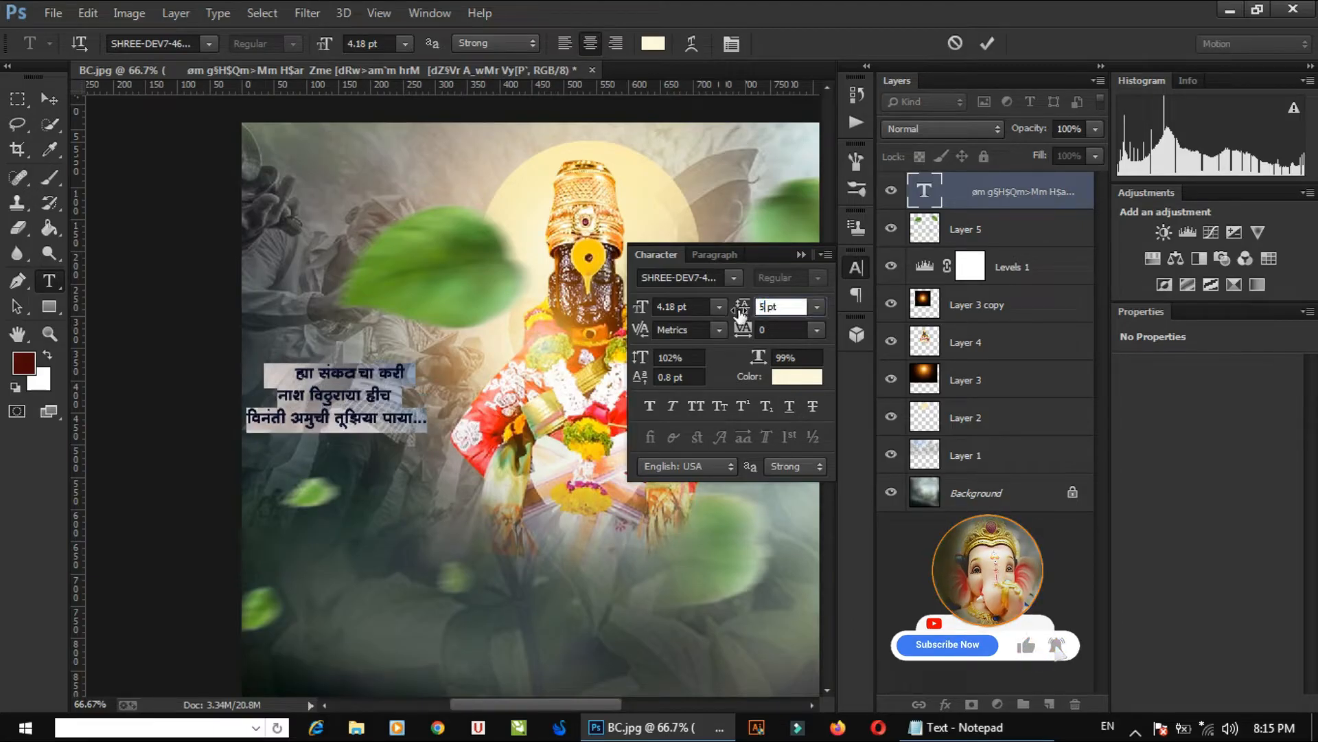
pyautogui.click(801, 254)
pyautogui.click(987, 43)
pyautogui.click(49, 99)
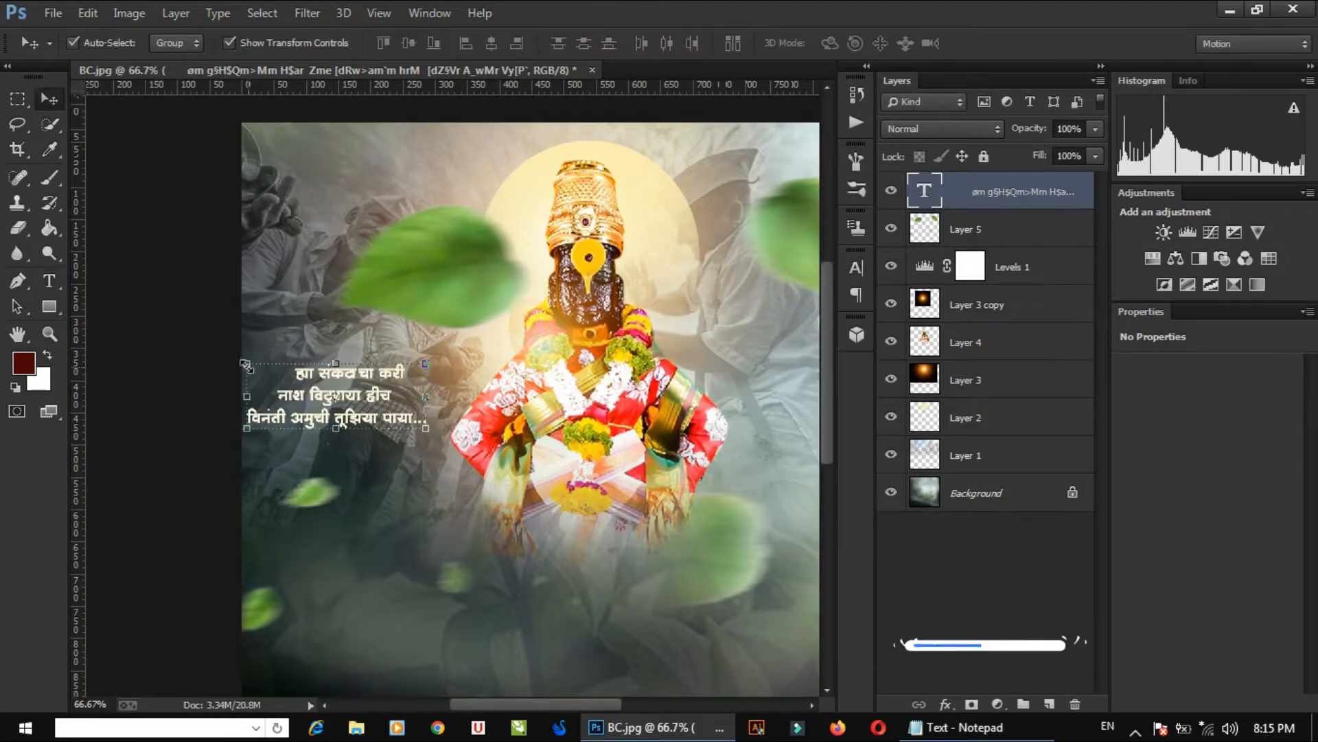
# - Adjust the spaces before the verse's first and third lines to centre them, and nudge the block slightly up and left
pyautogui.press('t')
pyautogui.click(247, 414)
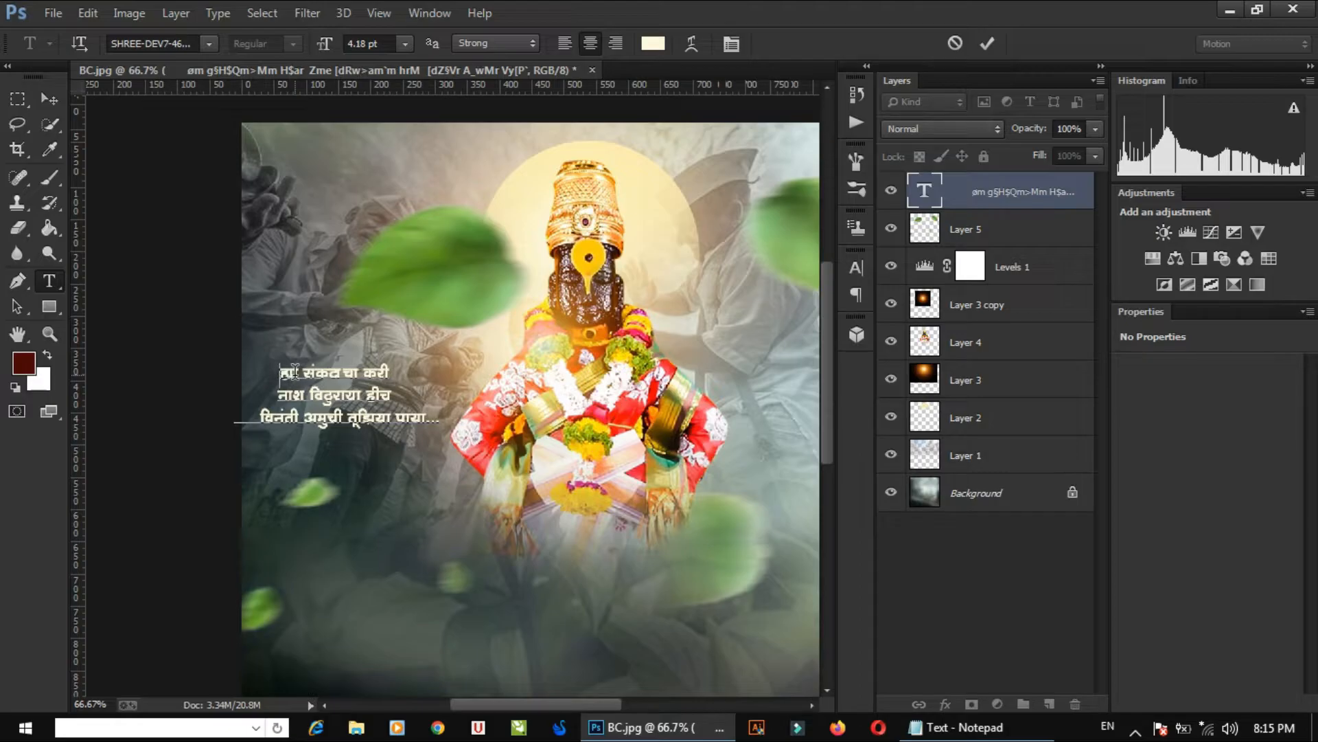
pyautogui.hotkey('ctrl', 'Return')
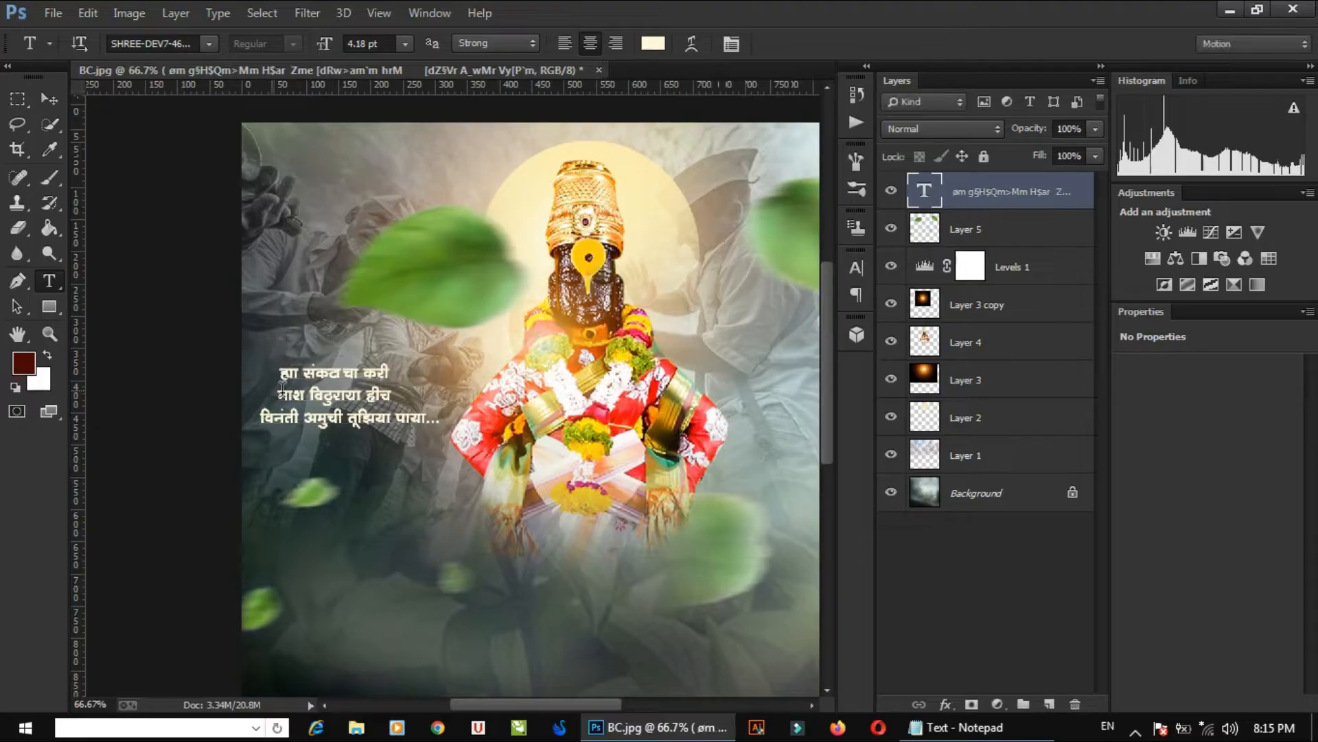
pyautogui.press('v')
pyautogui.moveTo(365, 403); pyautogui.dragTo(359, 390)
pyautogui.click(434, 373)
pyautogui.scroll(-3, 434, 372)
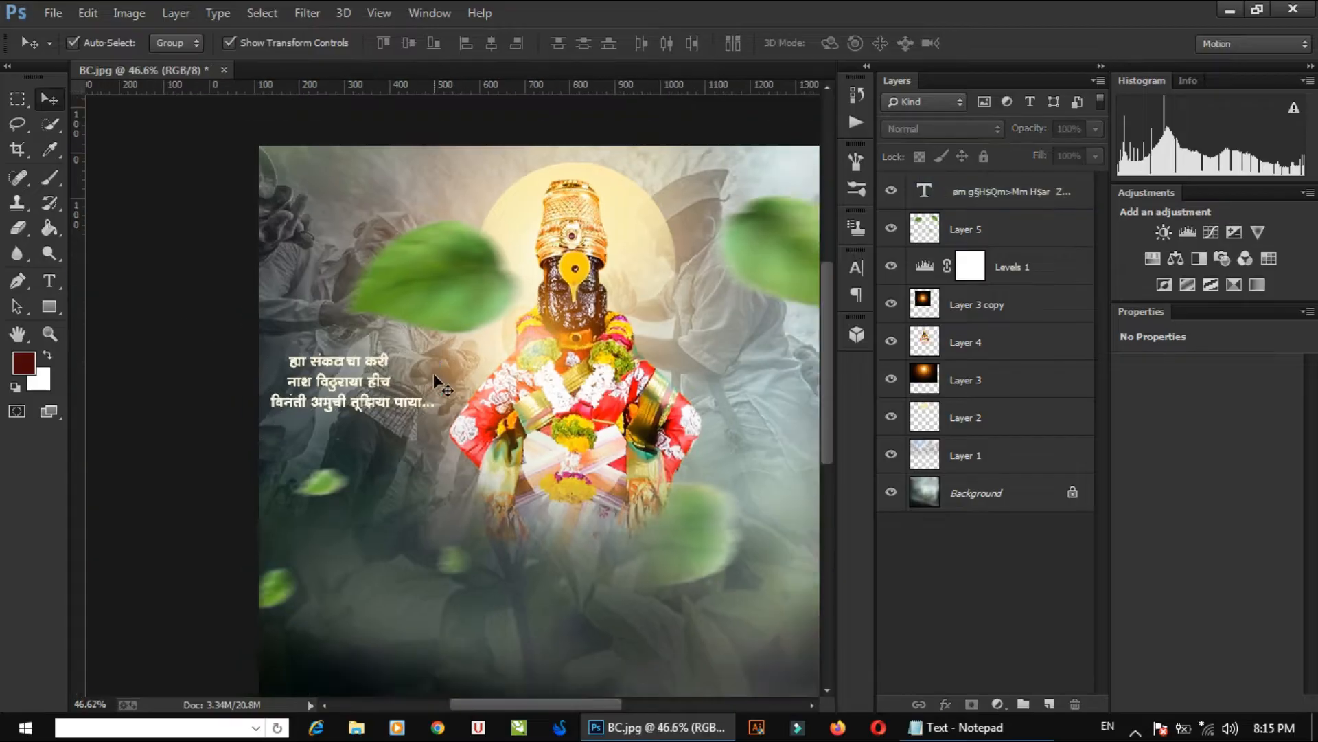
pyautogui.scroll(1, 442, 398)
# - Copy the second line from the Text note and add it as the text layer देवशयनी आषाढी एकादशी in the banner's lower part
pyautogui.click(992, 738)
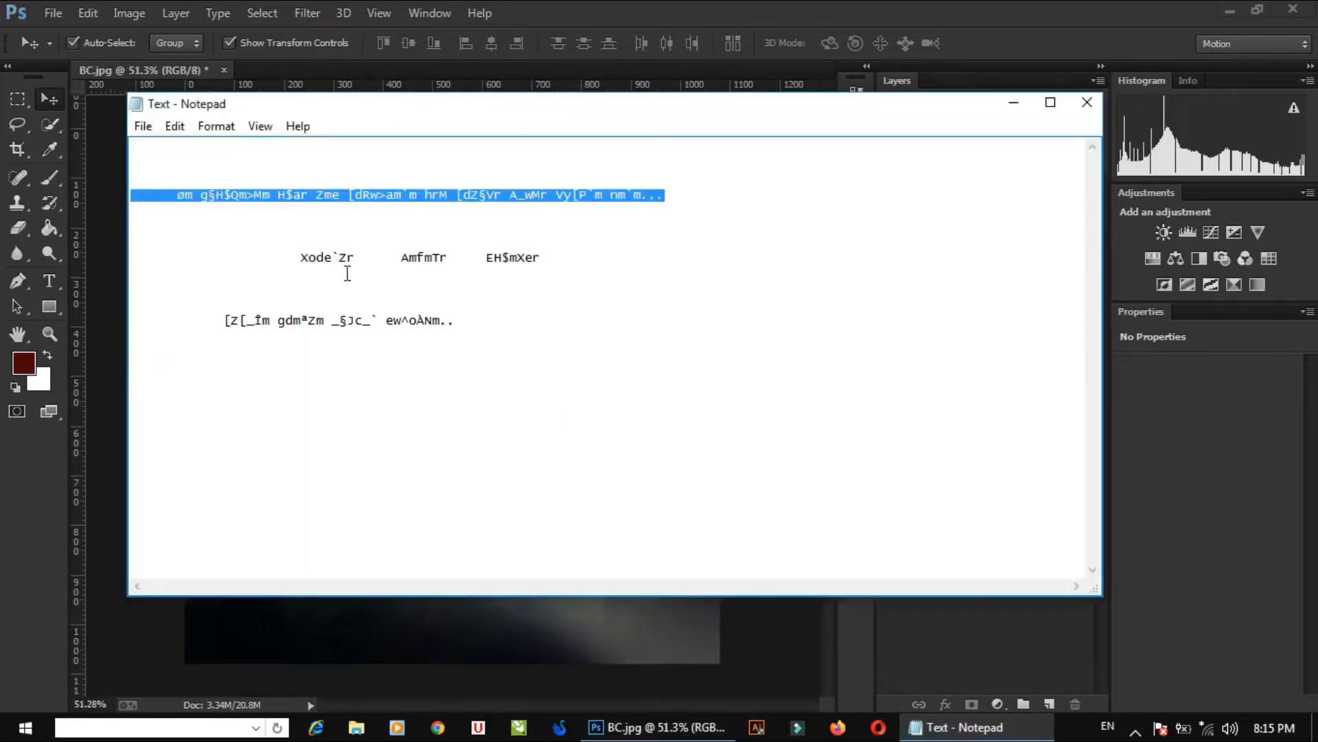
pyautogui.moveTo(293, 258); pyautogui.dragTo(569, 241)
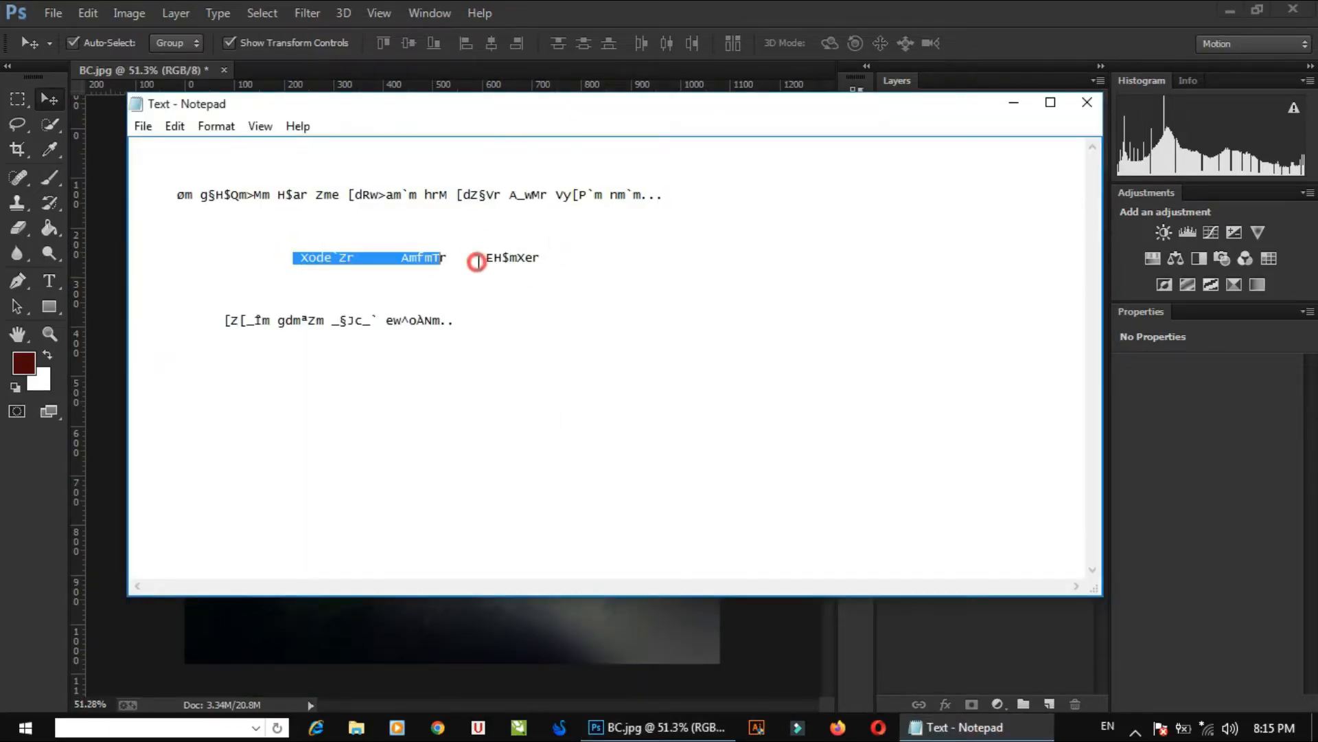
pyautogui.click(657, 727)
pyautogui.press('t')
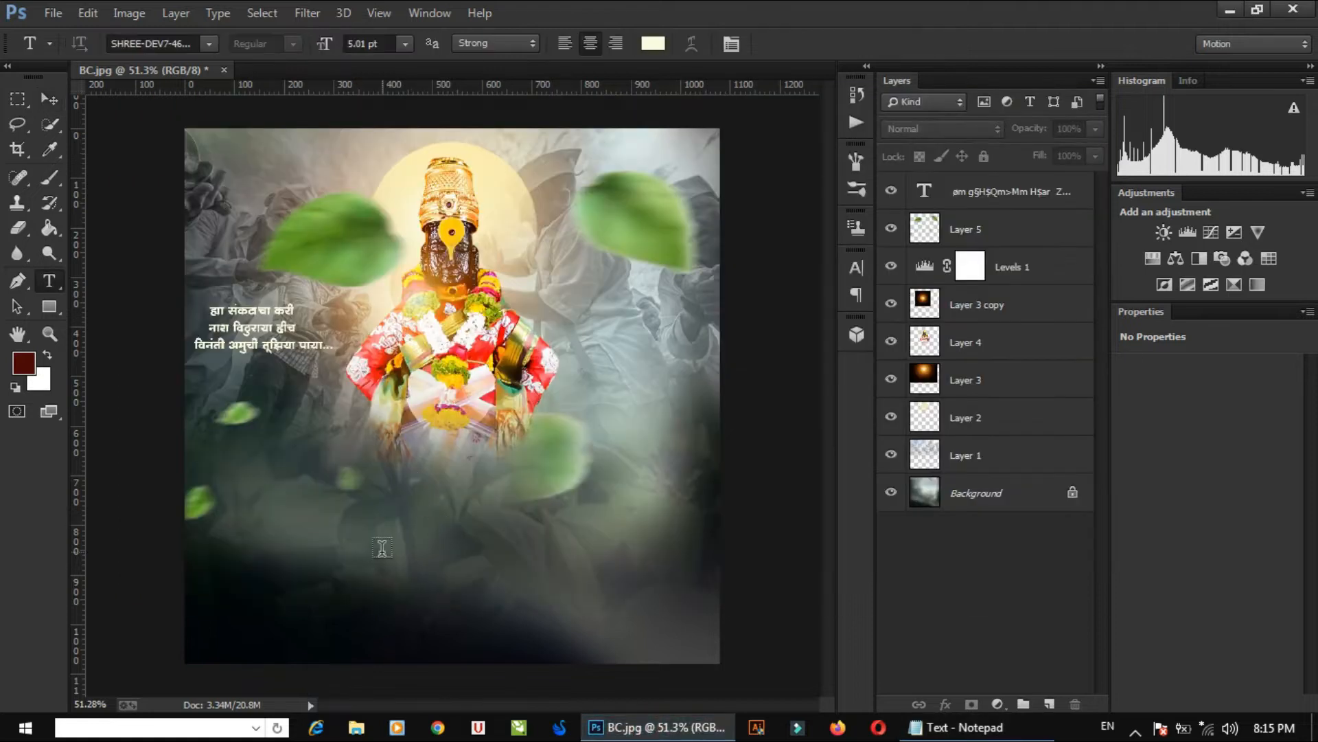
pyautogui.click(382, 544)
pyautogui.write('देवशयनी आषाढी एकादशी')
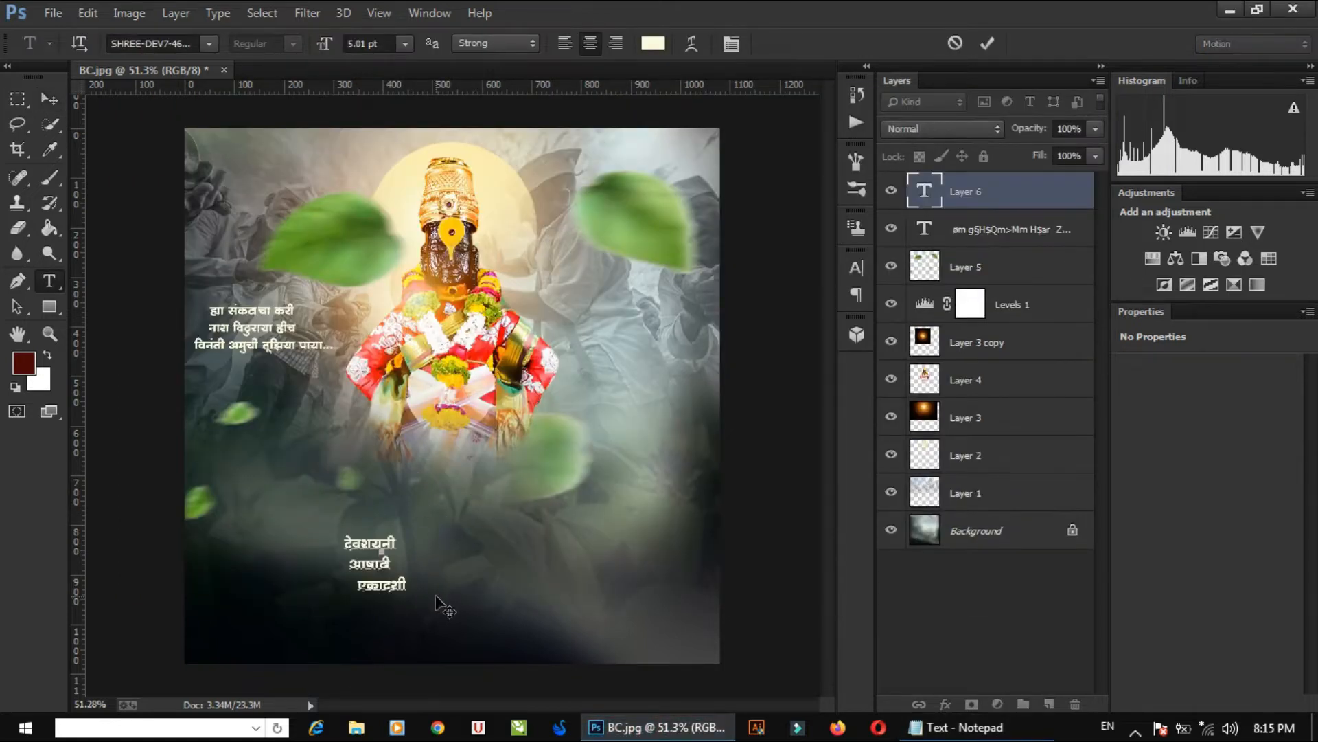
pyautogui.click(988, 44)
# - Enlarge the three-line title and place it across the lower half of the banner, below the deity
pyautogui.hotkey('ctrl', 't')
pyautogui.moveTo(344, 523); pyautogui.dragTo(270, 484)
pyautogui.moveTo(498, 524); pyautogui.dragTo(524, 461)
pyautogui.press('Return')
pyautogui.click(795, 413)
pyautogui.scroll(-1, 467, 450)
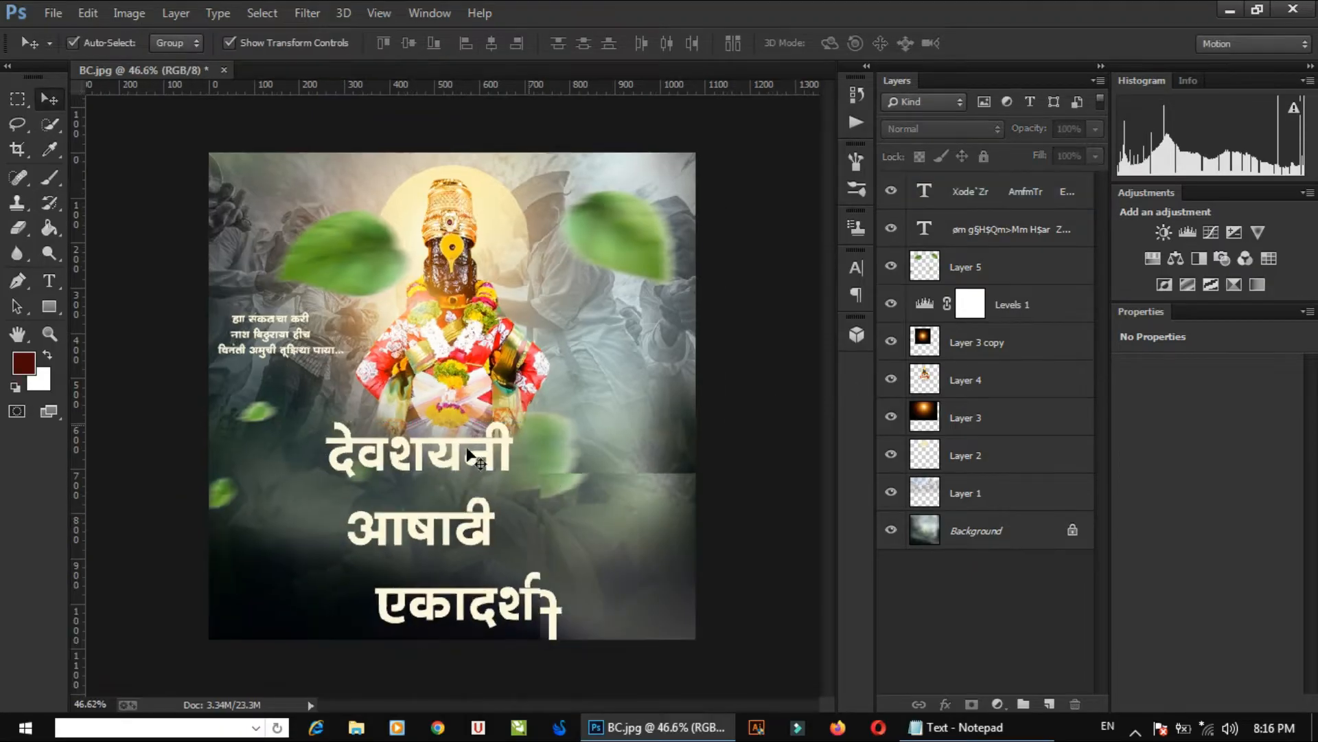
pyautogui.scroll(1, 467, 451)
# - Try to tighten the line spacing of the whole three-line title
pyautogui.doubleClick(443, 474)
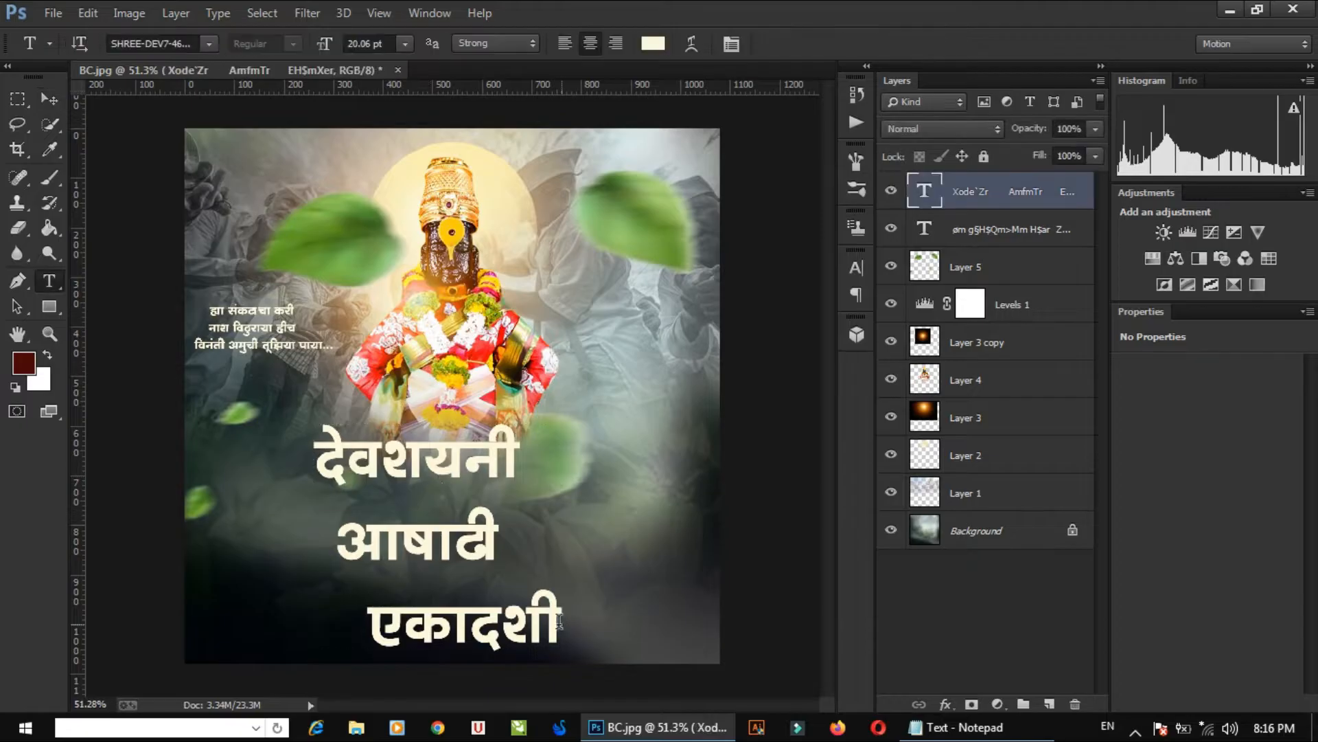
pyautogui.hotkey('ctrl', 'a')
pyautogui.click(343, 496)
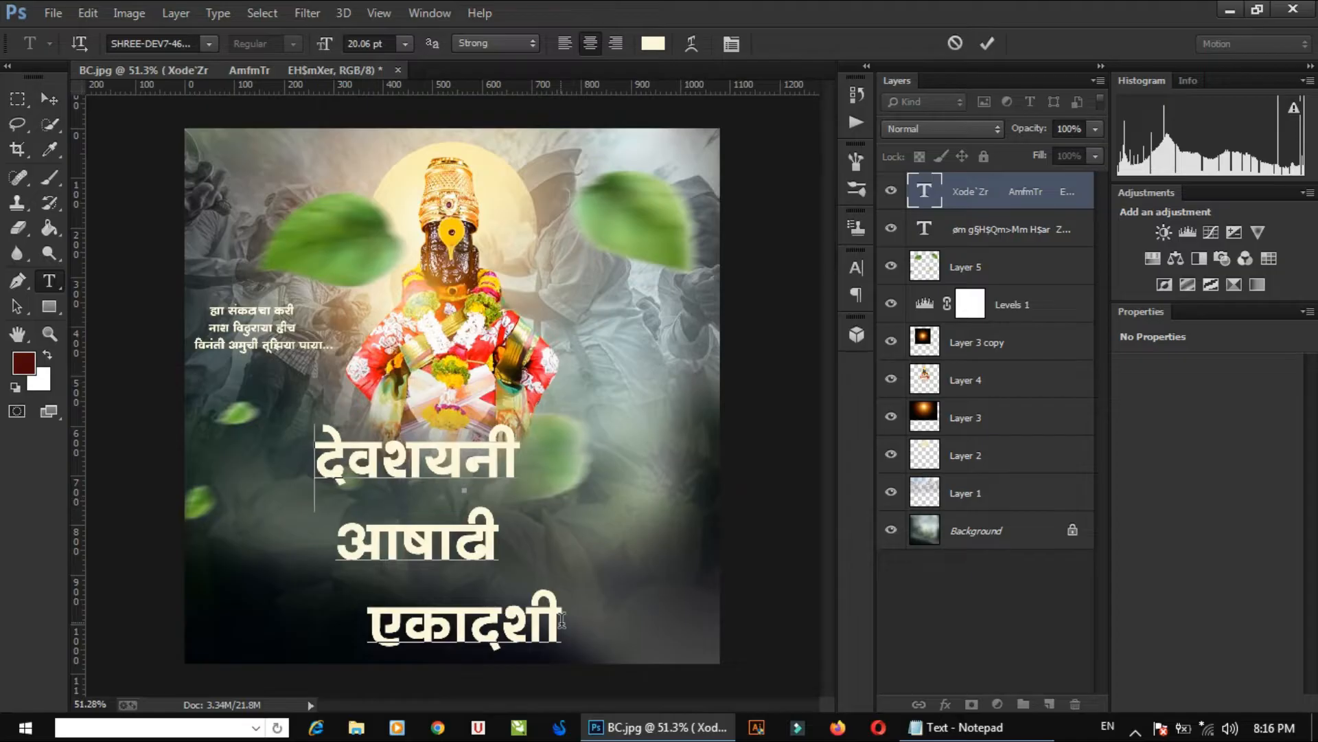
pyautogui.hotkey('ctrl', 'a')
pyautogui.click(856, 268)
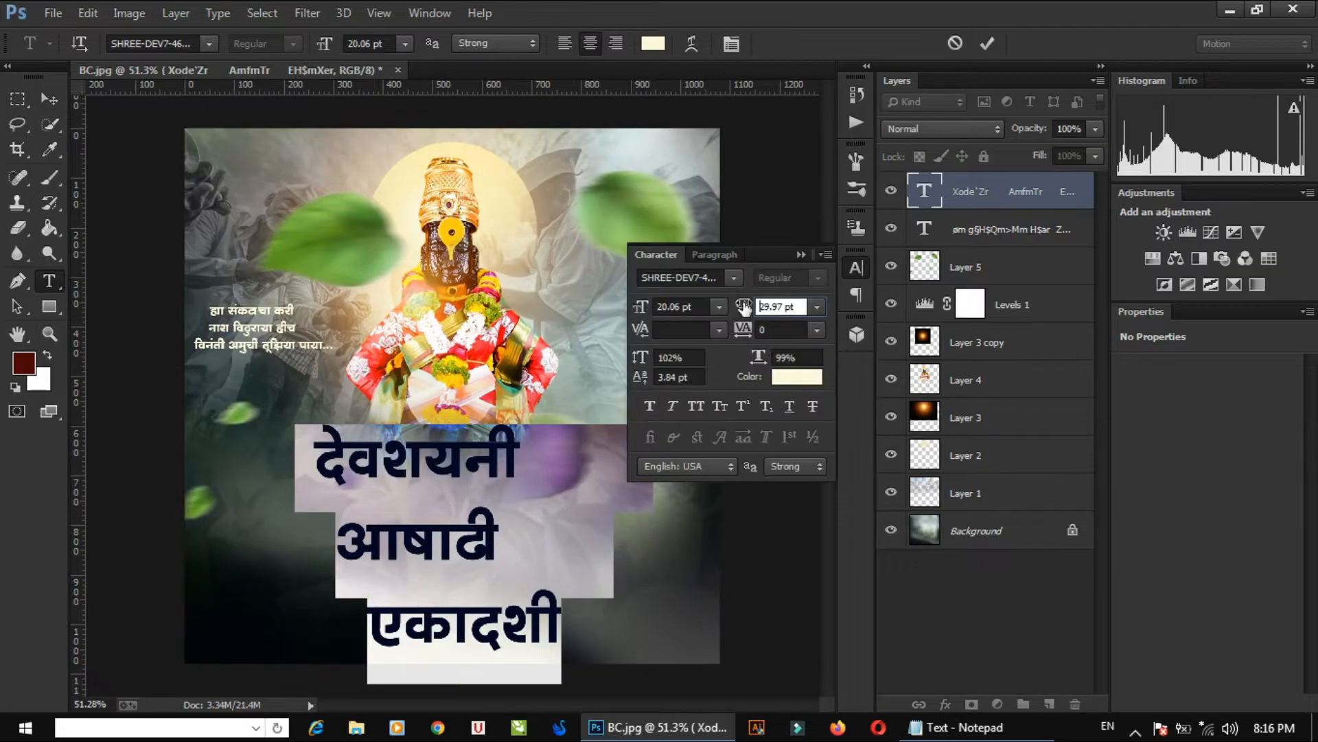
pyautogui.moveTo(745, 309); pyautogui.dragTo(732, 306)
pyautogui.click(856, 268)
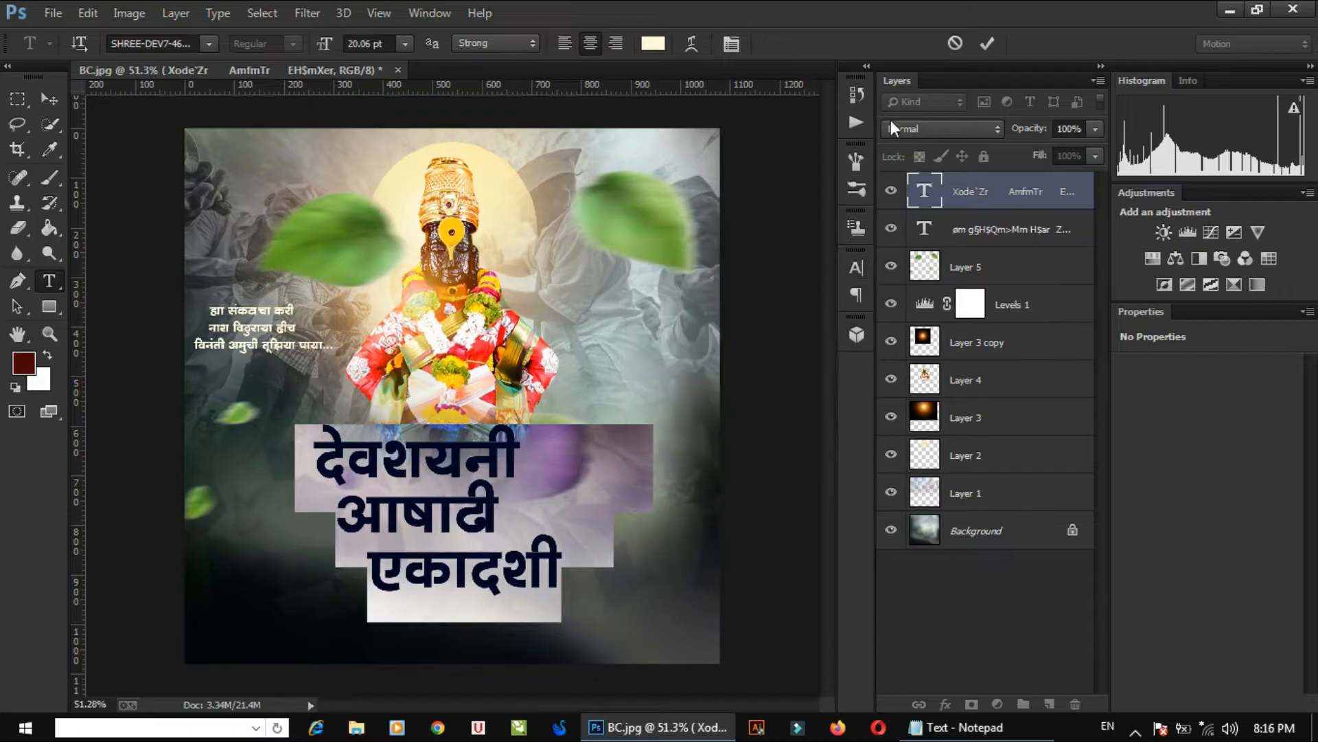
pyautogui.click(955, 43)
# - Delete the words आषाढी एकादशी from the title, keeping only देवशयनी in this text layer
pyautogui.moveTo(366, 534); pyautogui.dragTo(581, 563)
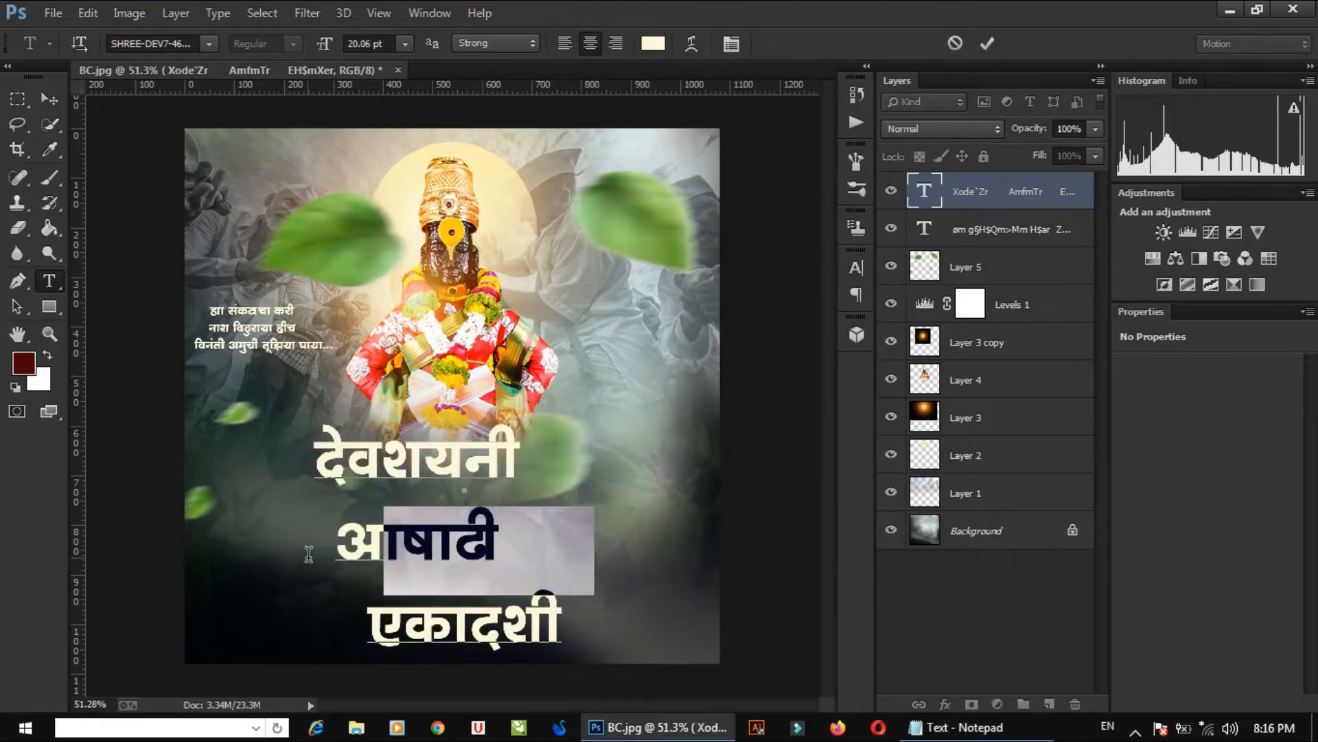
pyautogui.moveTo(309, 554); pyautogui.dragTo(605, 639)
pyautogui.press('BackSpace')
pyautogui.hotkey('ctrl', 'Return')
pyautogui.press('v')
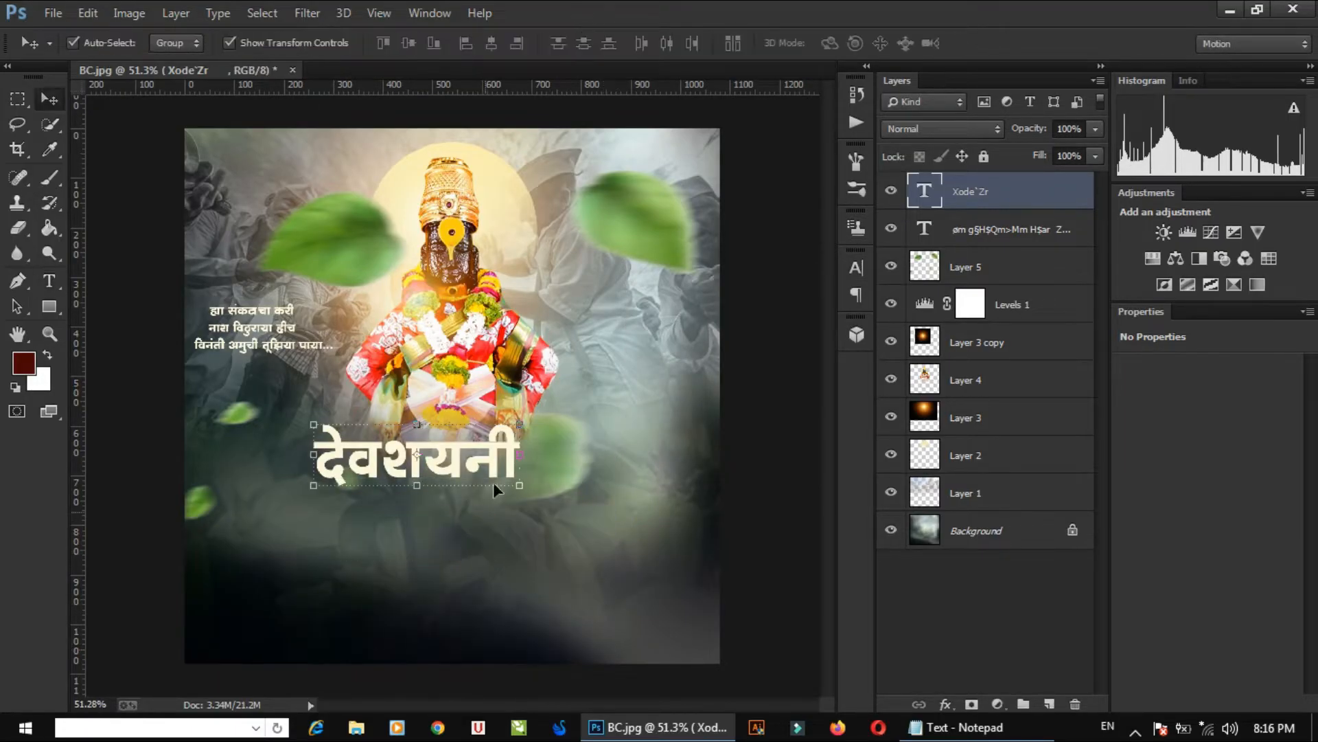
# - Scale देवशयनी down to a small heading and centre it just below the deity
pyautogui.hotkey('ctrl', 't')
pyautogui.moveTo(634, 582); pyautogui.dragTo(445, 477)
pyautogui.press('Return')
pyautogui.click(769, 356)
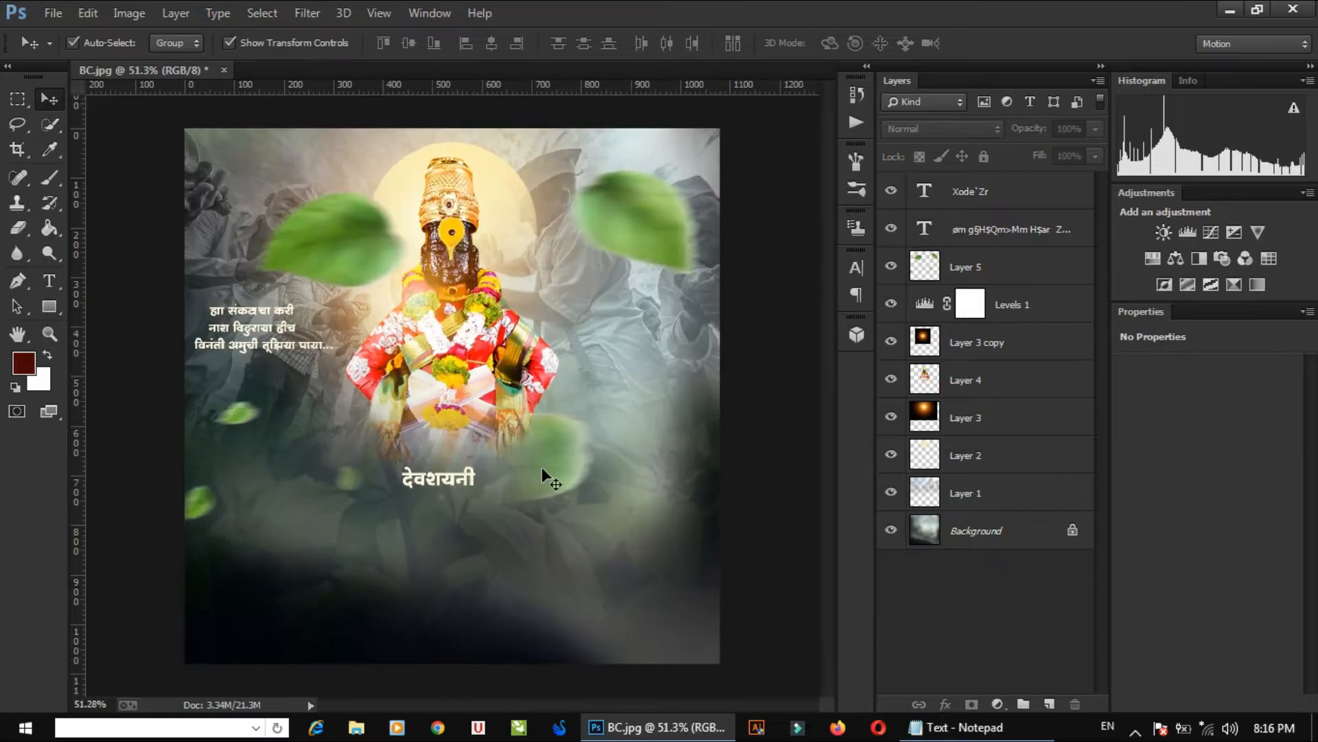
# - Add आषाढी एकादशी from the Text note as a separate two-line text layer below देवशयनी
pyautogui.scroll(2, 542, 467)
pyautogui.moveTo(526, 495); pyautogui.dragTo(545, 460)
pyautogui.click(975, 727)
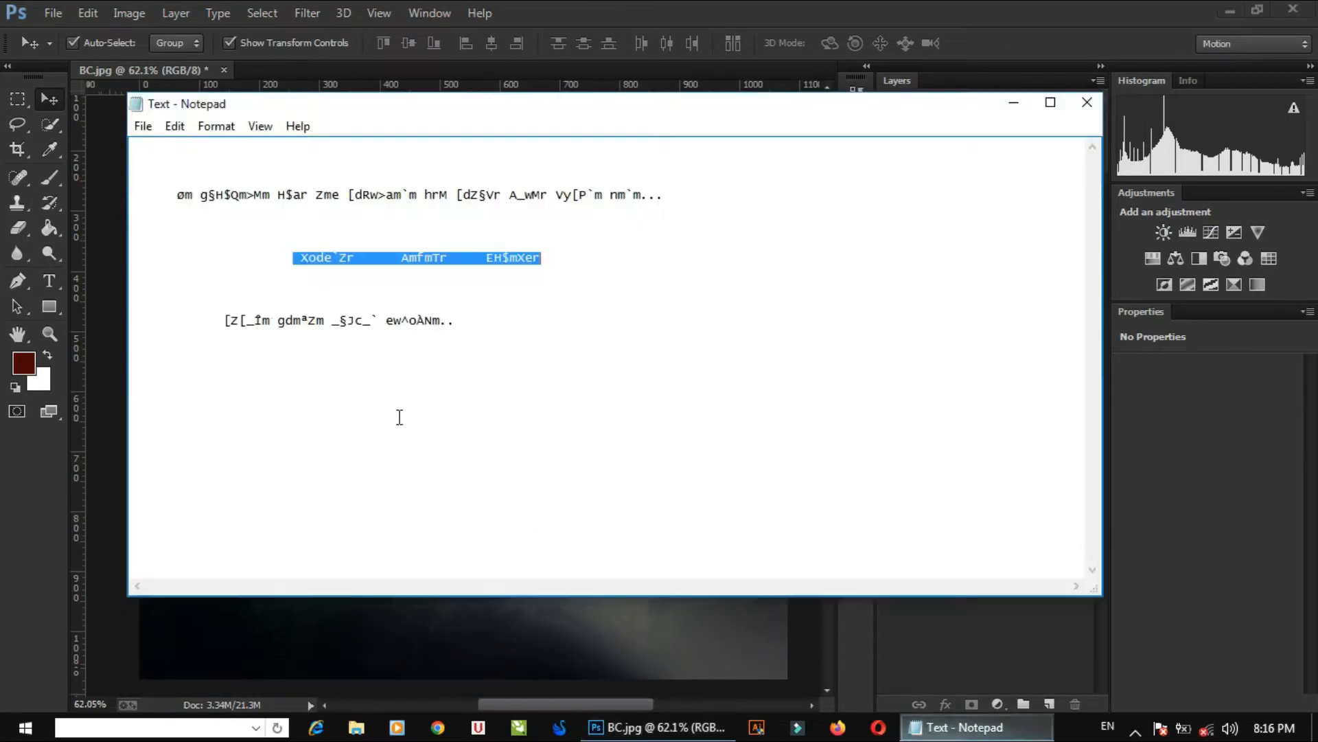
pyautogui.hotkey('alt', 'Tab')
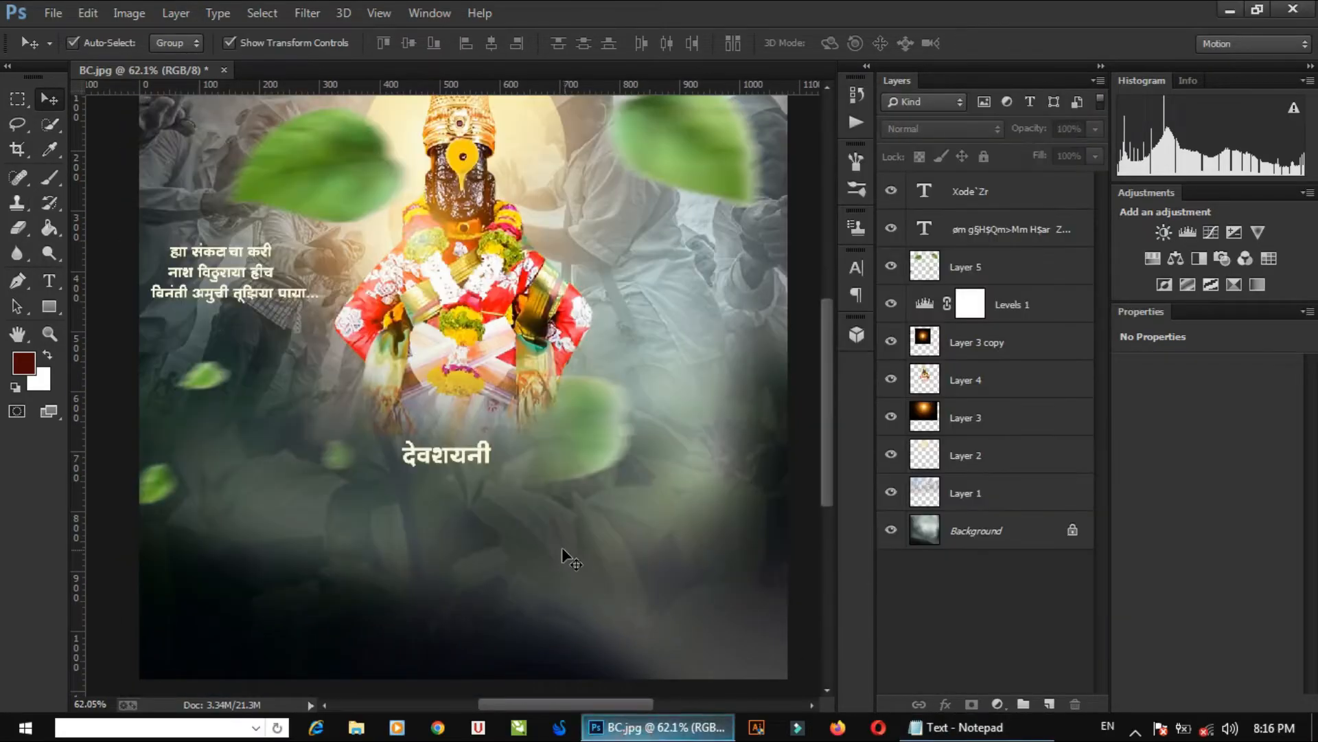
pyautogui.press('t')
pyautogui.click(397, 549)
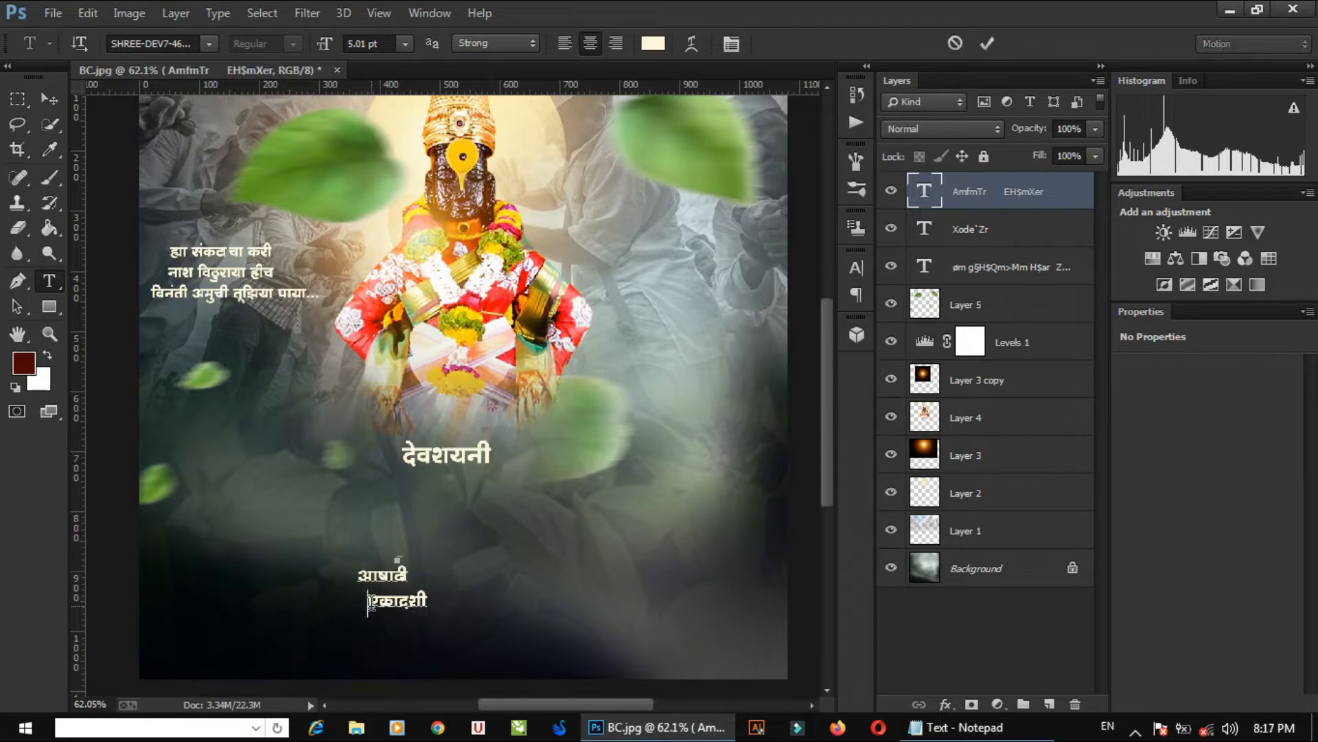
pyautogui.hotkey('ctrl', 'Return')
pyautogui.press('v')
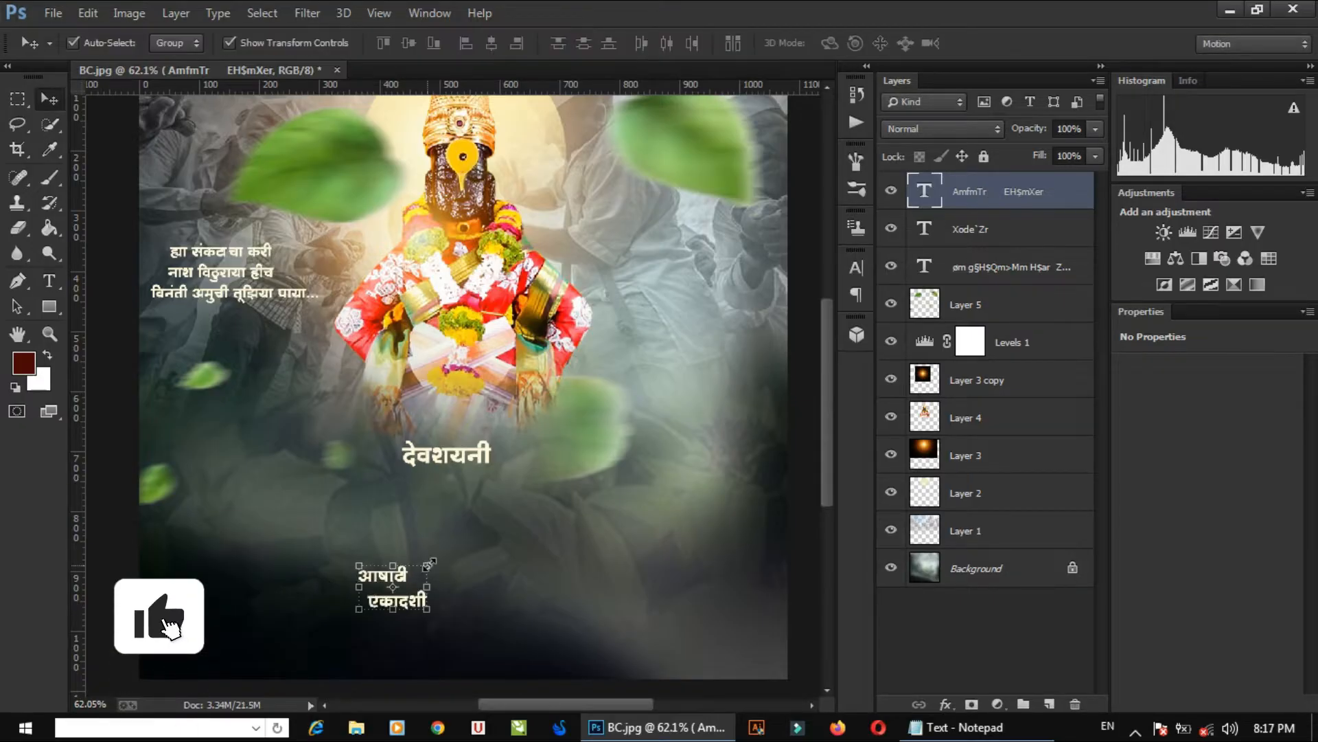
# - Enlarge the आषाढी एकादशी text to 473.78% and place it below the deity, under देवशयनी
pyautogui.moveTo(429, 564); pyautogui.dragTo(705, 397)
pyautogui.scroll(-1, 572, 623)
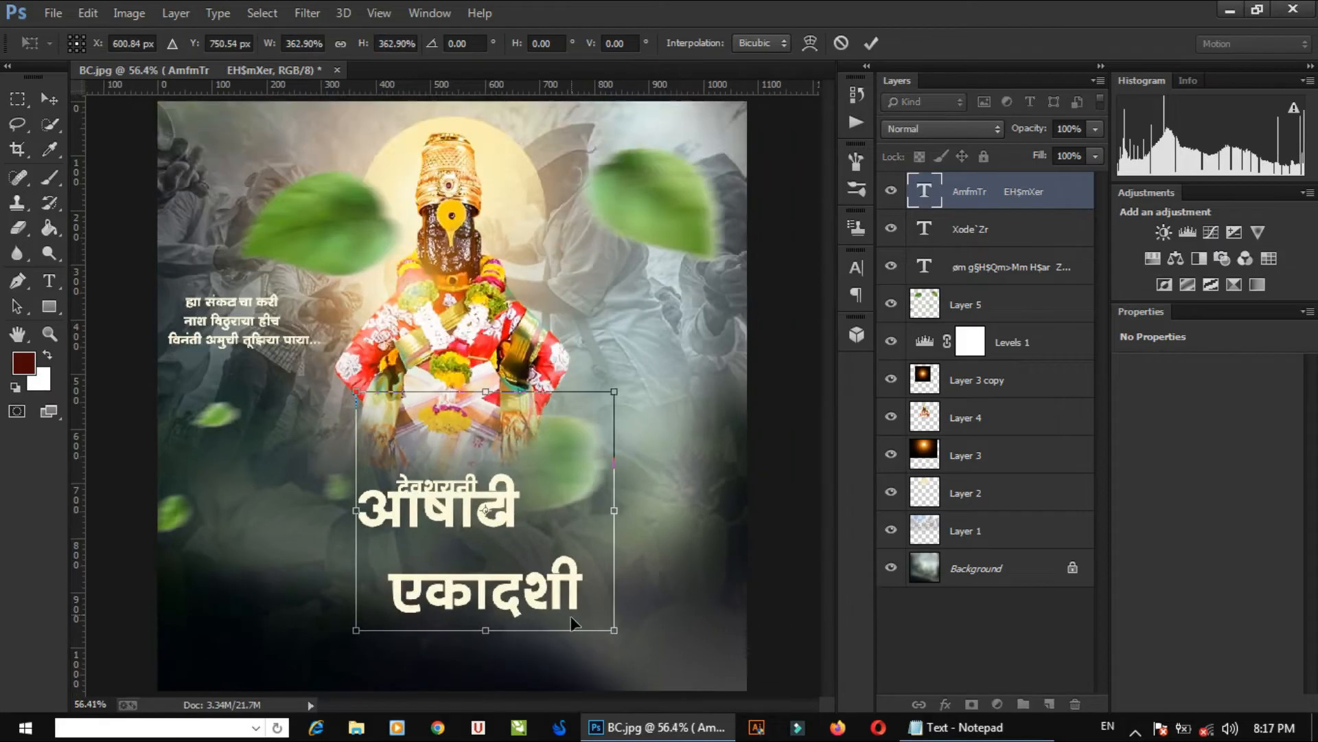
pyautogui.moveTo(354, 631); pyautogui.dragTo(276, 698)
pyautogui.moveTo(465, 611); pyautogui.dragTo(530, 587)
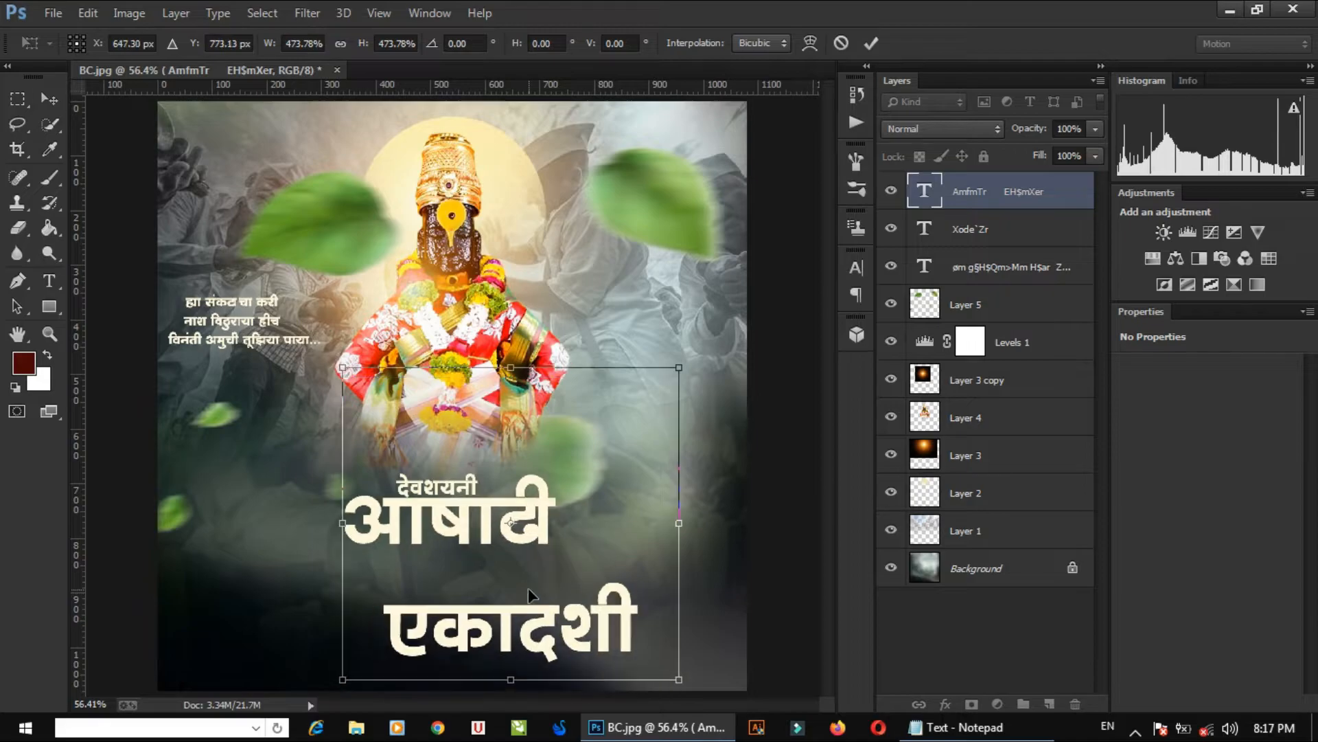
pyautogui.press('Return')
# - Tighten the line spacing of the two-line आषाढी एकादशी text and move it back down under देवशयनी
pyautogui.press('t')
pyautogui.press('Return')
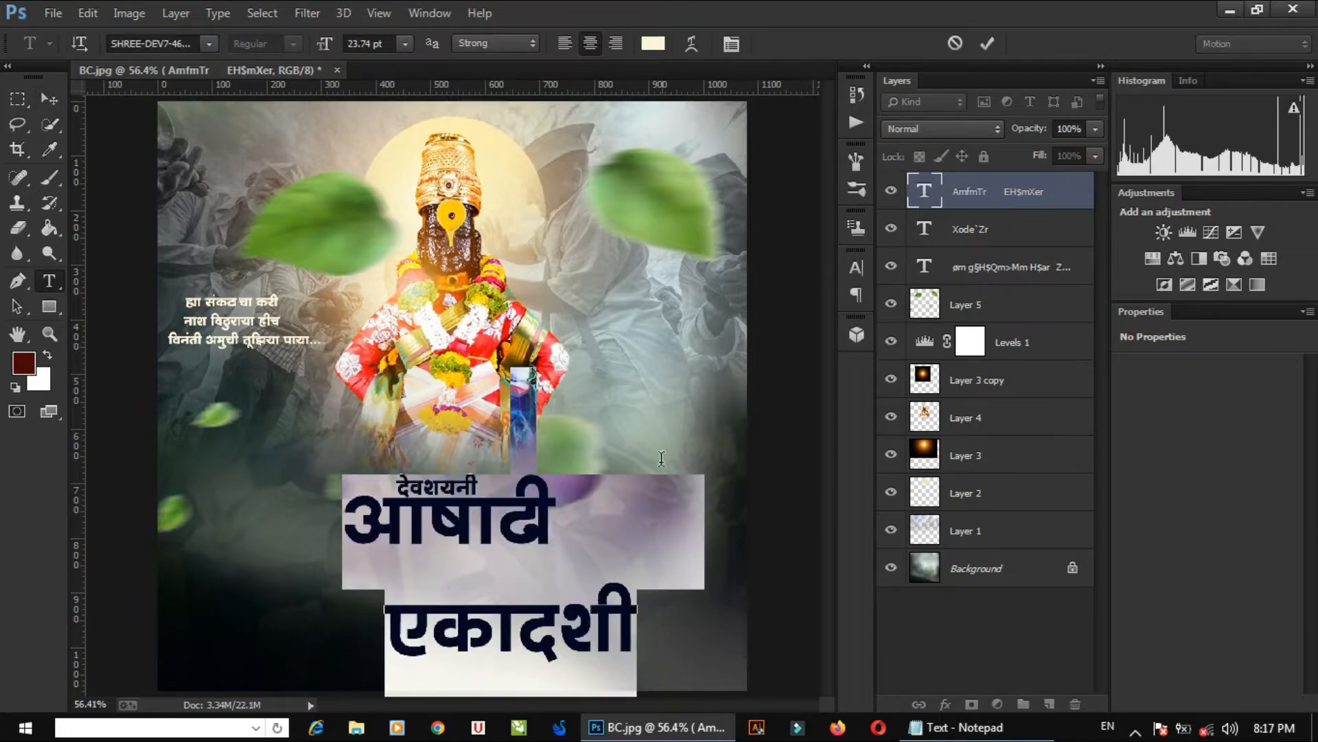
pyautogui.click(852, 273)
pyautogui.moveTo(743, 308)
pyautogui.mouseDown()
pyautogui.moveTo(736, 327)
pyautogui.moveTo(747, 307)
pyautogui.mouseUp()
pyautogui.click(802, 256)
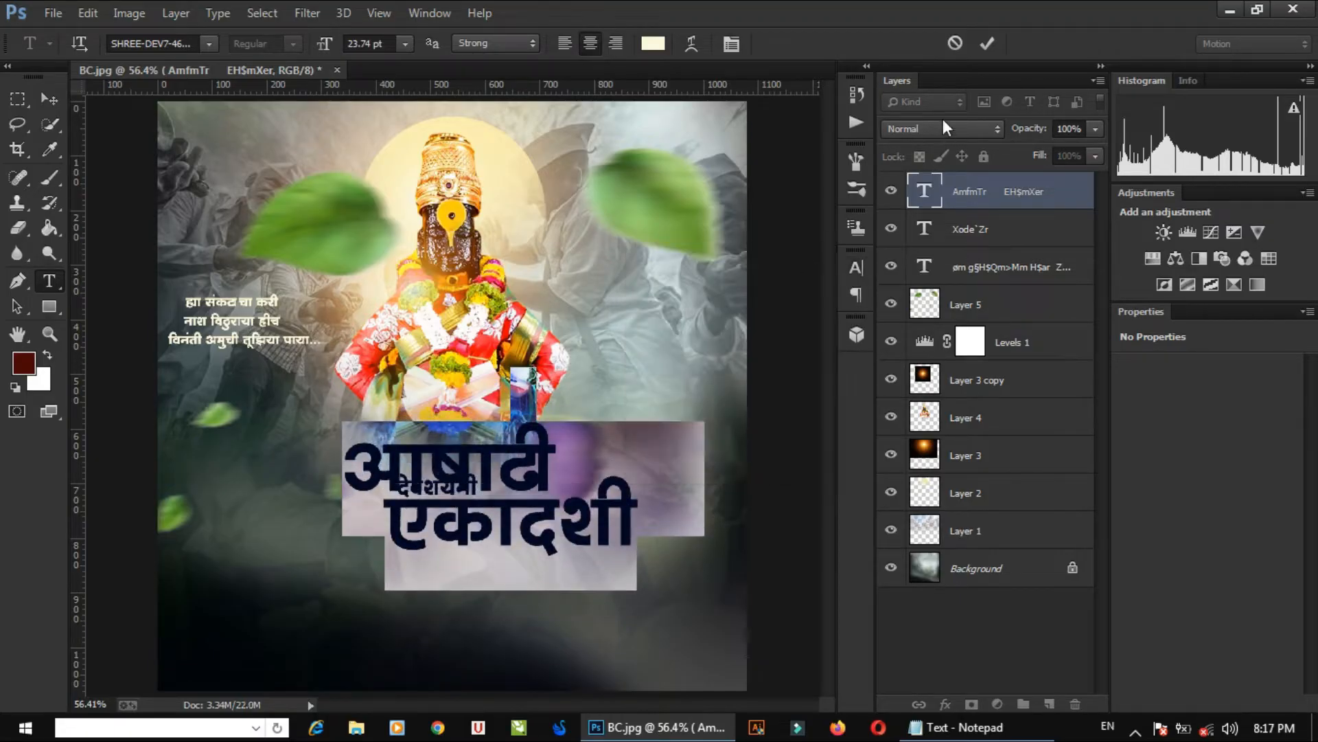
pyautogui.click(987, 43)
pyautogui.press('v')
pyautogui.moveTo(538, 464); pyautogui.dragTo(520, 525)
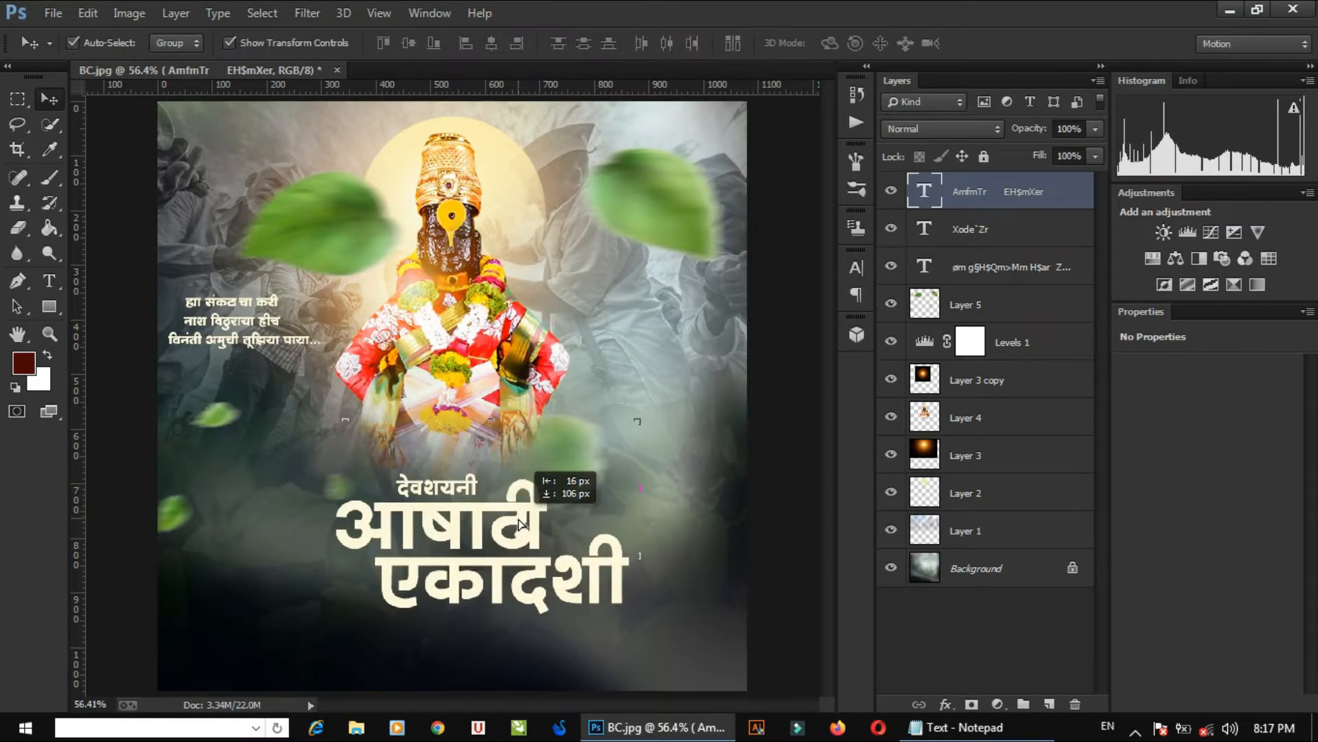
# - Change the font of the whole आषाढी एकादशी text to a different bold SHREE-DEV7 Devanagari face
pyautogui.click(635, 585)
pyautogui.hotkey('ctrl', 'a')
pyautogui.click(209, 43)
pyautogui.scroll(-10, 240, 185)
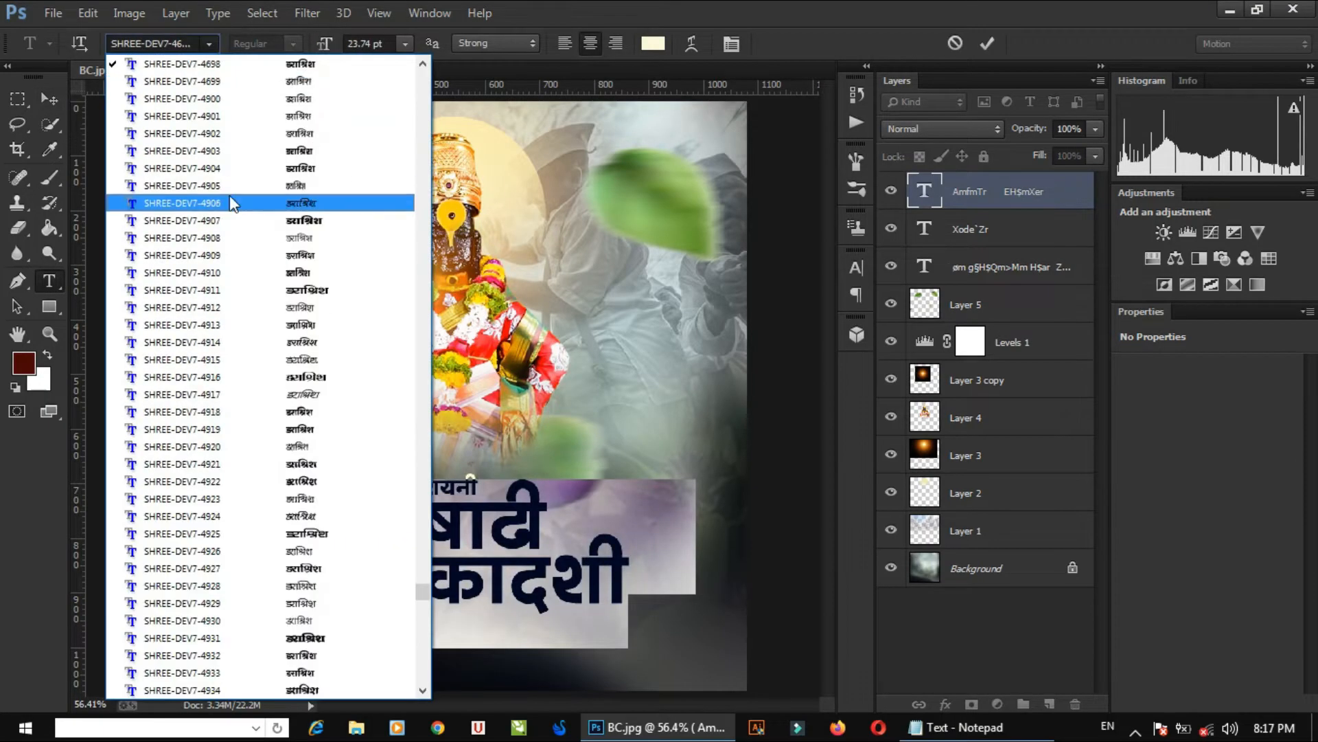
pyautogui.scroll(10, 259, 206)
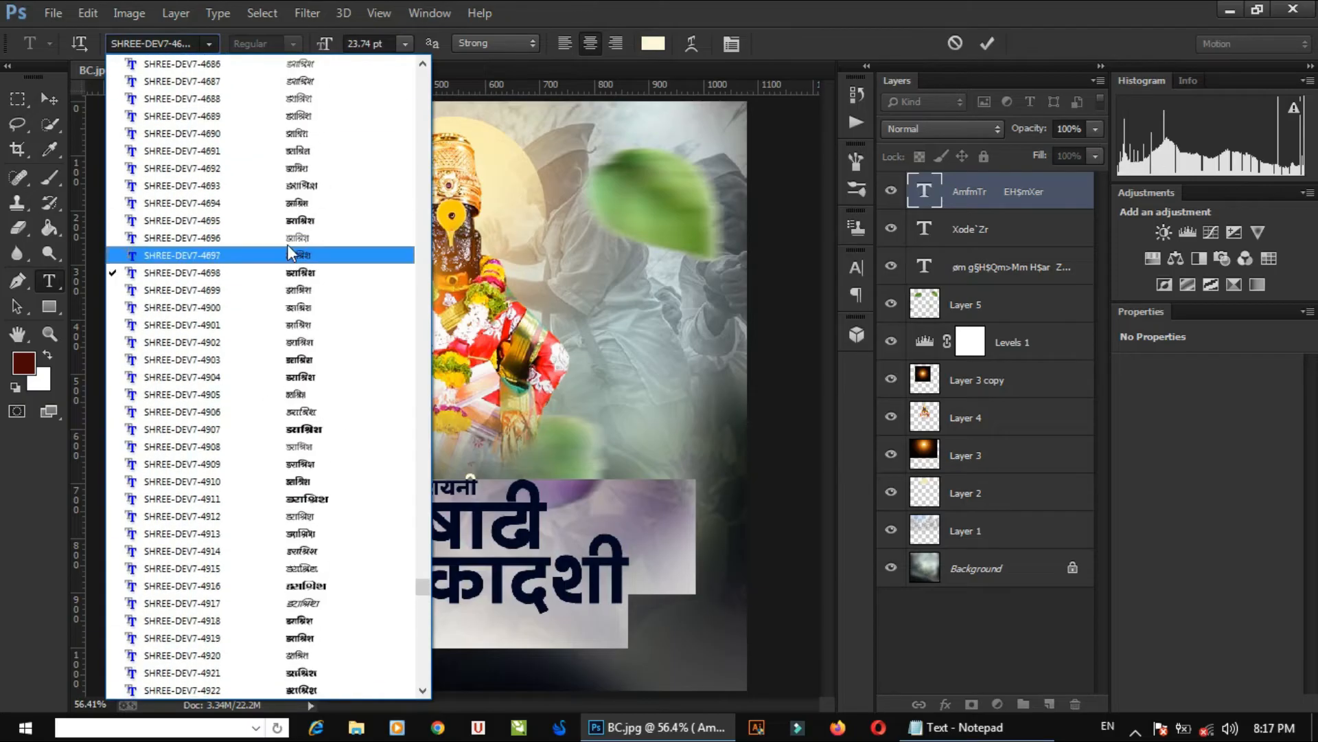
pyautogui.scroll(10, 277, 163)
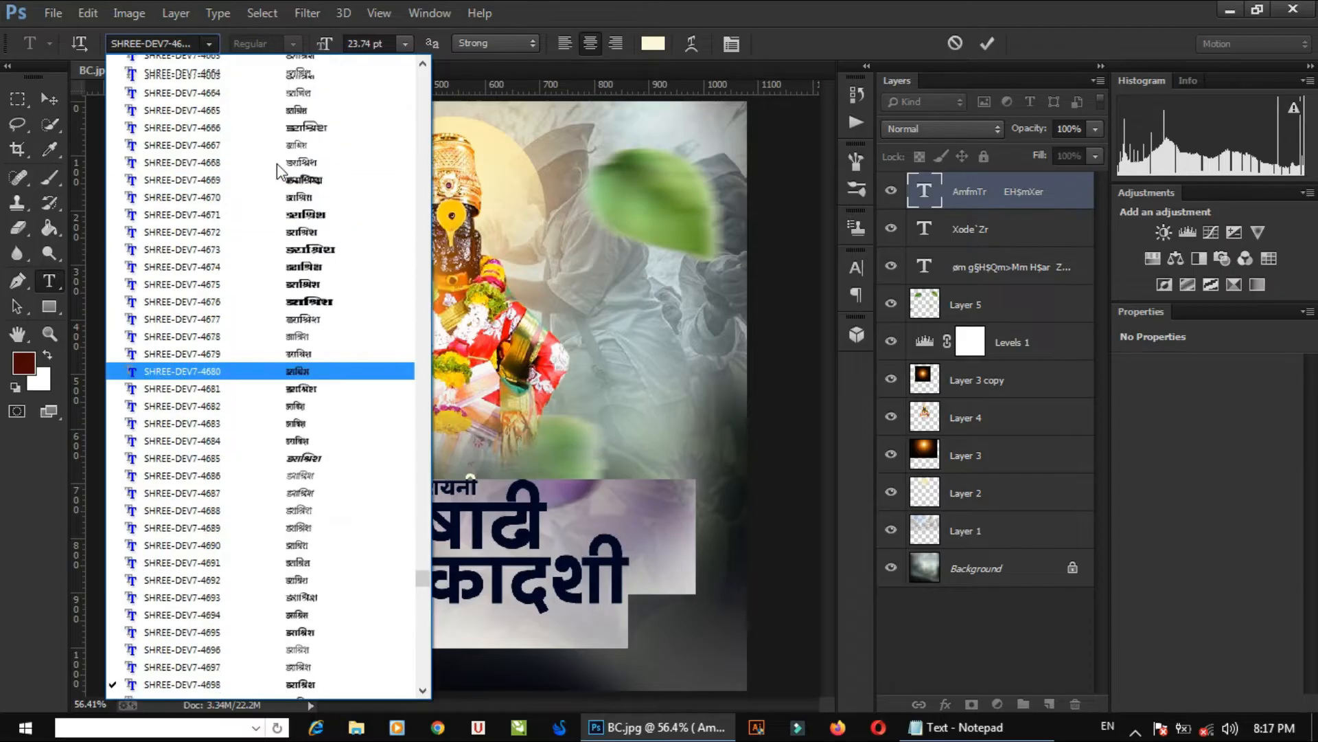
pyautogui.scroll(15, 278, 162)
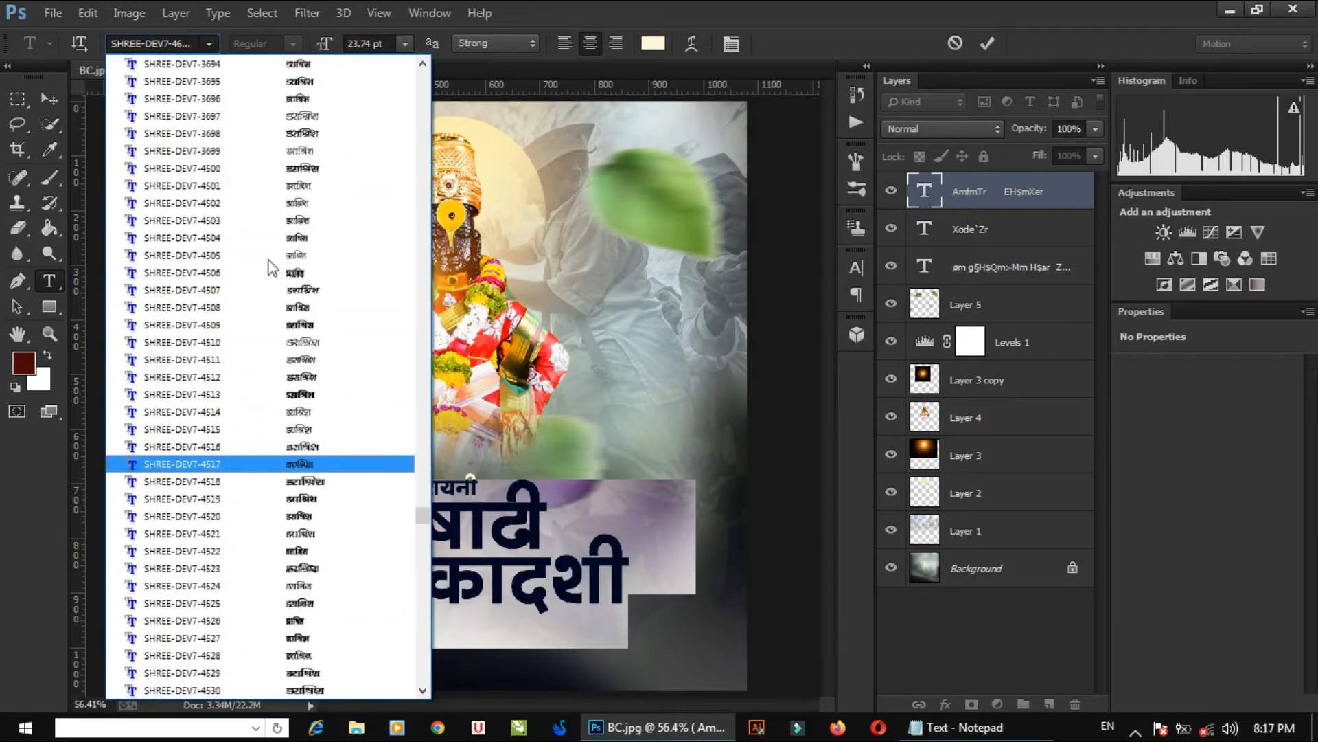
pyautogui.scroll(4, 273, 268)
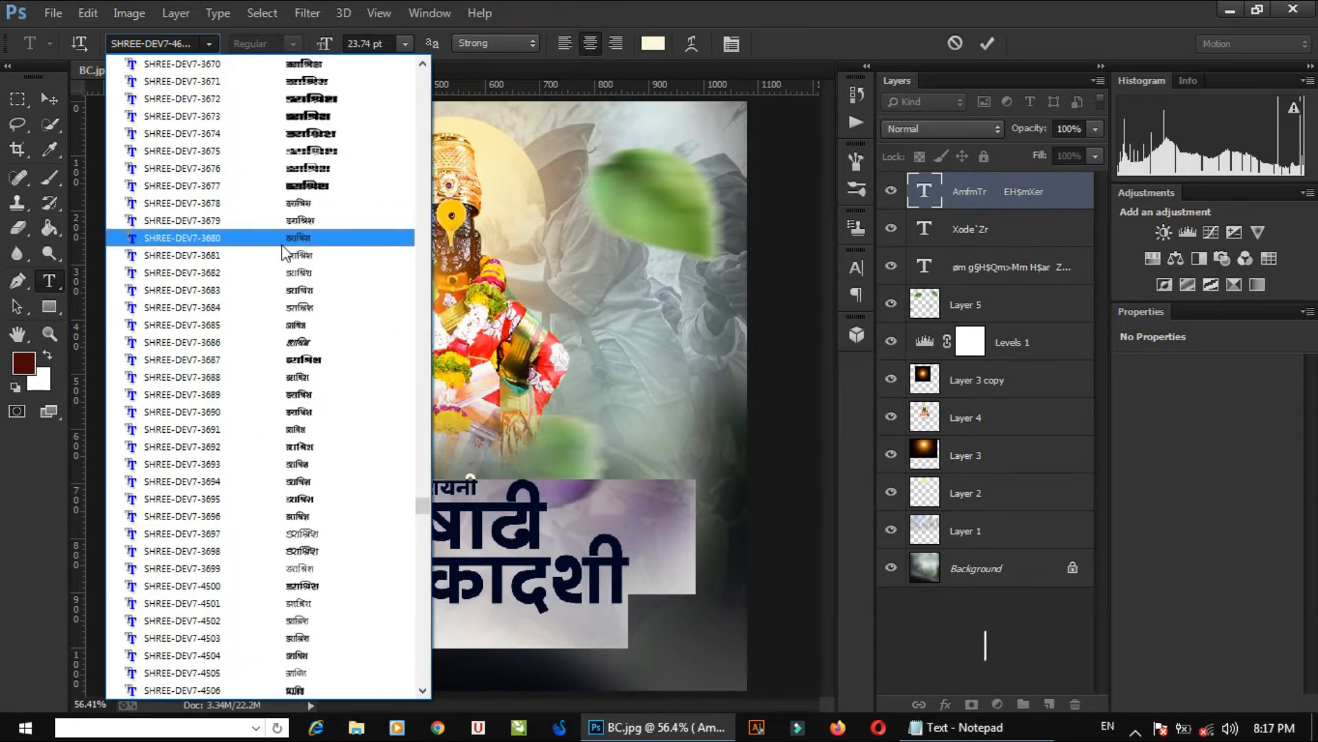
pyautogui.click(265, 408)
pyautogui.click(986, 44)
pyautogui.press('v')
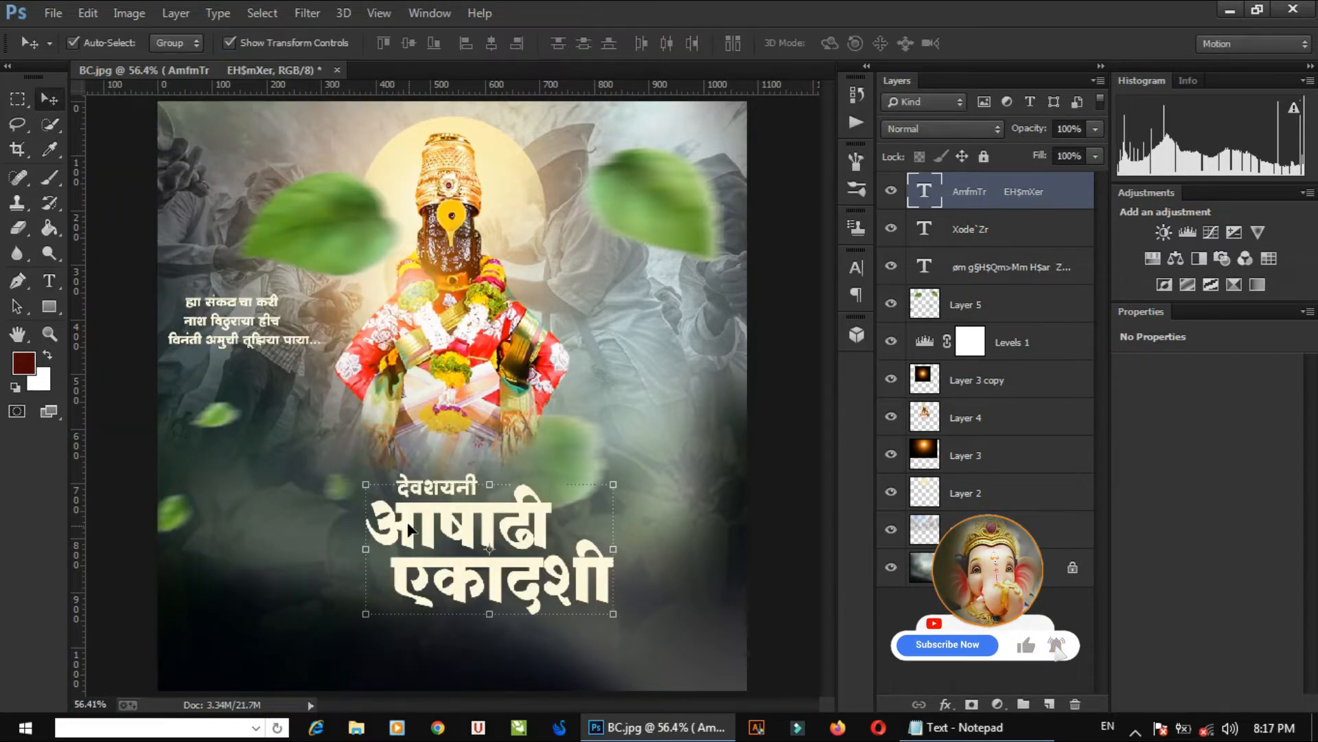
# - Enlarge the आषाढी एकादशी text slightly, keeping its proportions, and position it below the deity under देवशयनी
pyautogui.hotkey('ctrl', 't')
pyautogui.moveTo(366, 424); pyautogui.dragTo(283, 361)
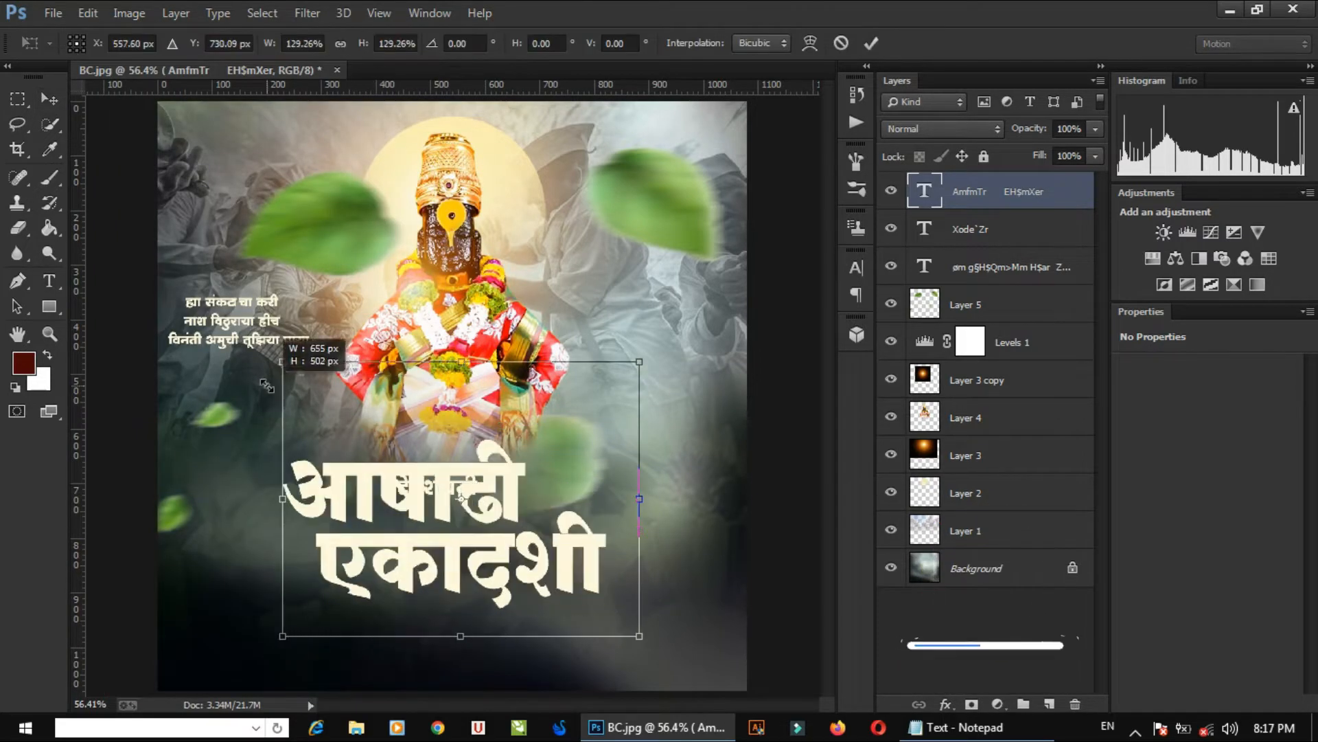
pyautogui.moveTo(532, 515); pyautogui.dragTo(559, 518)
pyautogui.press('Return')
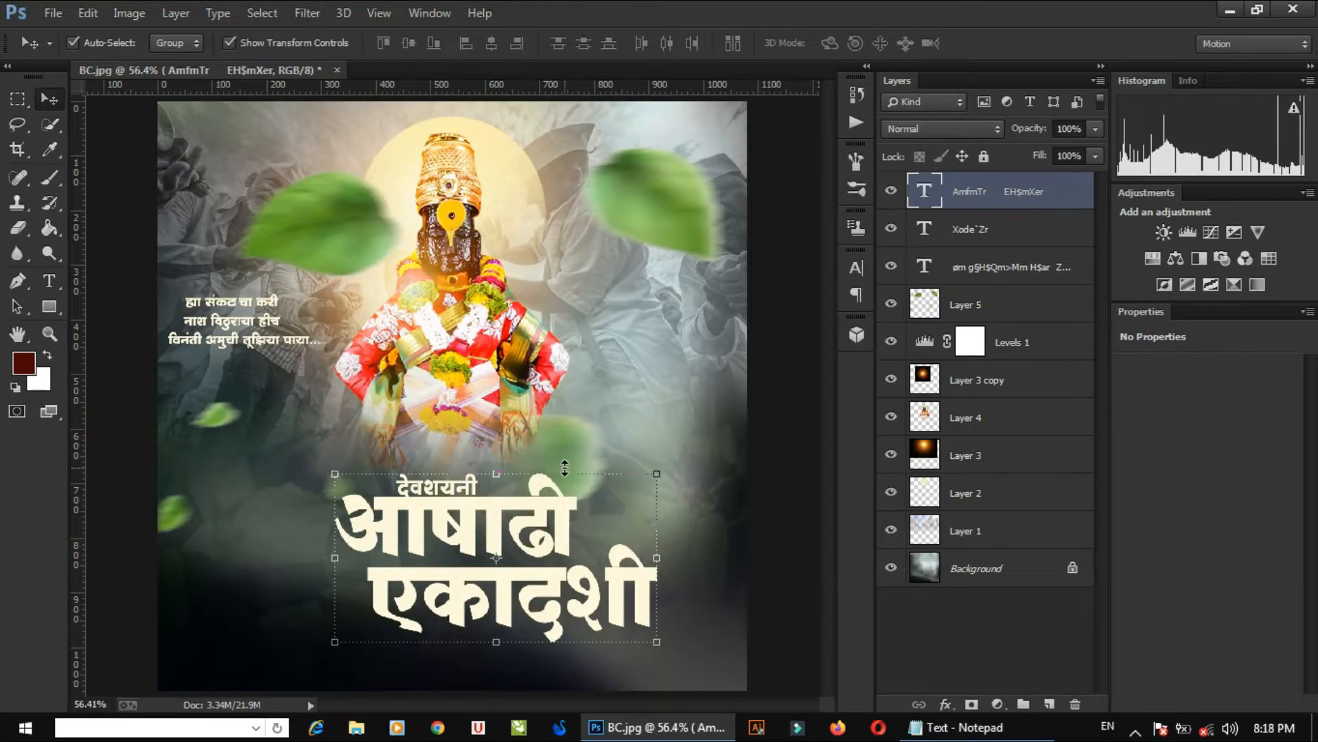
pyautogui.moveTo(664, 626)
pyautogui.mouseDown()
pyautogui.moveTo(659, 639)
pyautogui.moveTo(637, 628)
pyautogui.mouseUp()
pyautogui.moveTo(568, 571); pyautogui.dragTo(568, 592)
pyautogui.press('Return')
# - Bring आषाढी एकादशी close to the small heading and shift देवशयनी slightly up so it clears the letters
pyautogui.click(784, 305)
pyautogui.scroll(-1, 495, 477)
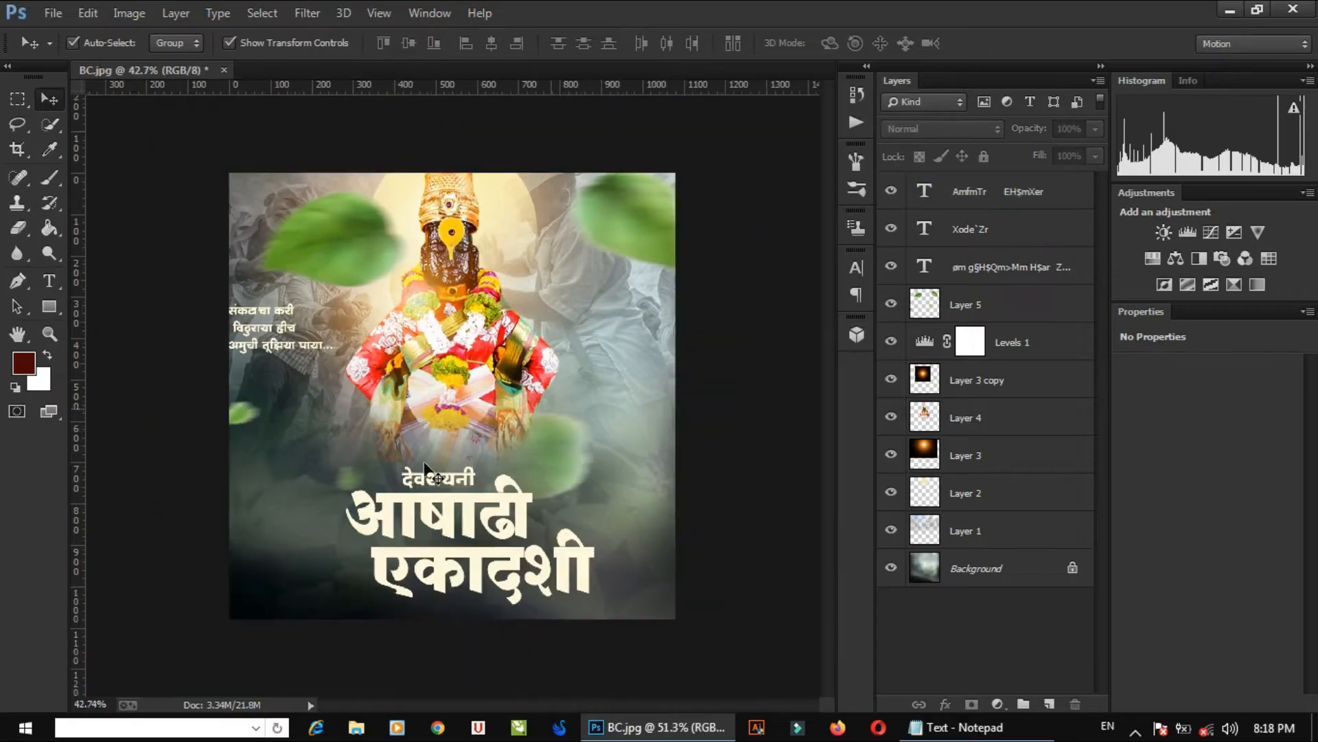
pyautogui.scroll(2, 496, 477)
pyautogui.moveTo(508, 482); pyautogui.dragTo(451, 427)
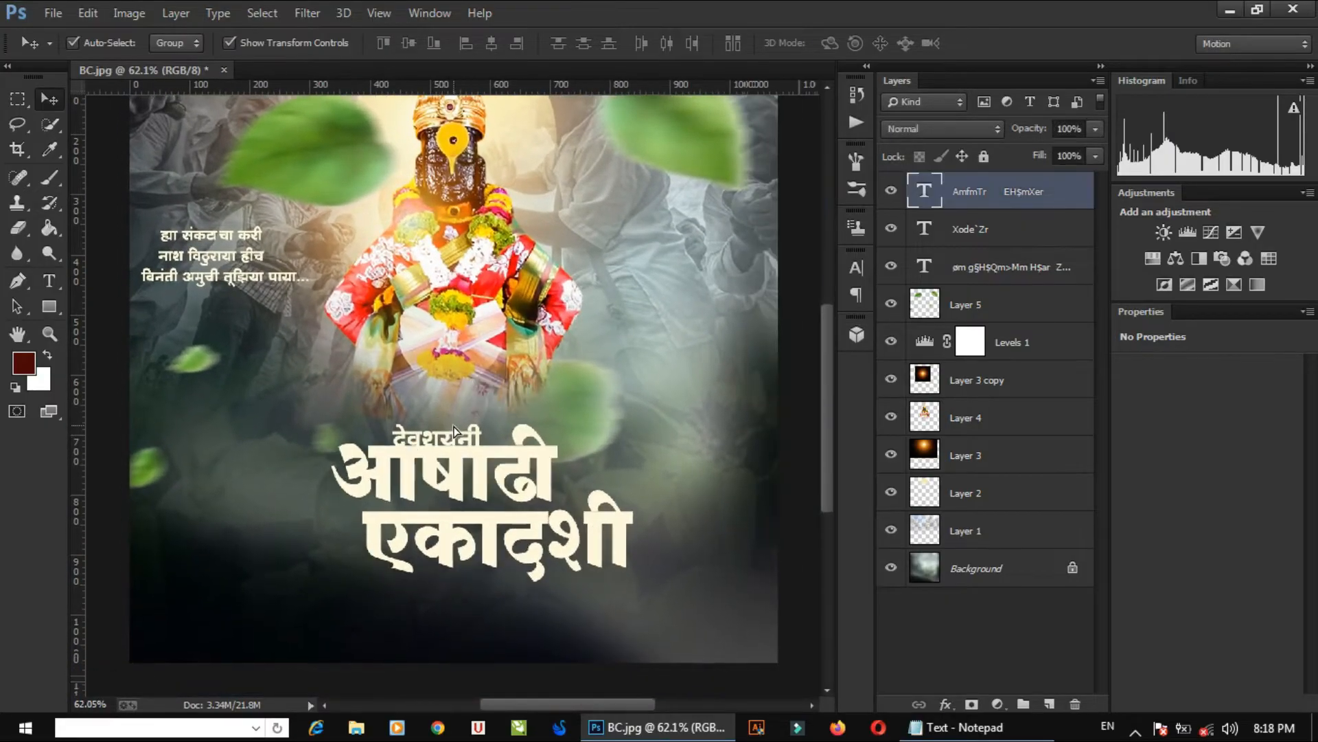
pyautogui.click(988, 236)
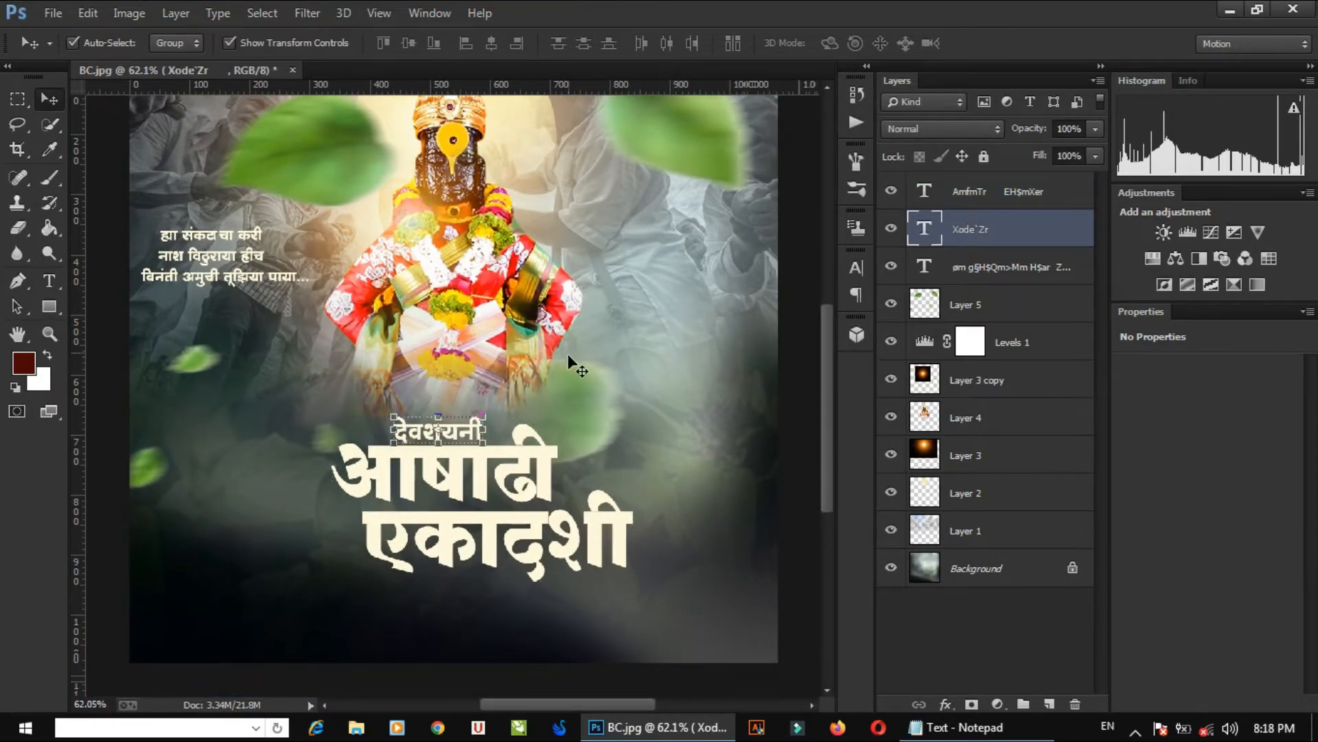
pyautogui.scroll(-1, 527, 392)
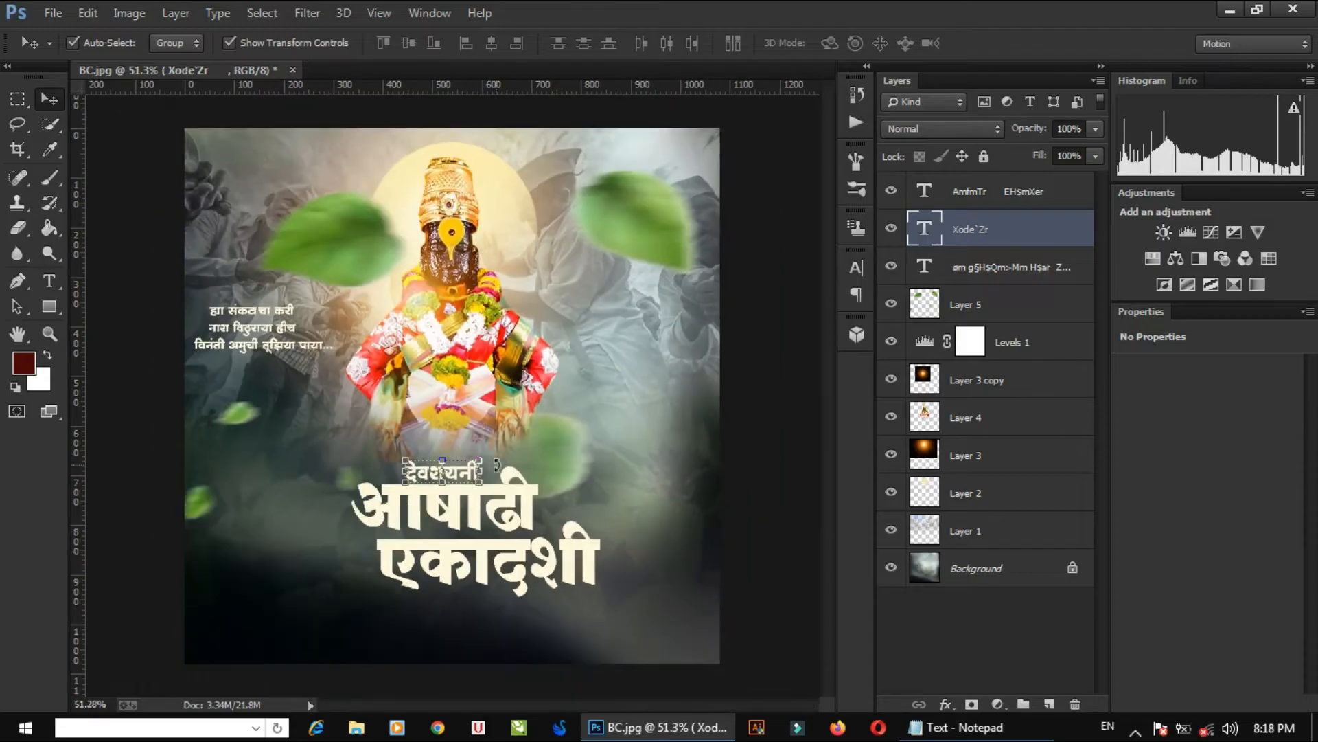
# - Open 3.png, copy its yellow and orange colour splashes onto the title area and stack them above the आषाढी एकादशी layer
pyautogui.hotkey('ctrl', 'o')
pyautogui.doubleClick(1088, 262)
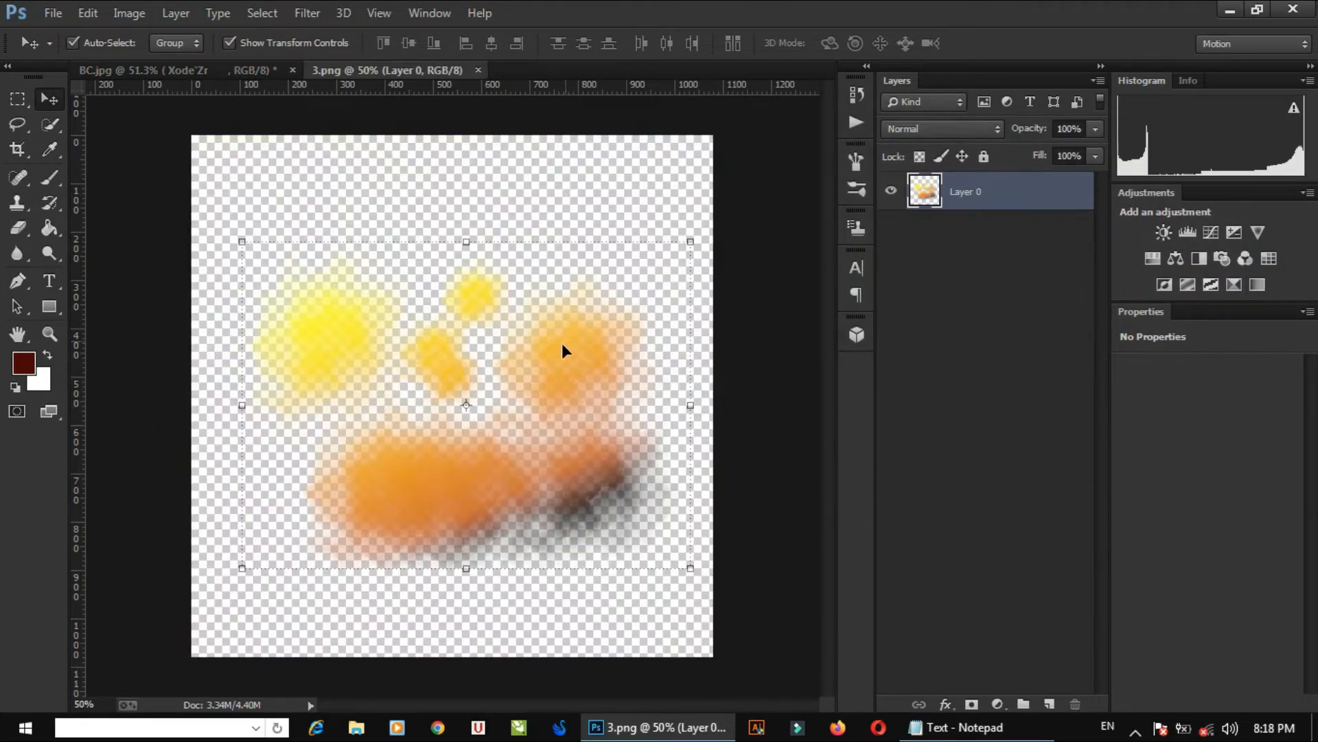
pyautogui.moveTo(562, 347)
pyautogui.mouseDown()
pyautogui.moveTo(215, 81)
pyautogui.moveTo(464, 427)
pyautogui.moveTo(480, 232)
pyautogui.mouseUp()
pyautogui.moveTo(437, 170); pyautogui.dragTo(459, 77)
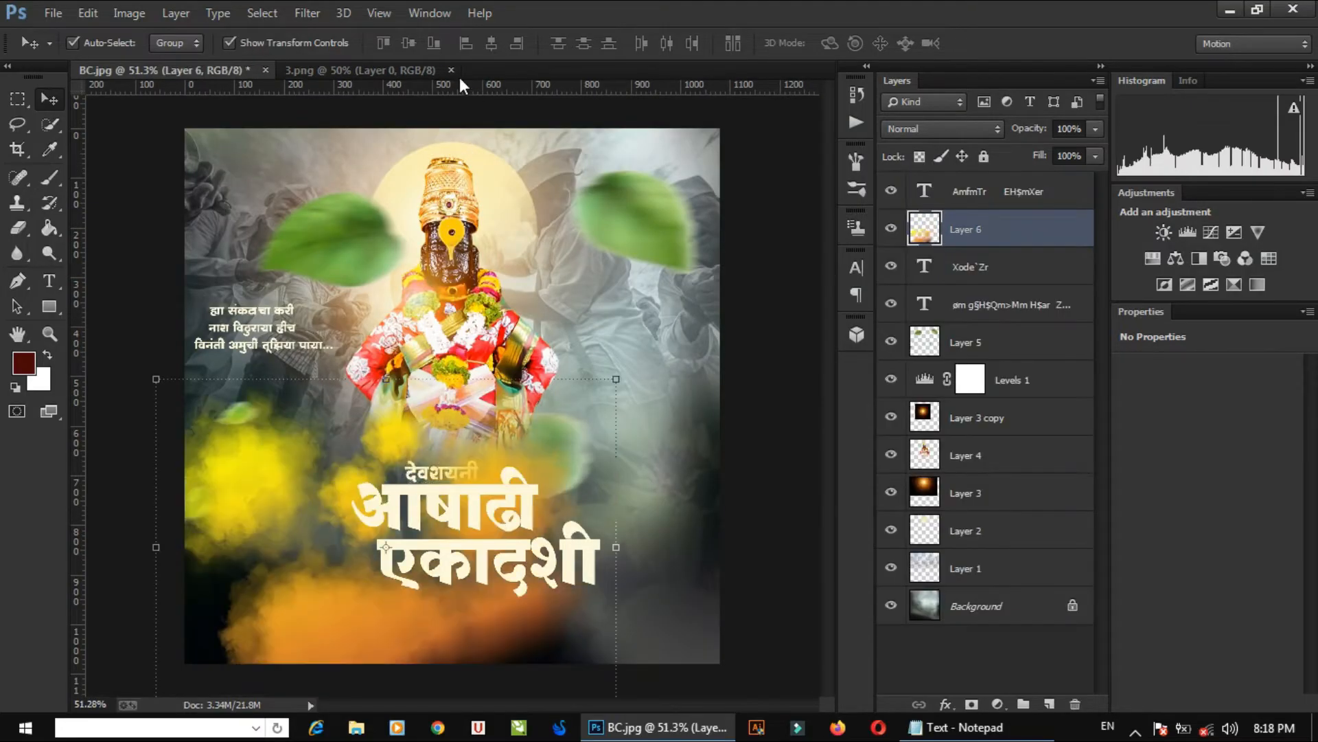
pyautogui.click(1000, 199)
pyautogui.moveTo(1036, 191); pyautogui.dragTo(1031, 254)
# - Convert the आषाढी एकादशी and देवशयनी text layers into one smart object, leaving the verse layer out
pyautogui.keyDown('shift'); pyautogui.click(1013, 275); pyautogui.keyUp('shift')
pyautogui.keyDown('shift'); pyautogui.click(1008, 304); pyautogui.keyUp('shift')
pyautogui.rightClick(1008, 304)
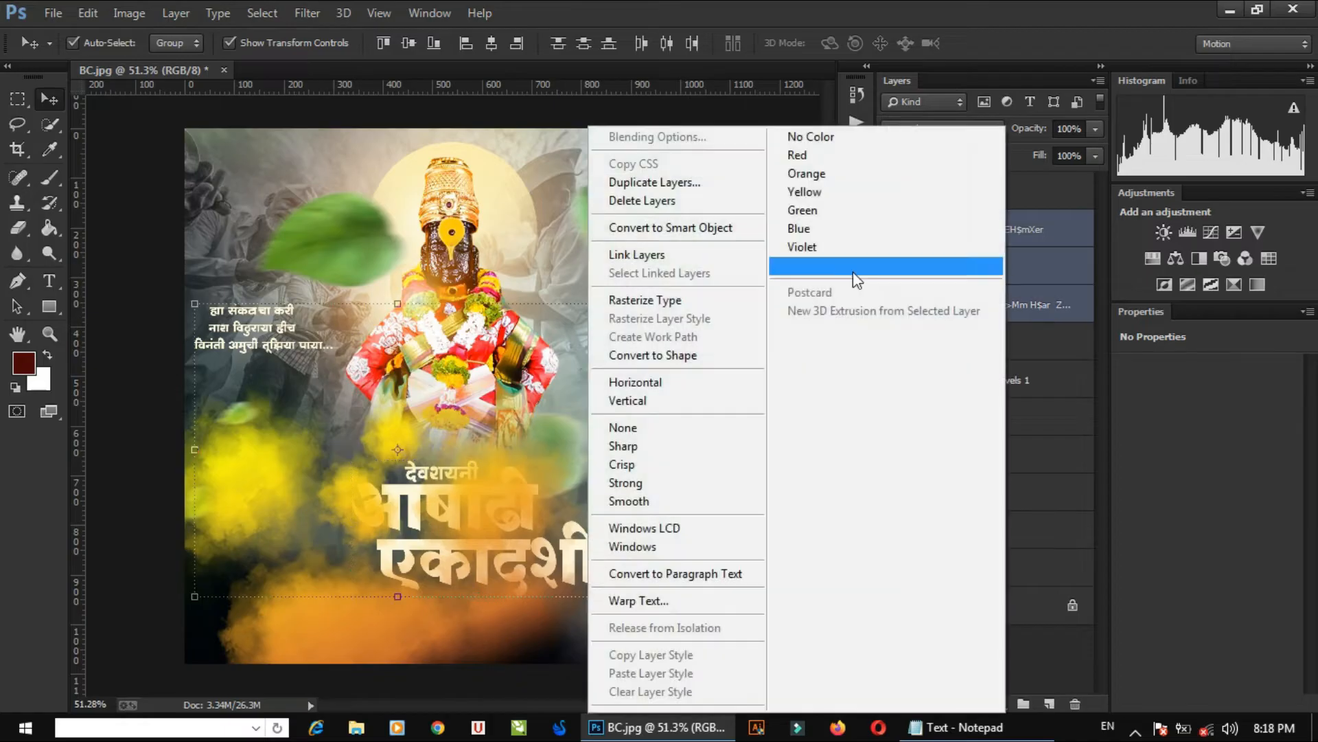
pyautogui.click(1041, 289)
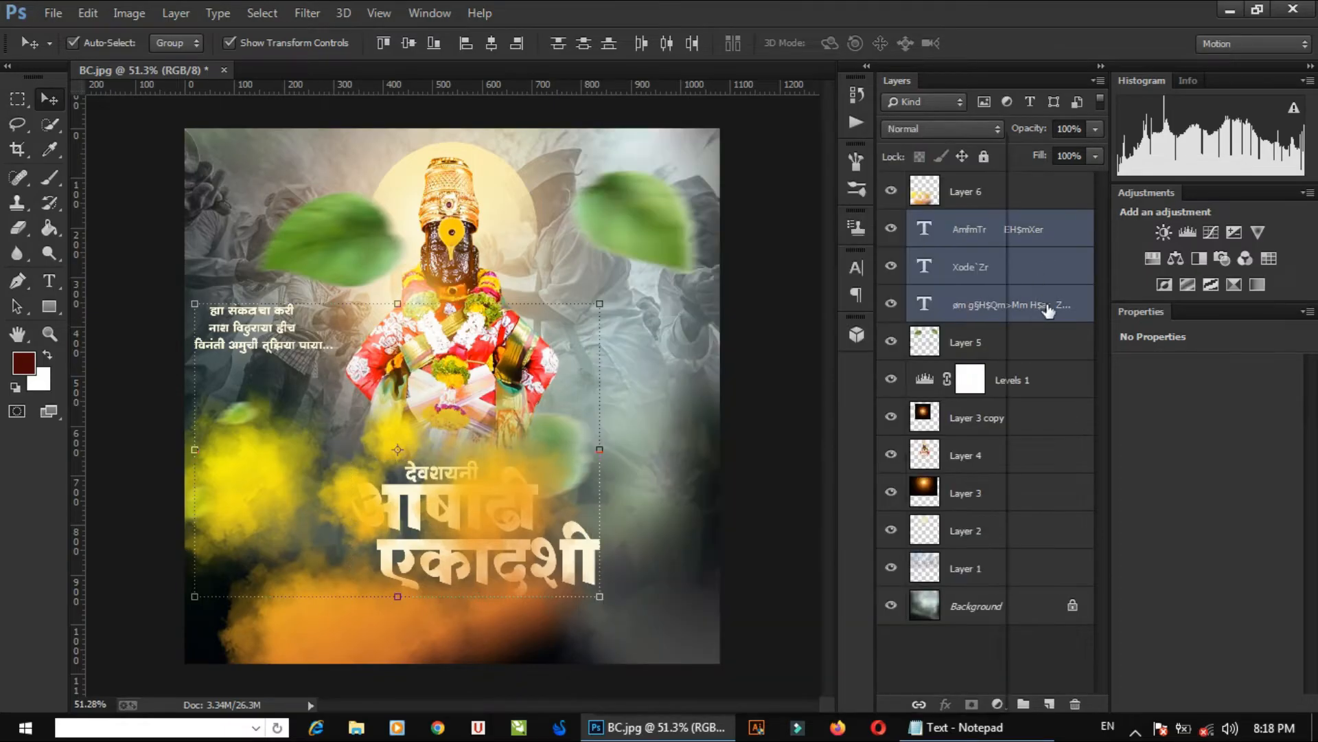
pyautogui.keyDown('ctrl'); pyautogui.click(1048, 310); pyautogui.keyUp('ctrl')
pyautogui.rightClick(1000, 265)
pyautogui.click(682, 230)
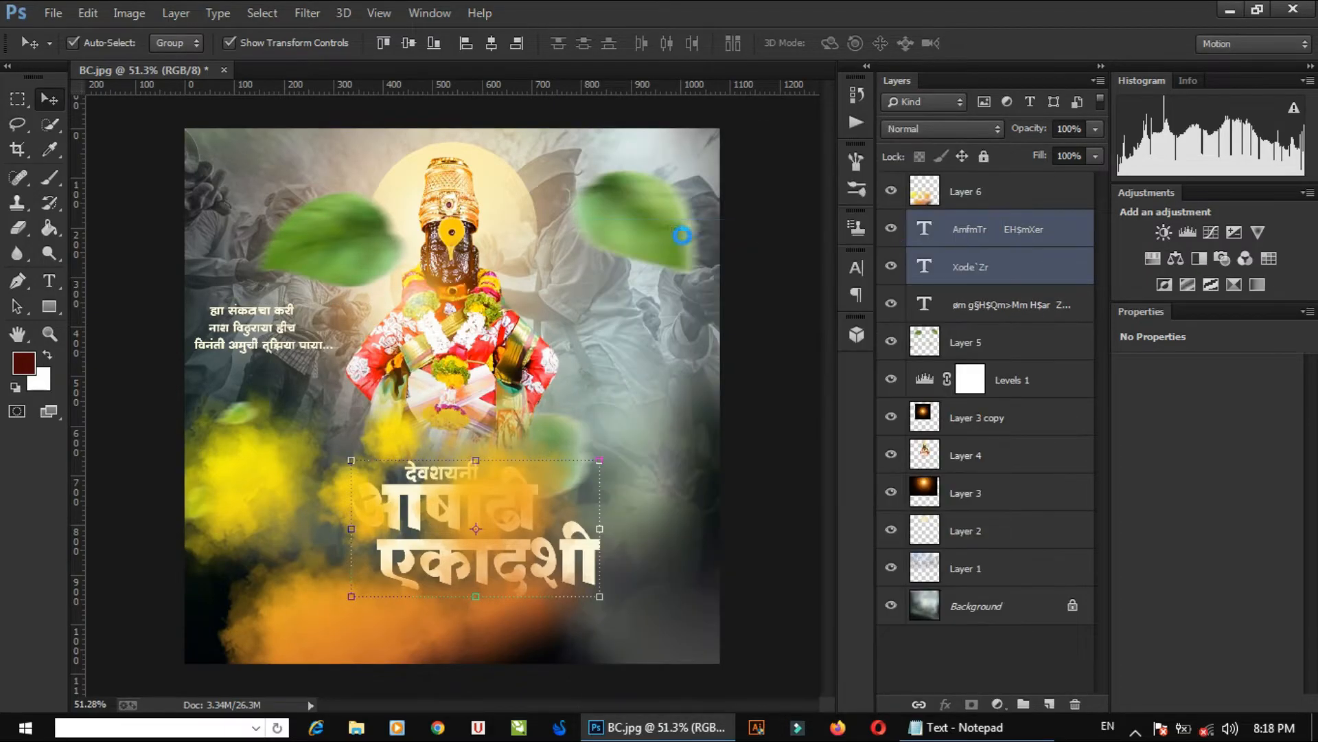
# - Clip the colour splash layer to the title smart object and shift it about 105 px right to spread its colours across the letters
pyautogui.rightClick(980, 192)
pyautogui.click(690, 354)
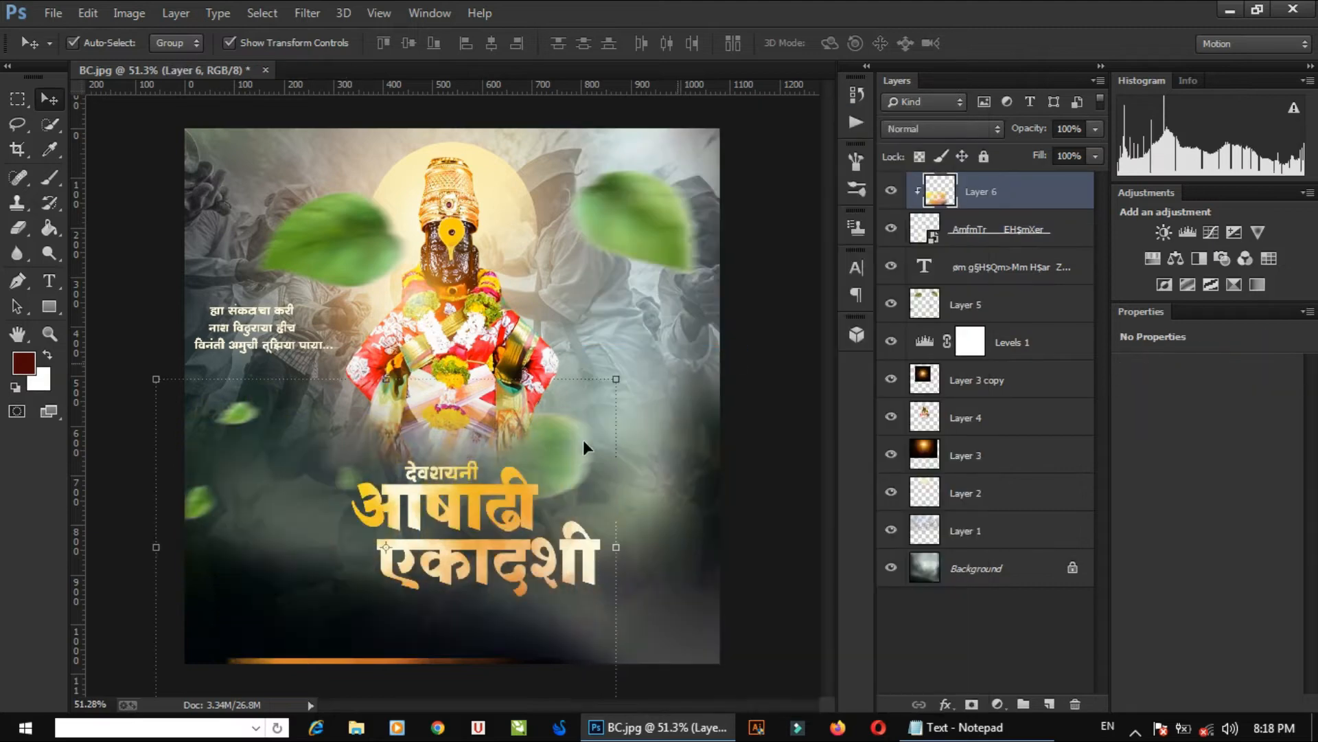
pyautogui.moveTo(652, 470); pyautogui.dragTo(596, 501)
pyautogui.click(489, 511)
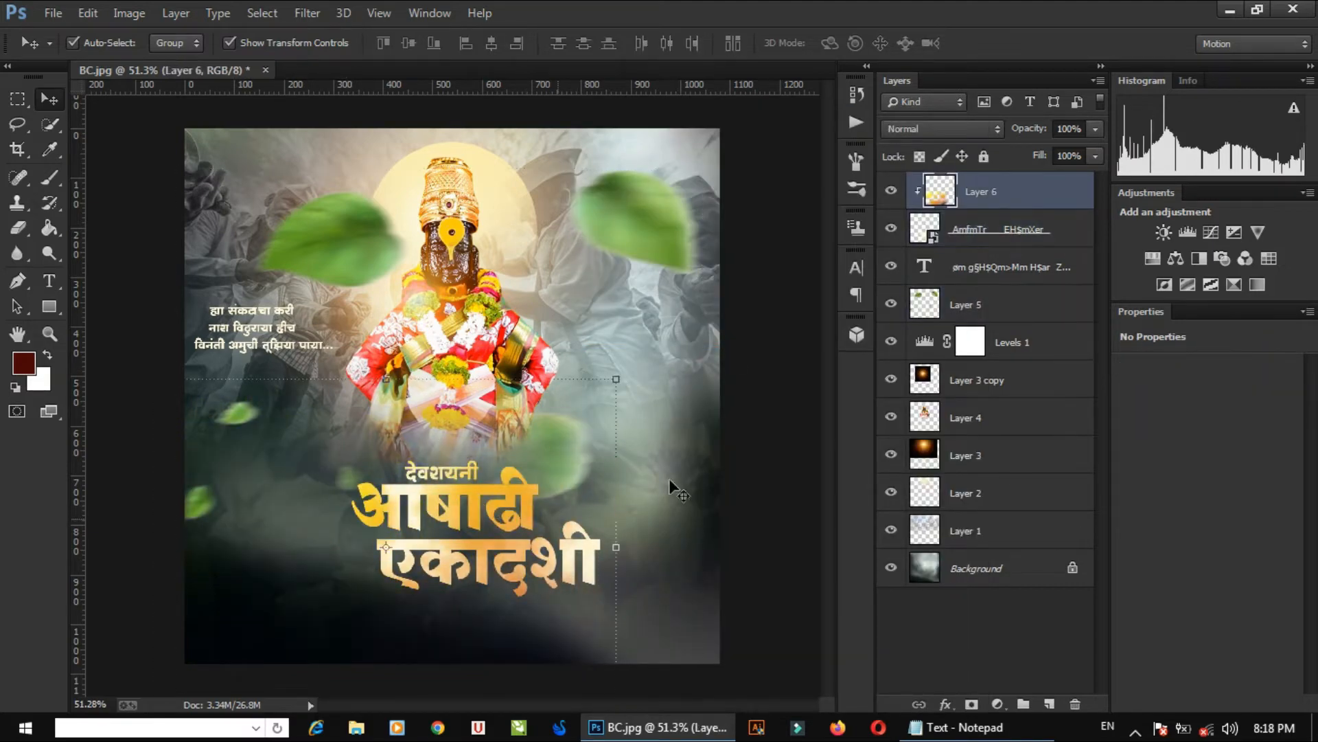
pyautogui.click(742, 347)
pyautogui.click(459, 504)
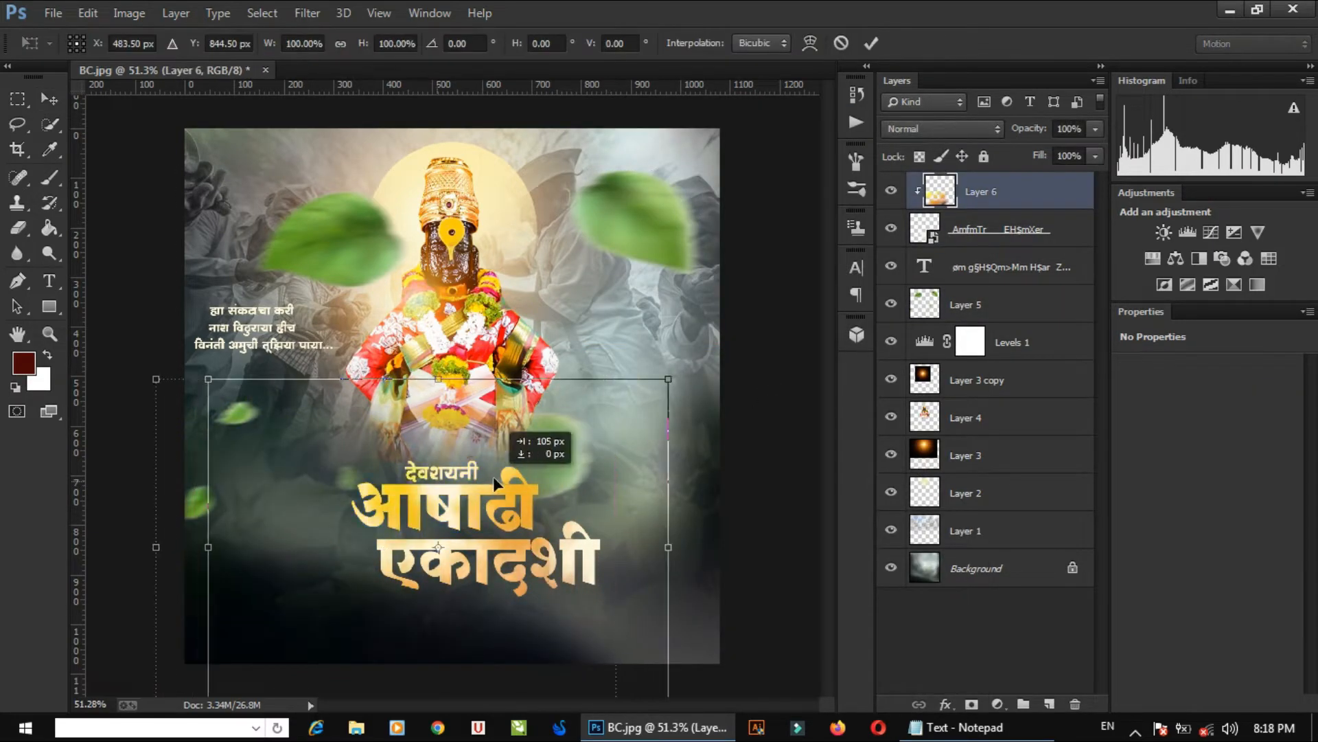
pyautogui.moveTo(455, 500); pyautogui.dragTo(471, 512)
pyautogui.hotkey('ctrl', 'z')
pyautogui.click(720, 341)
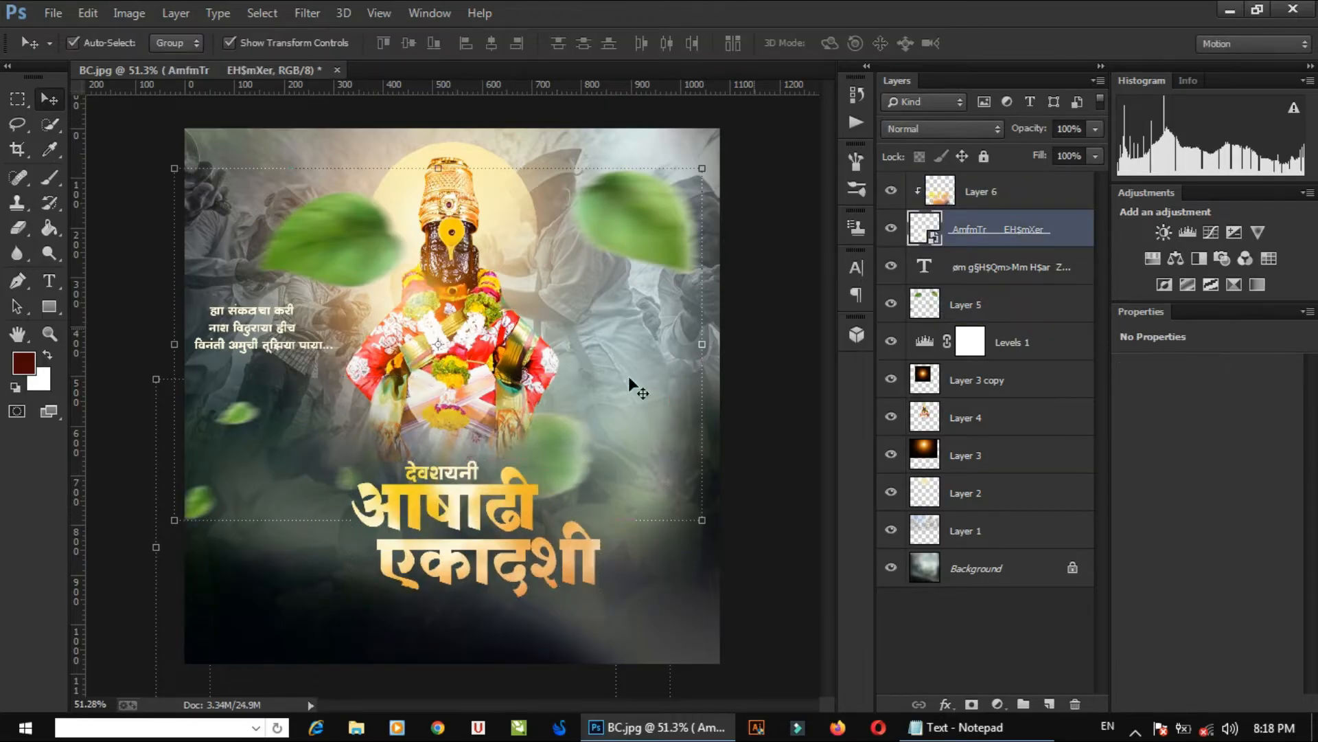
pyautogui.press('z')
pyautogui.click(458, 539)
pyautogui.click(459, 539)
pyautogui.moveTo(419, 344); pyautogui.dragTo(456, 503)
pyautogui.press('v')
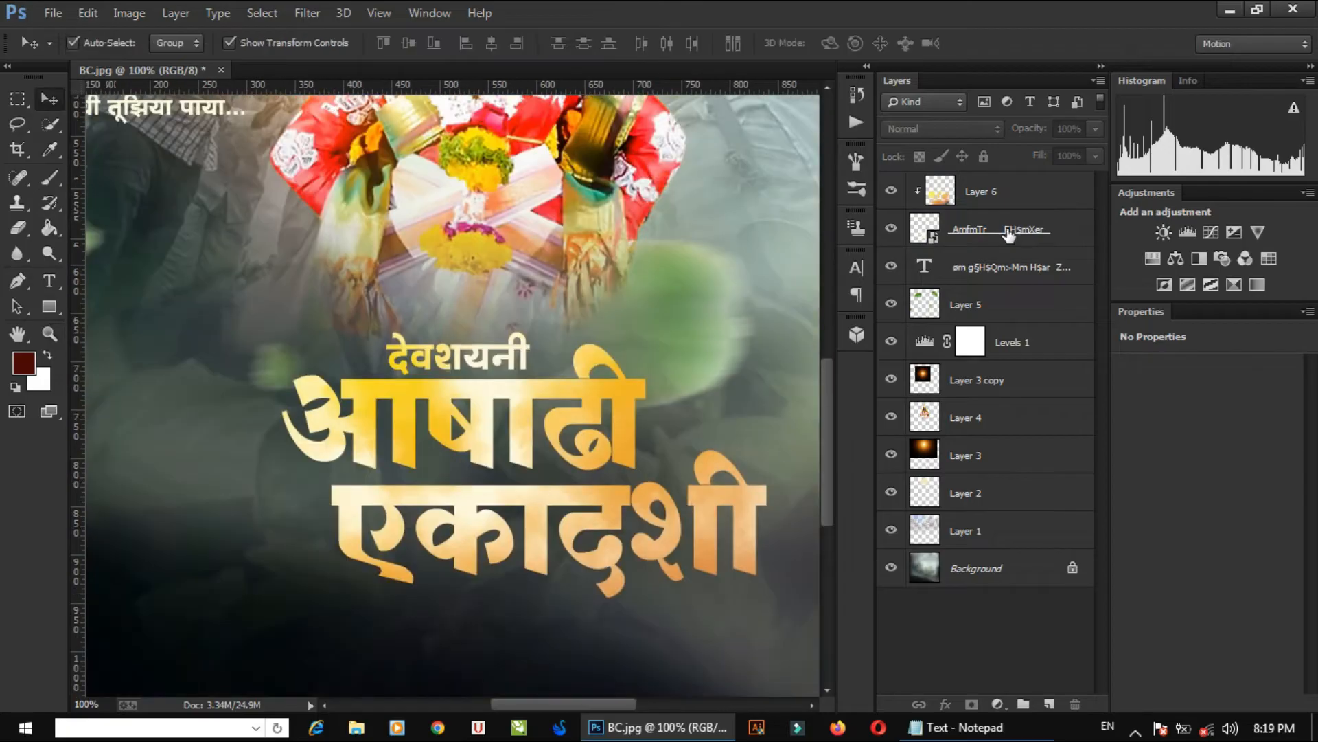
pyautogui.doubleClick(1065, 239)
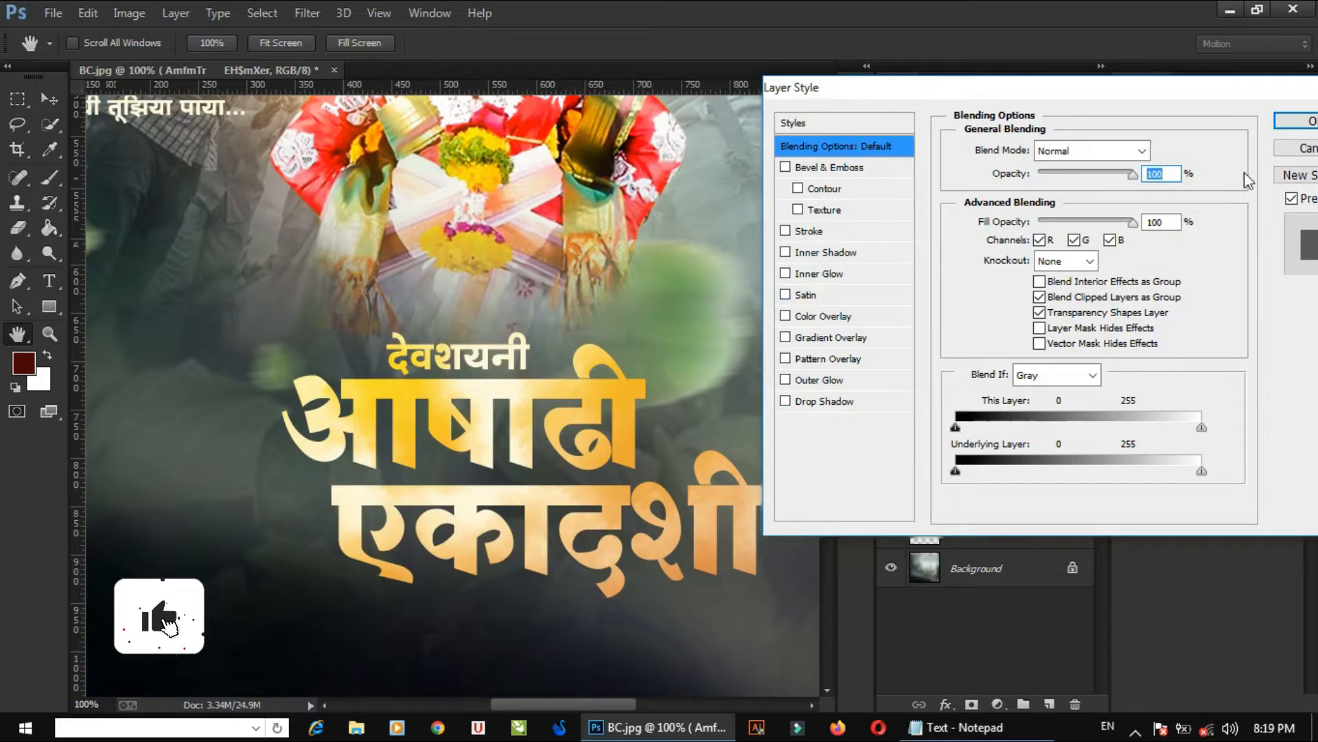
pyautogui.press('Escape')
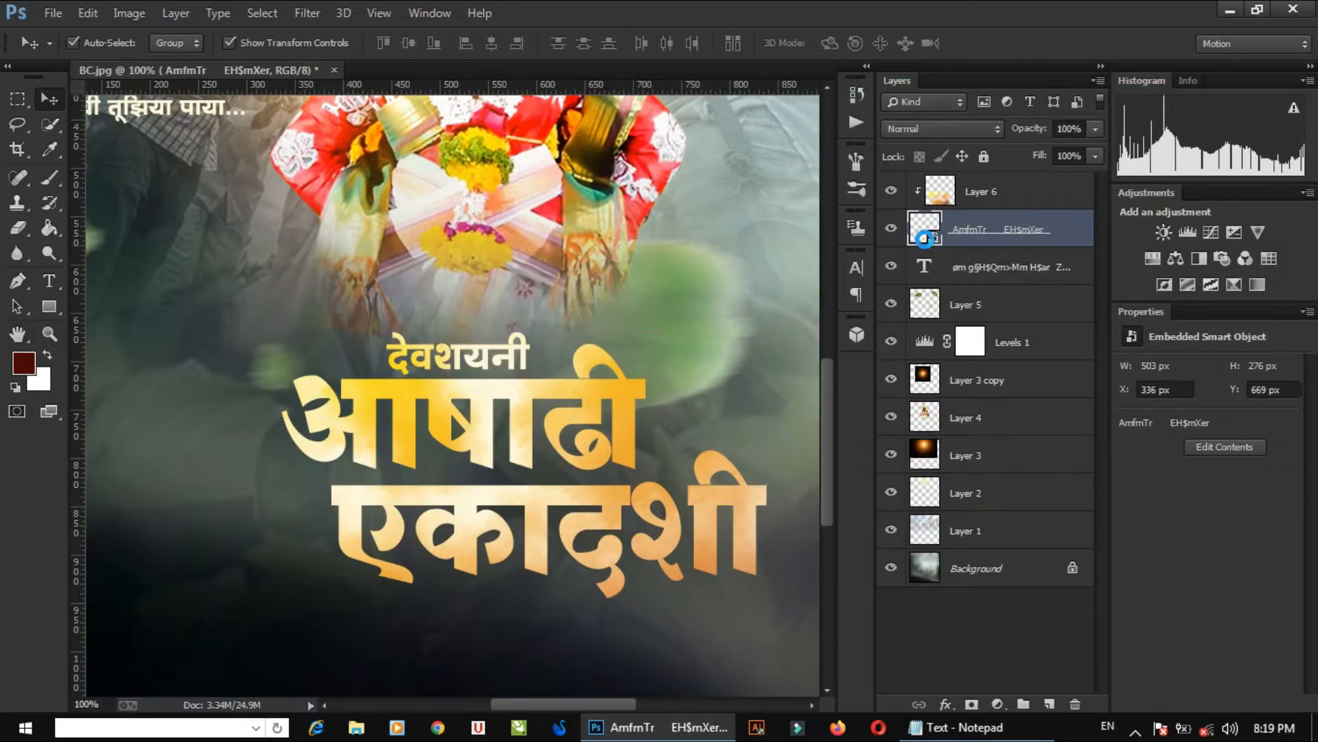
# - In the title smart object, give आषाढी एकादशी a Bevel & Emboss with Emboss style and 13 px soften, then save and close it
pyautogui.doubleClick(924, 237)
pyautogui.click(891, 184)
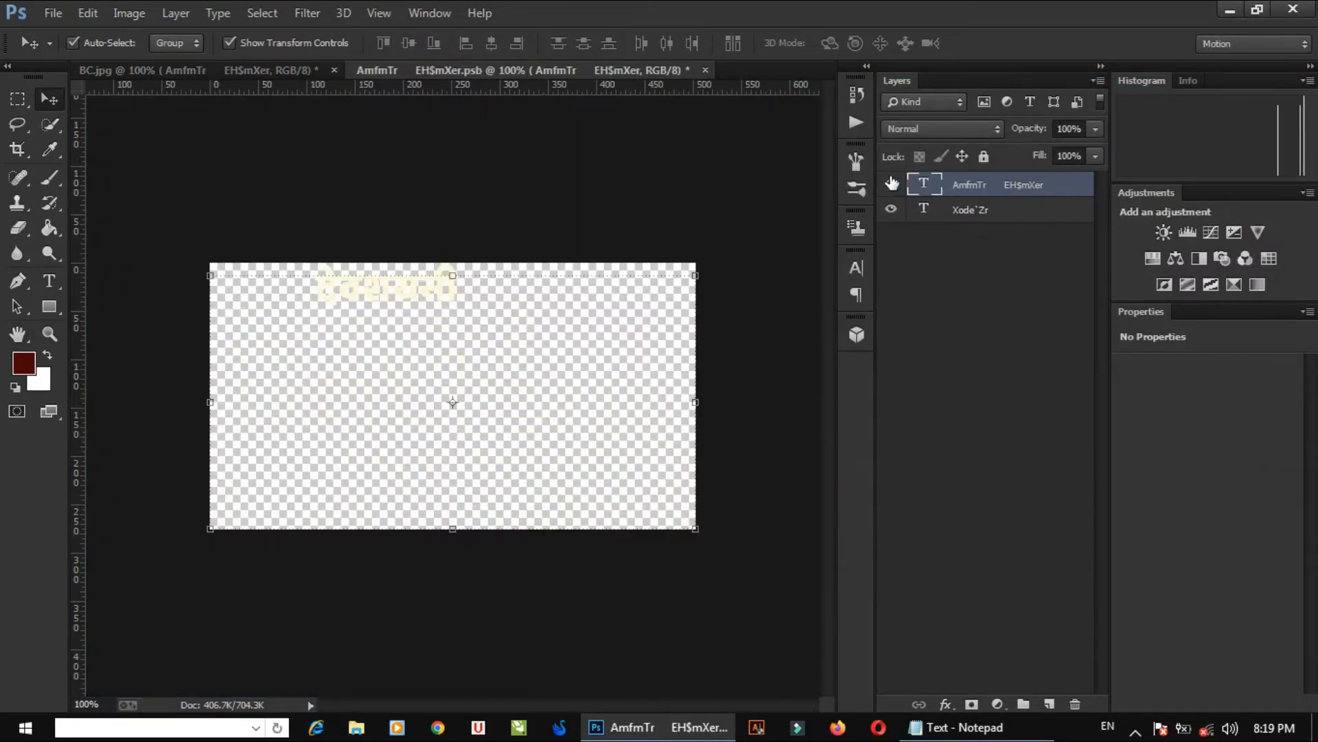
pyautogui.click(890, 184)
pyautogui.doubleClick(1066, 184)
pyautogui.click(850, 170)
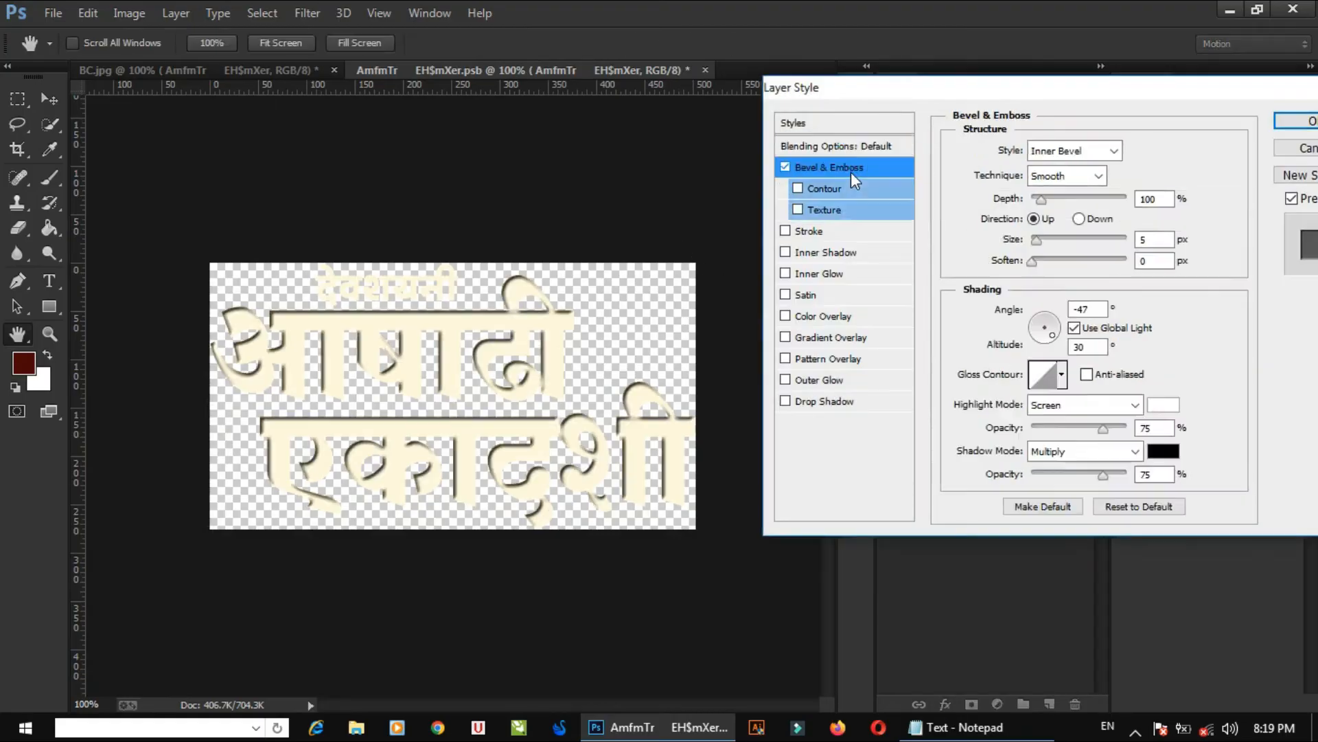
pyautogui.click(1074, 150)
pyautogui.click(1072, 192)
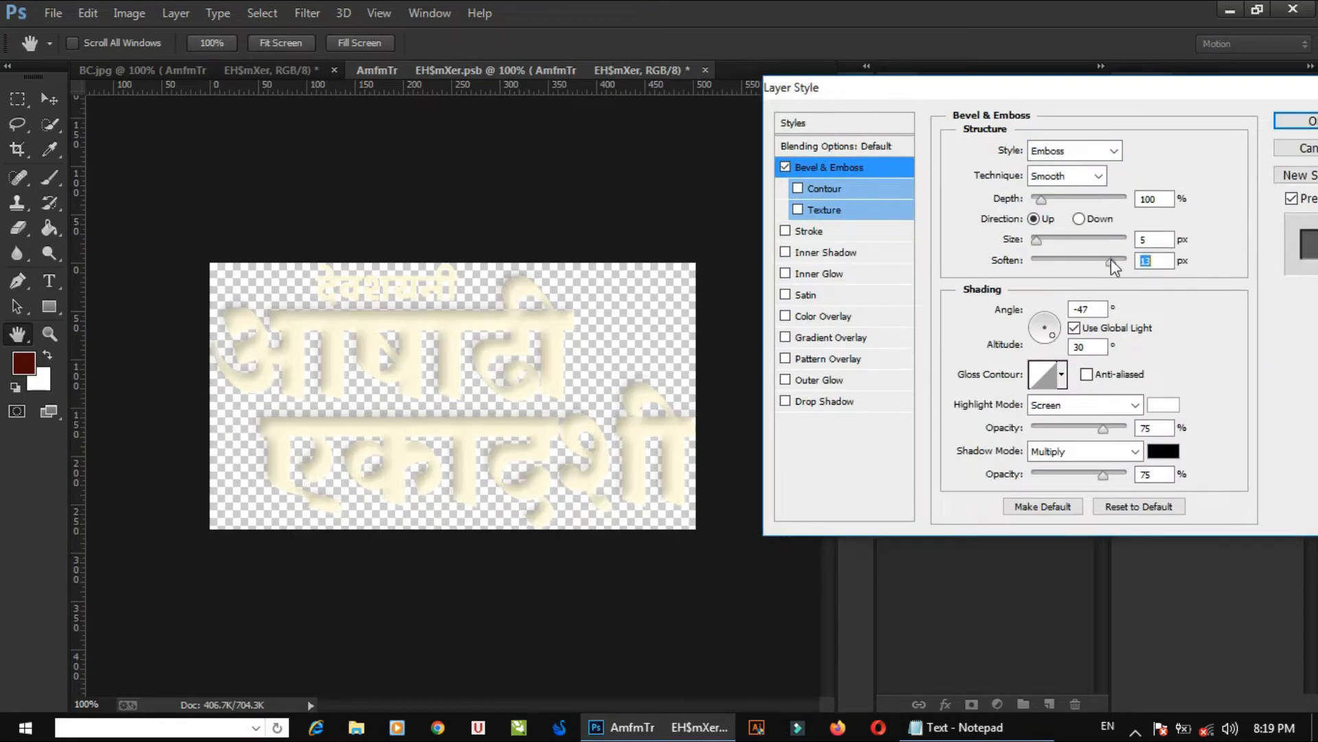
pyautogui.click(1292, 121)
pyautogui.click(705, 69)
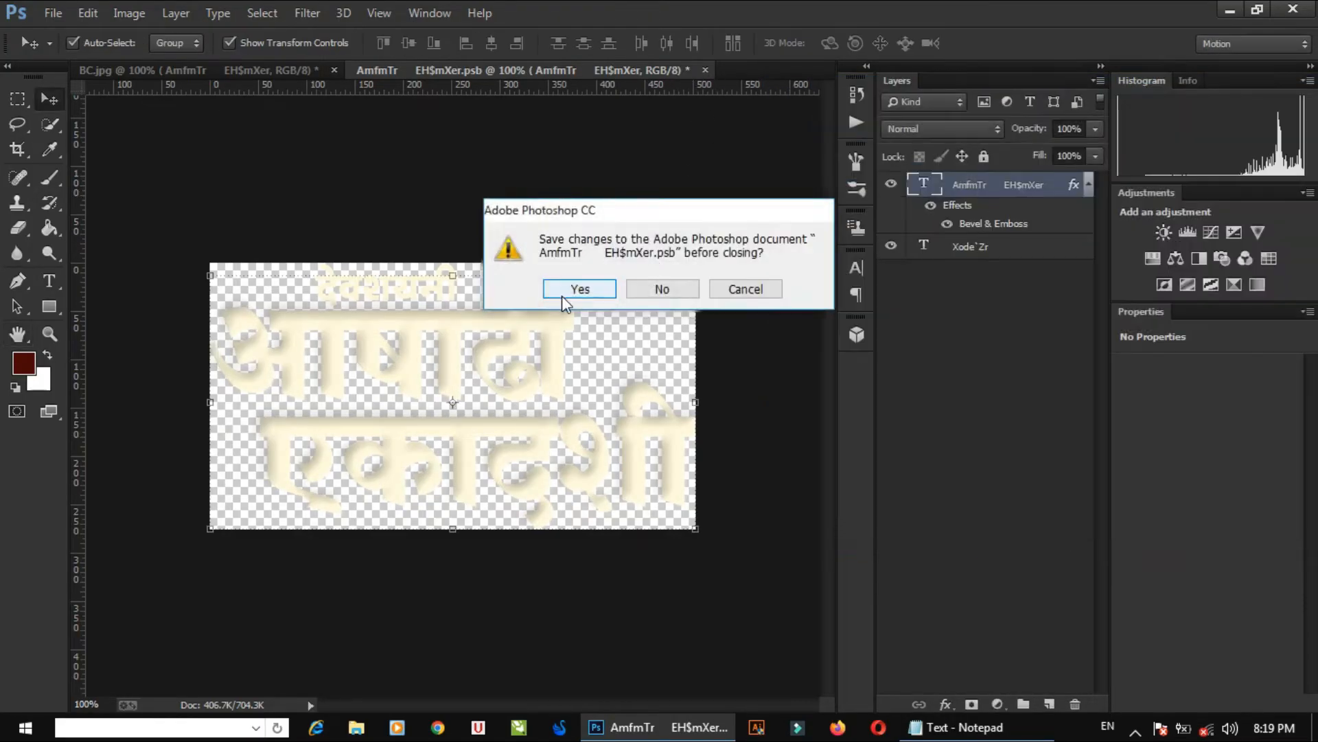
pyautogui.click(562, 294)
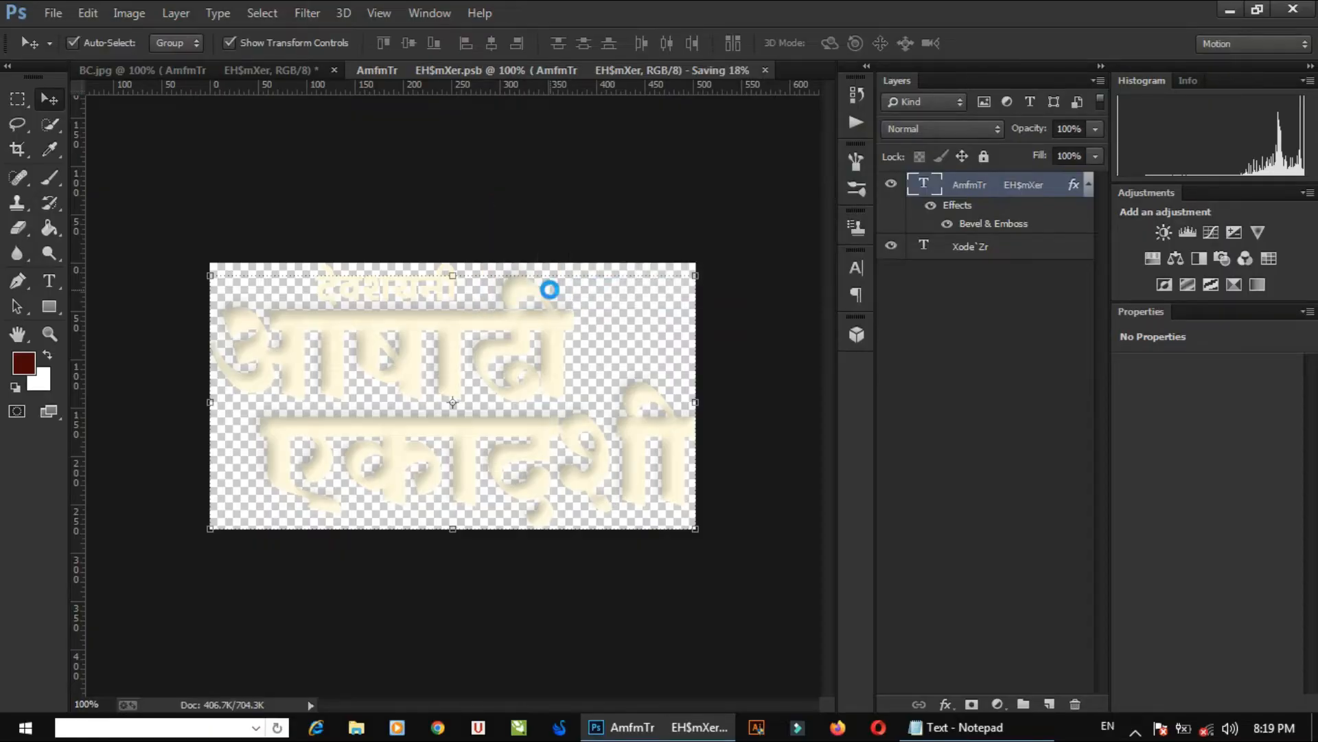
# - Examine the embossed आषाढी एकादशी lettering up close and against the whole banner
pyautogui.scroll(-2, 513, 368)
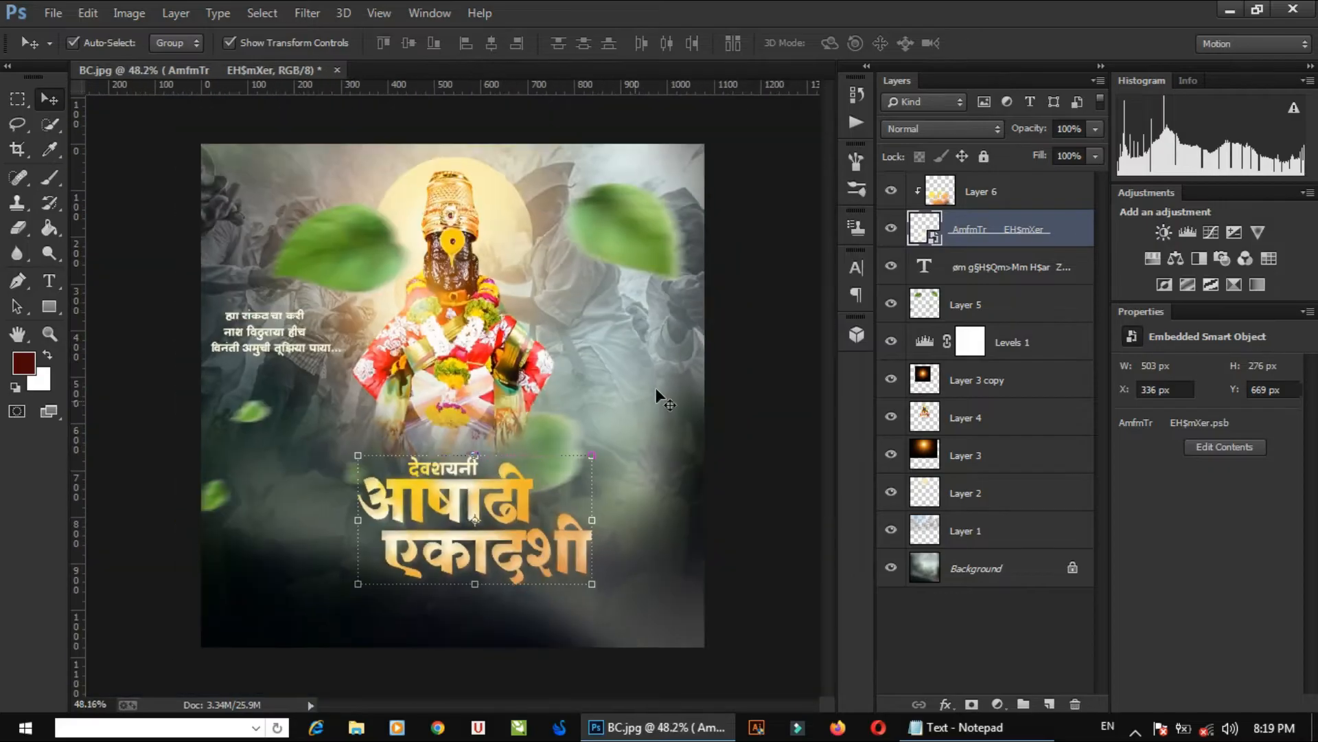
pyautogui.click(772, 349)
pyautogui.press('z')
pyautogui.click(472, 555)
pyautogui.click(460, 396)
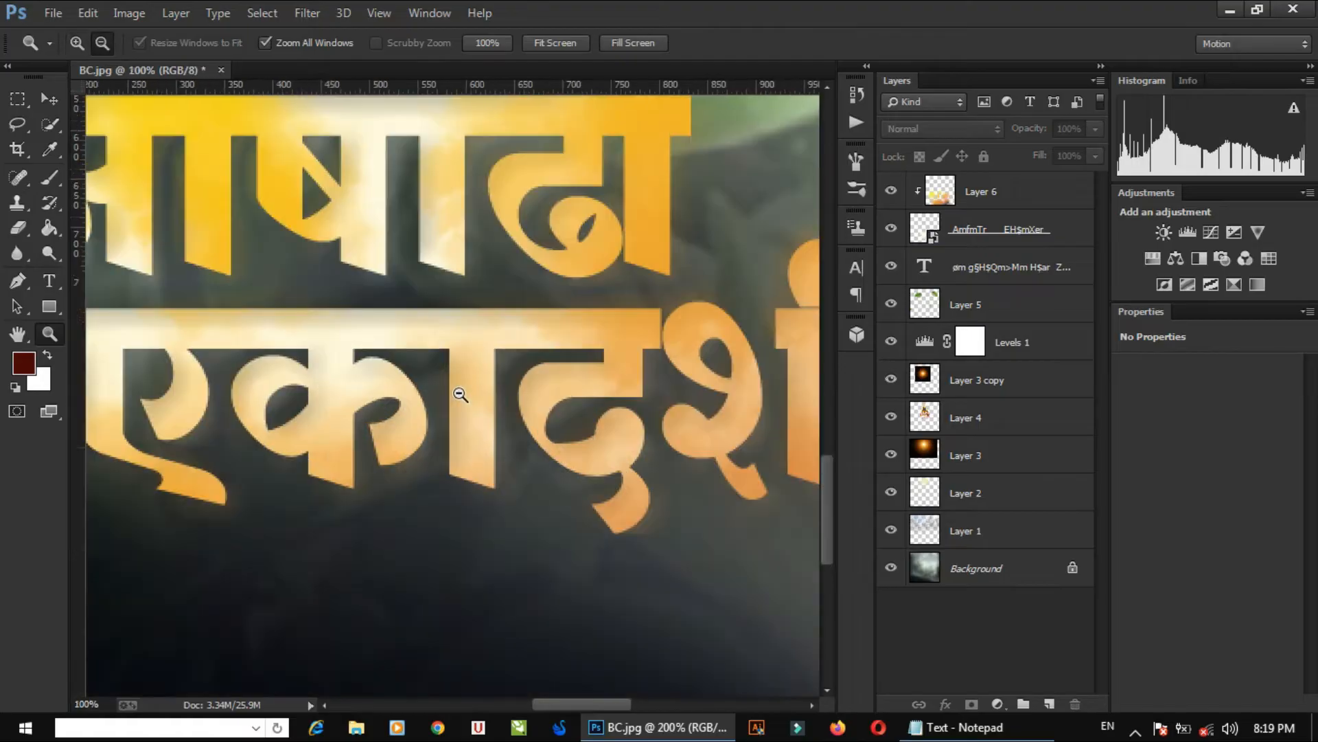
pyautogui.keyDown('alt'); pyautogui.click(459, 394); pyautogui.keyUp('alt')
pyautogui.keyDown('alt'); pyautogui.click(459, 394); pyautogui.keyUp('alt')
pyautogui.press('v')
pyautogui.scroll(-2, 448, 368)
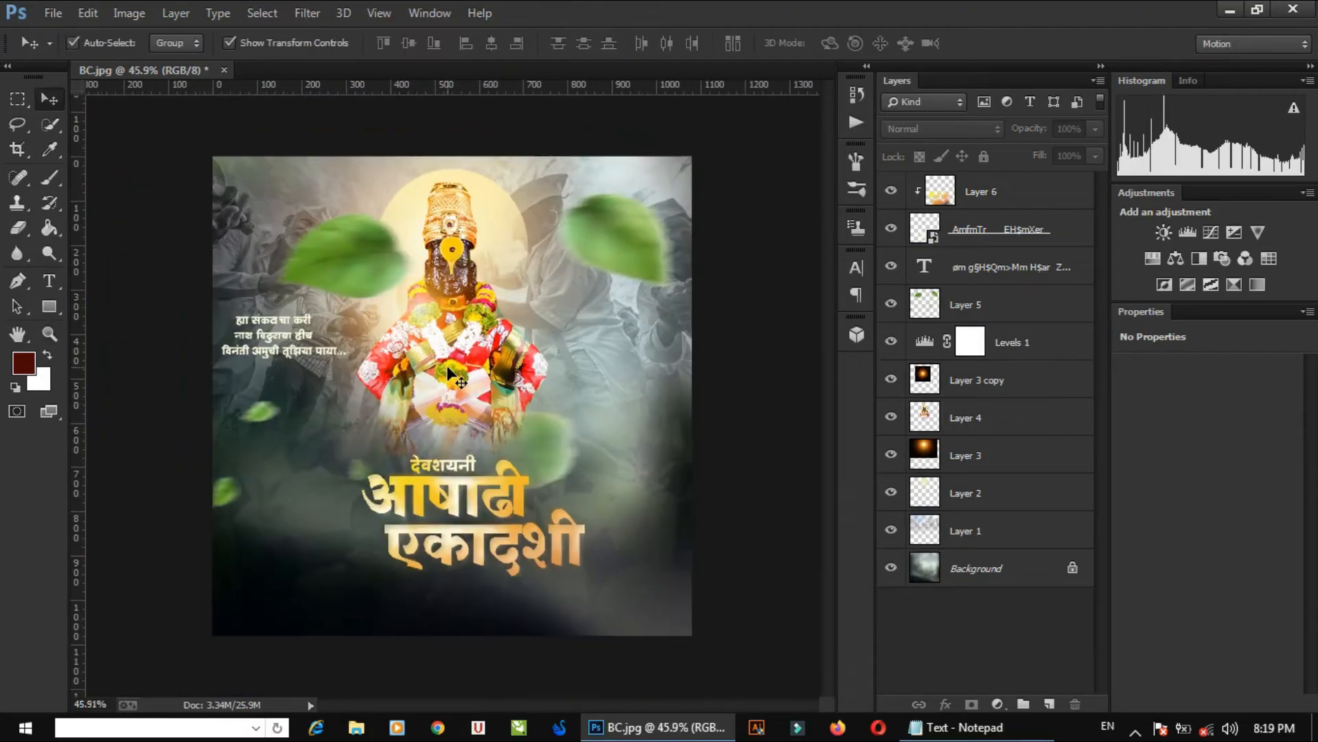
# - Bring the leaf image from 2.png into the banner as the topmost layer and close the source file
pyautogui.scroll(1, 448, 371)
pyautogui.scroll(2, 453, 381)
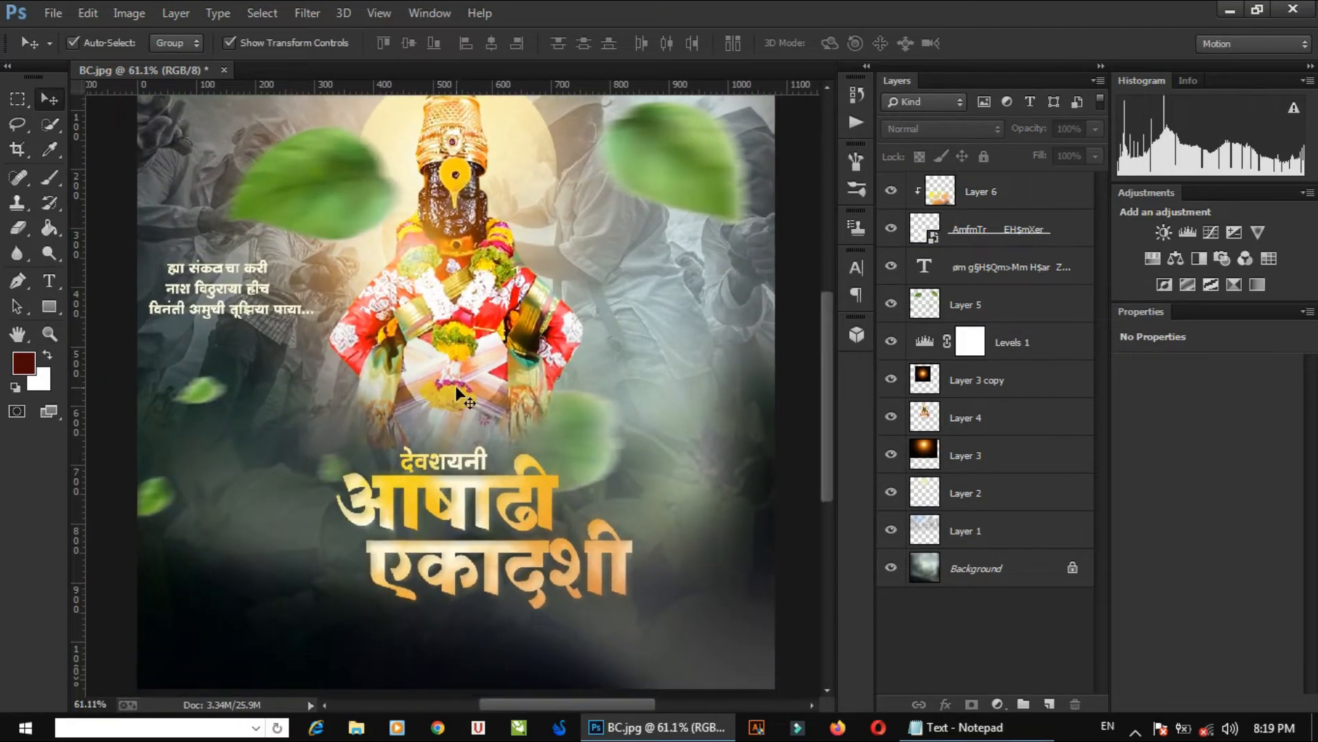
pyautogui.hotkey('ctrl', 'o')
pyautogui.click(954, 282)
pyautogui.doubleClick(956, 281)
pyautogui.moveTo(375, 299); pyautogui.dragTo(625, 313)
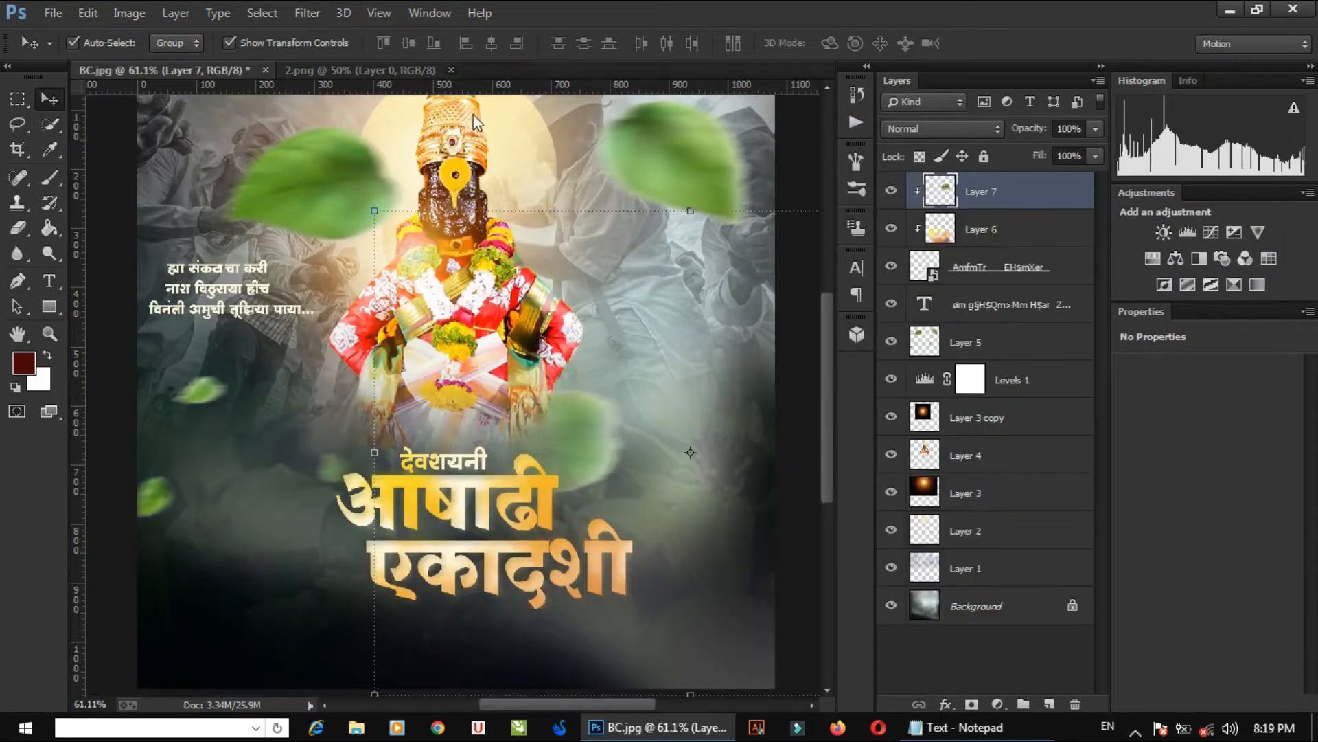
pyautogui.click(452, 70)
# - Release the new leaf layer from its clipping mask, scale it down and place it above the right end of the आषाढी lettering
pyautogui.scroll(-2, 643, 283)
pyautogui.rightClick(1017, 186)
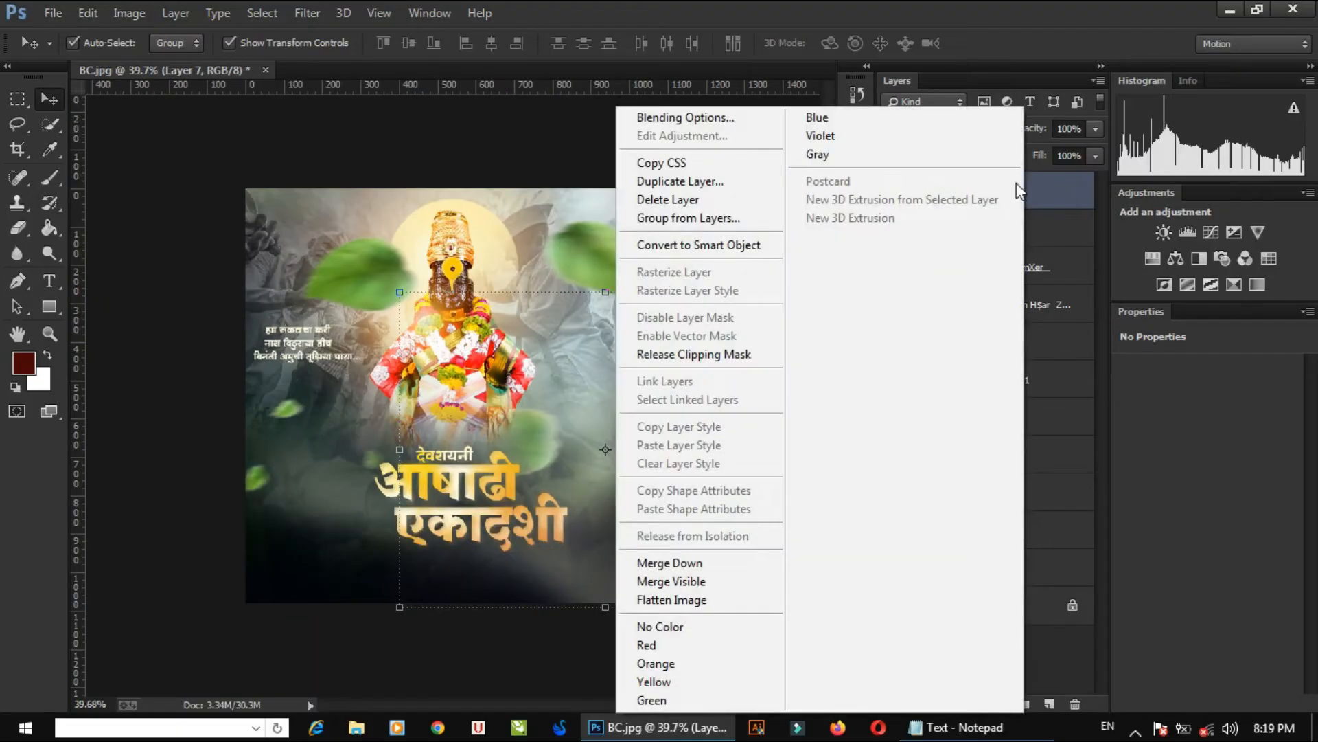
pyautogui.click(725, 351)
pyautogui.moveTo(492, 395); pyautogui.dragTo(575, 397)
pyautogui.moveTo(414, 329); pyautogui.dragTo(503, 411)
pyautogui.press('Return')
pyautogui.click(645, 343)
pyautogui.press('z')
pyautogui.click(539, 447)
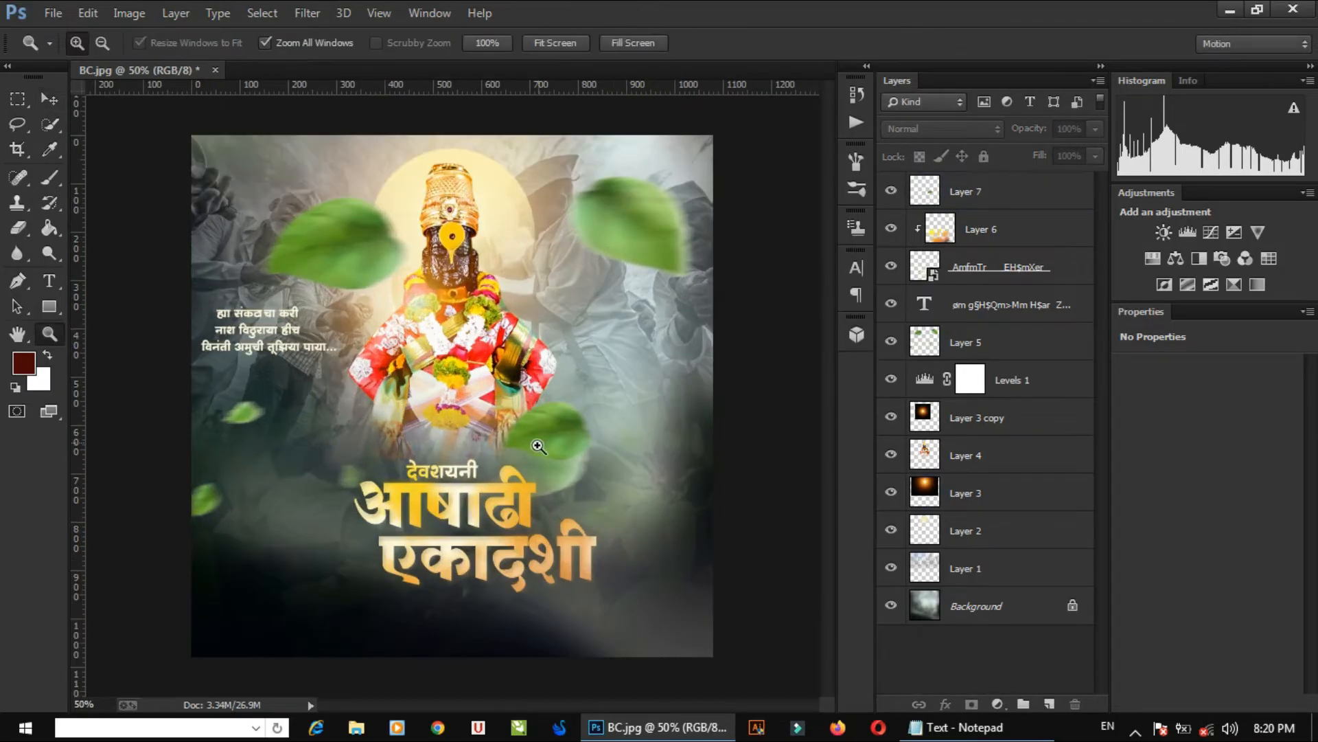
# - Bring the yellow strip from 6.png into the lower part of the banner and close the source file
pyautogui.press('v')
pyautogui.scroll(2, 479, 407)
pyautogui.moveTo(476, 453); pyautogui.dragTo(482, 426)
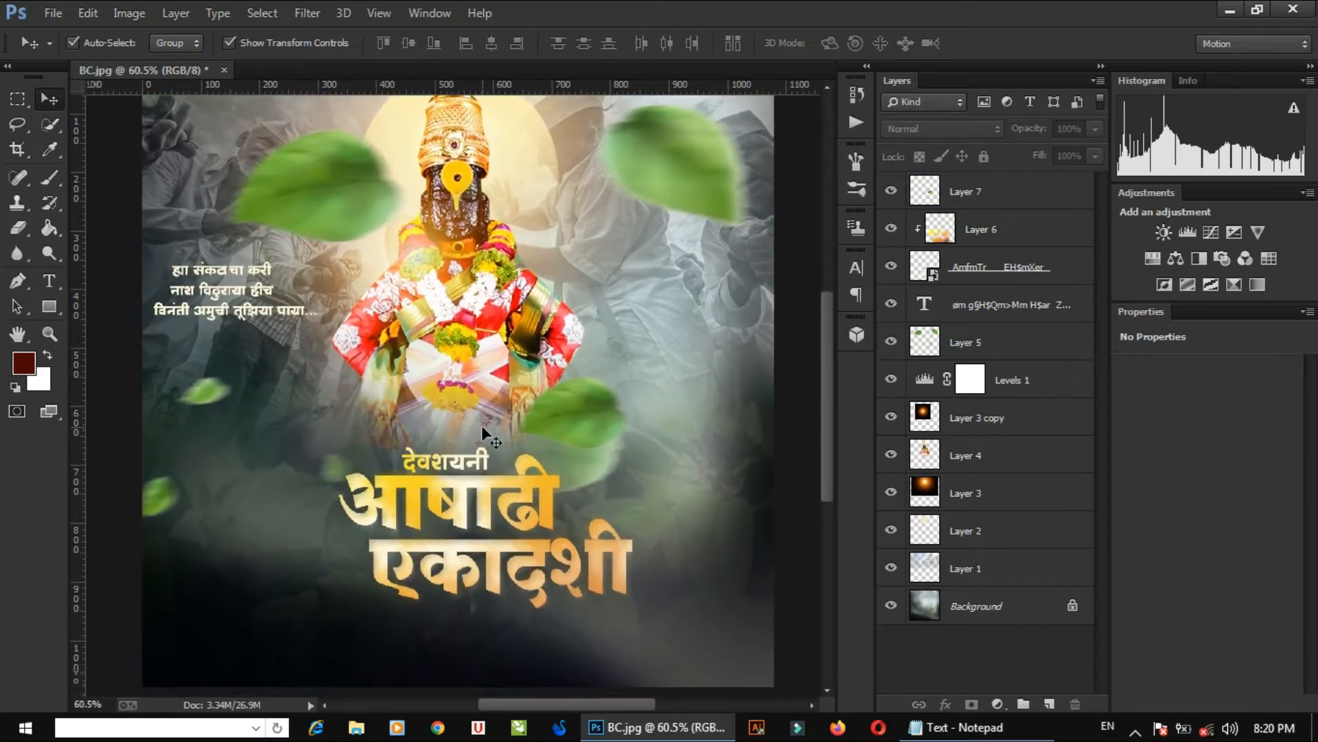
pyautogui.moveTo(483, 488); pyautogui.dragTo(498, 451)
pyautogui.hotkey('ctrl', 'o')
pyautogui.doubleClick(876, 391)
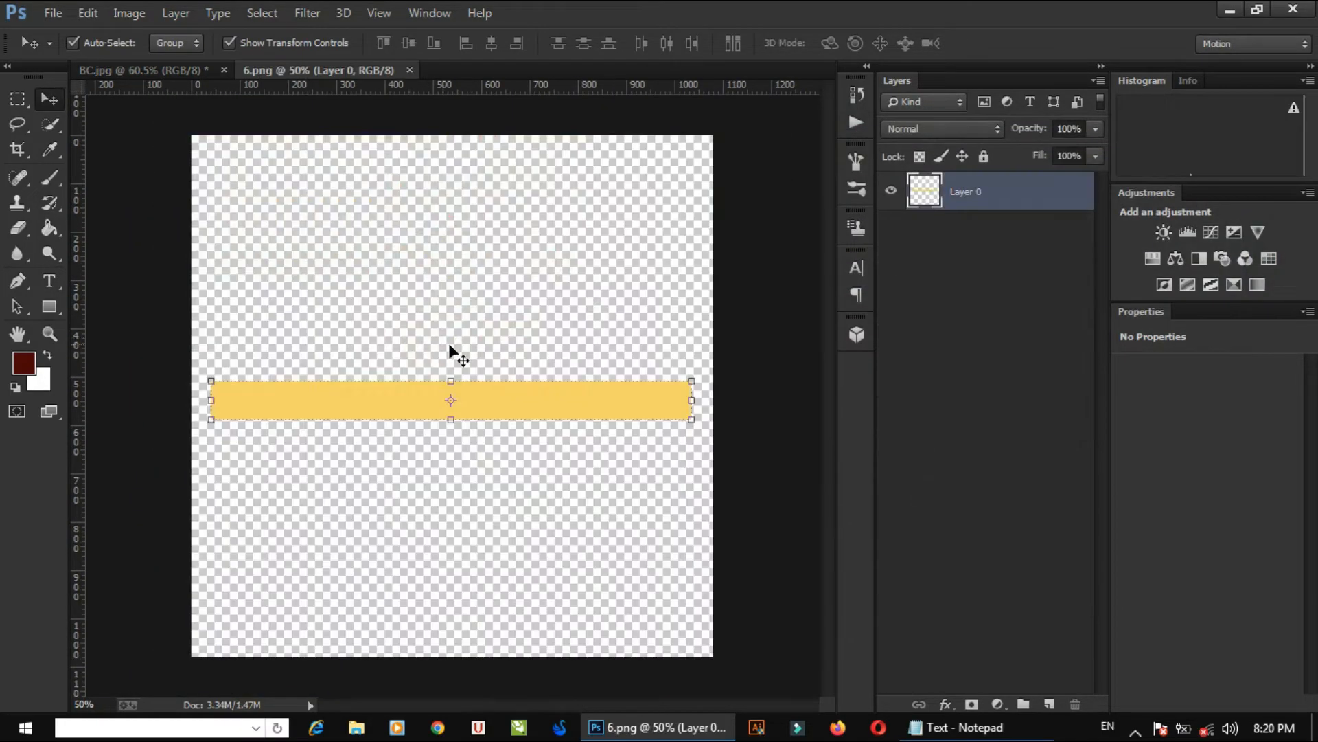
pyautogui.moveTo(456, 354); pyautogui.dragTo(644, 510)
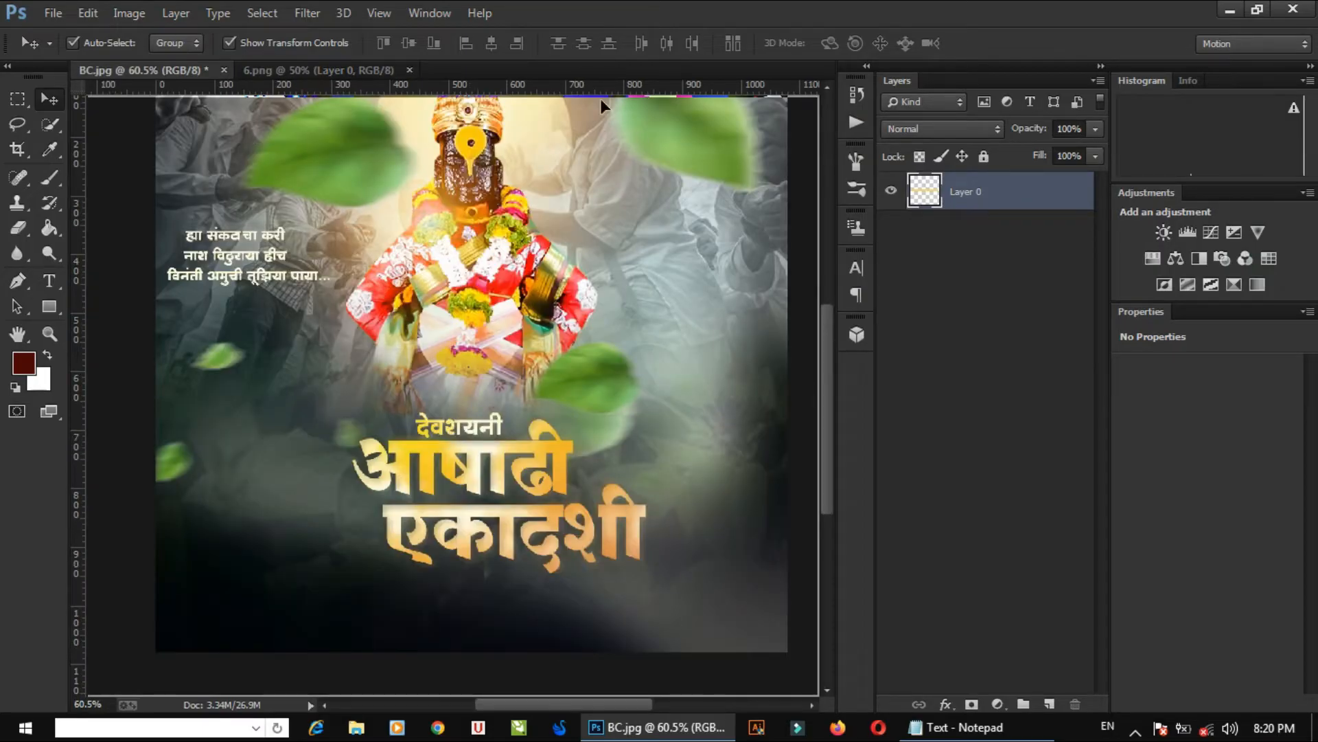
pyautogui.click(449, 69)
# - Scale the yellow strip to about 525 px wide and place it at the banner's lower right, running past the edge
pyautogui.click(332, 575)
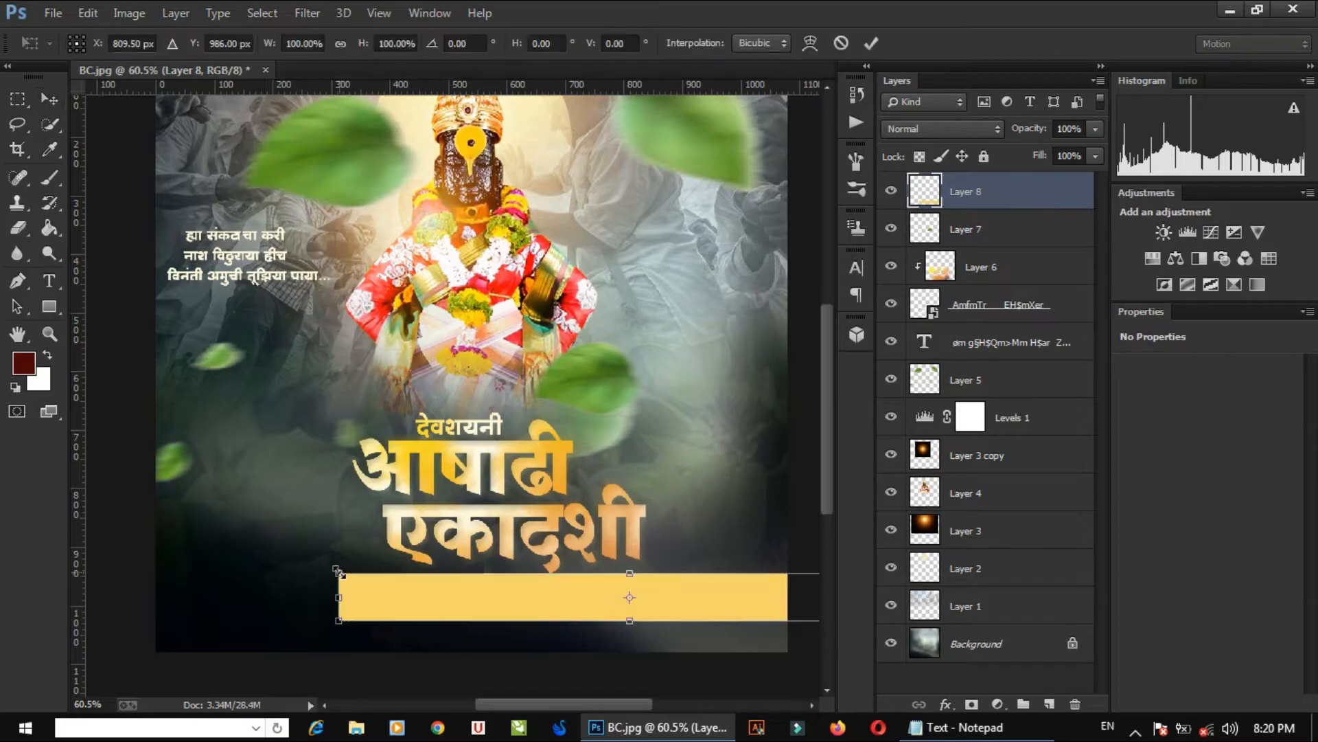
pyautogui.scroll(-3, 358, 508)
pyautogui.moveTo(792, 576); pyautogui.dragTo(699, 619)
pyautogui.press('Return')
pyautogui.scroll(2, 592, 604)
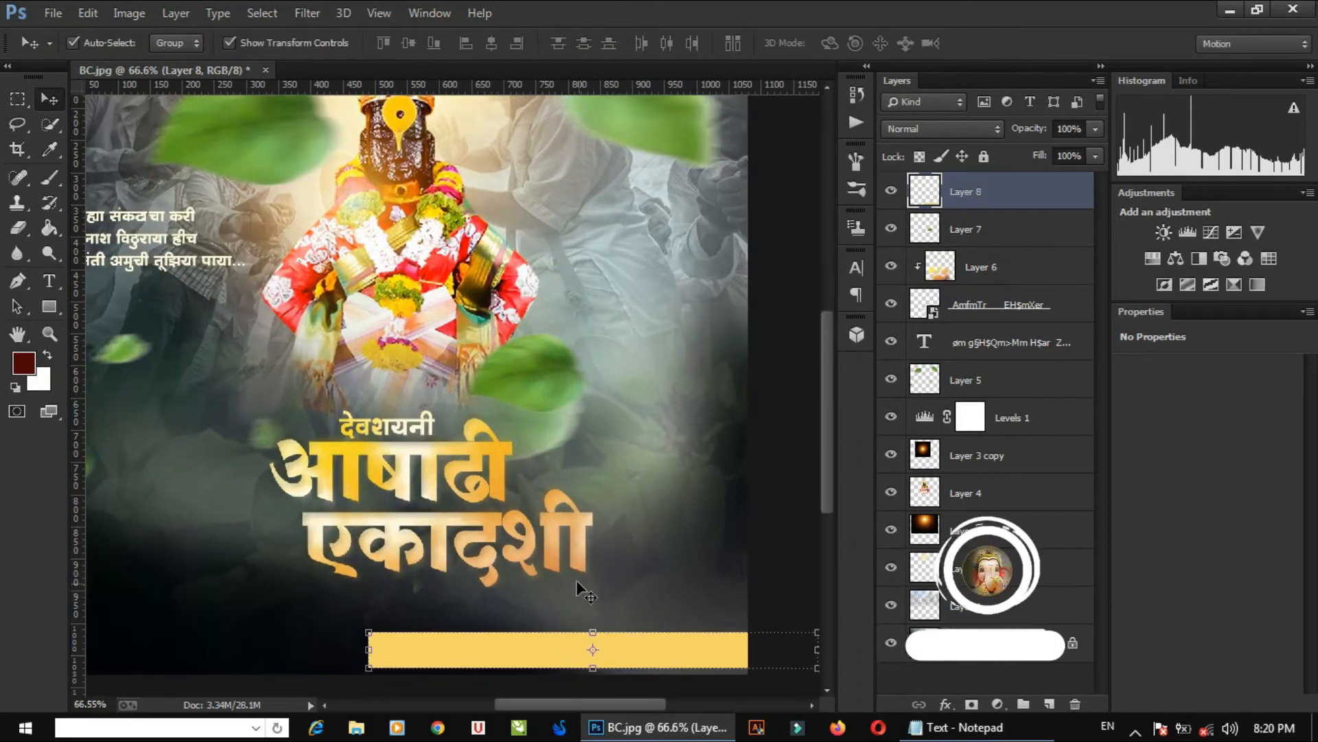
# - Set the yellow strip layer's blend mode to Multiply
pyautogui.doubleClick(938, 130)
pyautogui.press('Down')
pyautogui.press('Down')
pyautogui.press('Down')
pyautogui.press('Down')
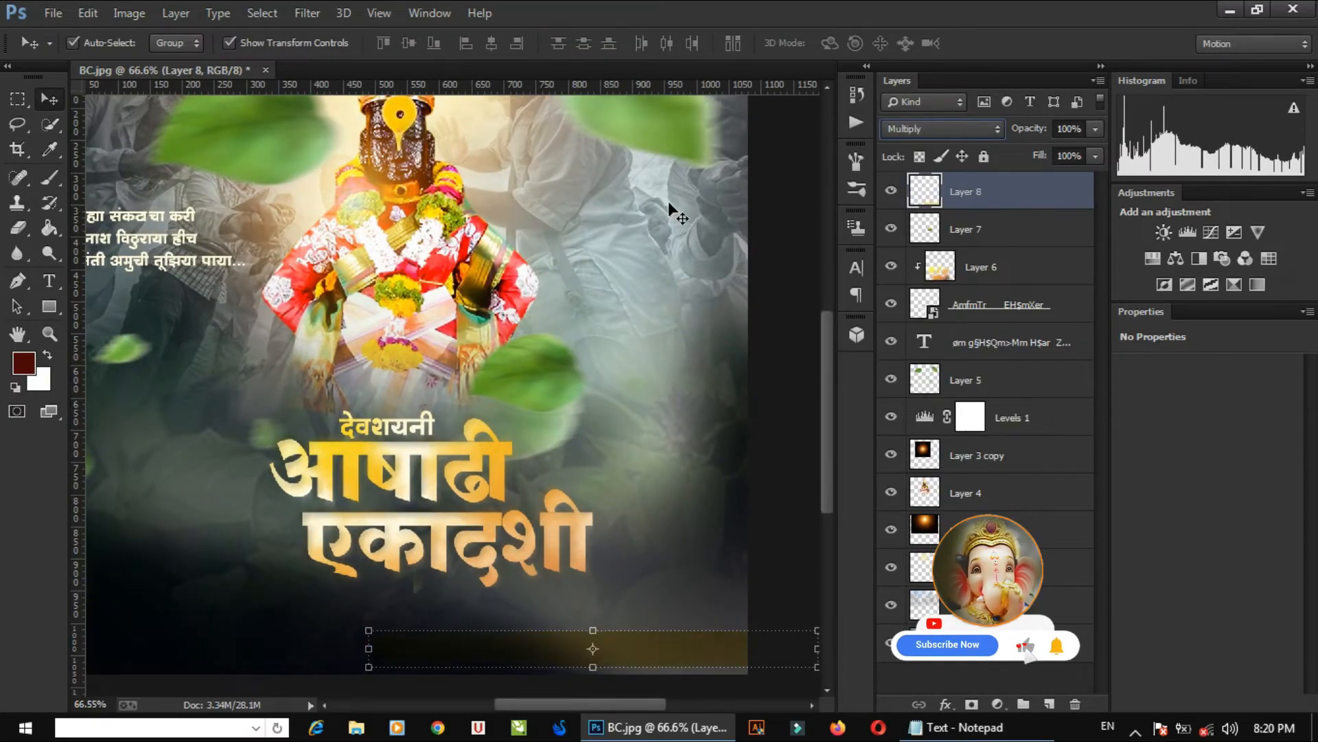
pyautogui.click(780, 276)
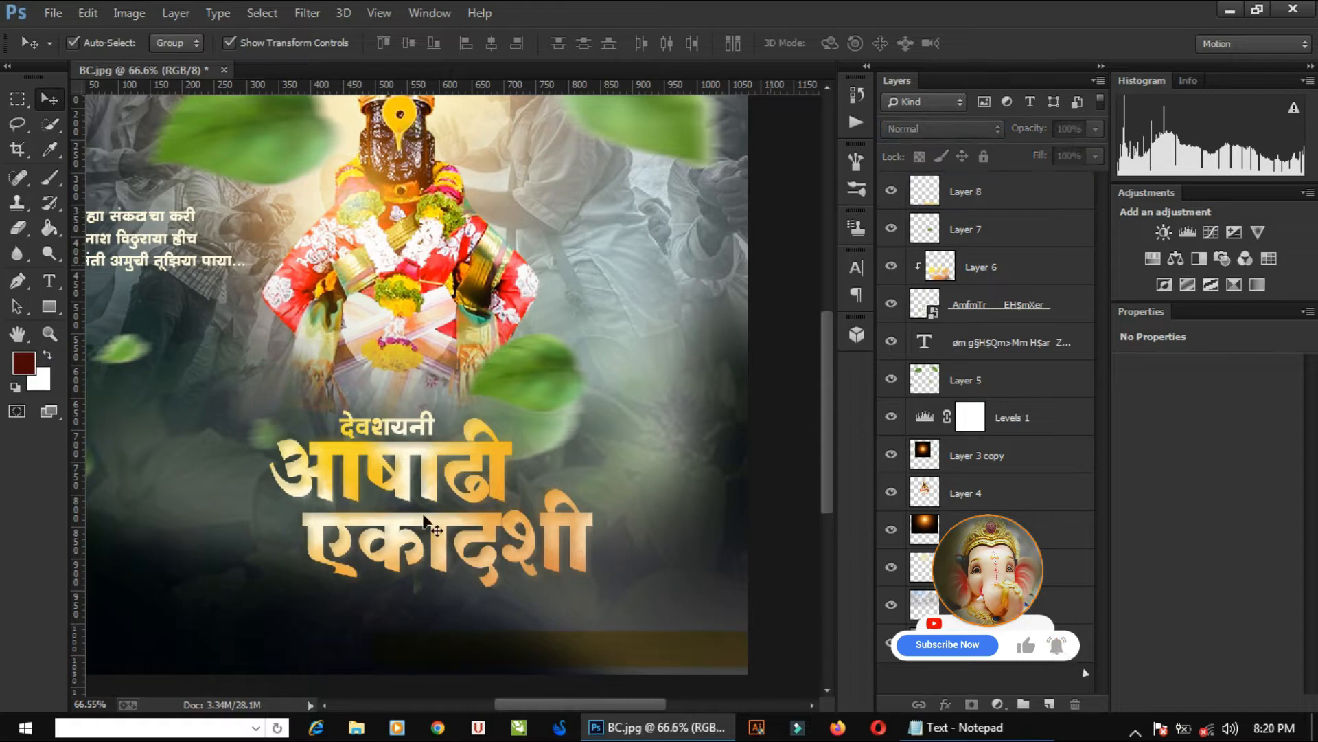
pyautogui.click(1229, 10)
pyautogui.click(1012, 104)
pyautogui.rightClick(618, 208)
pyautogui.click(638, 230)
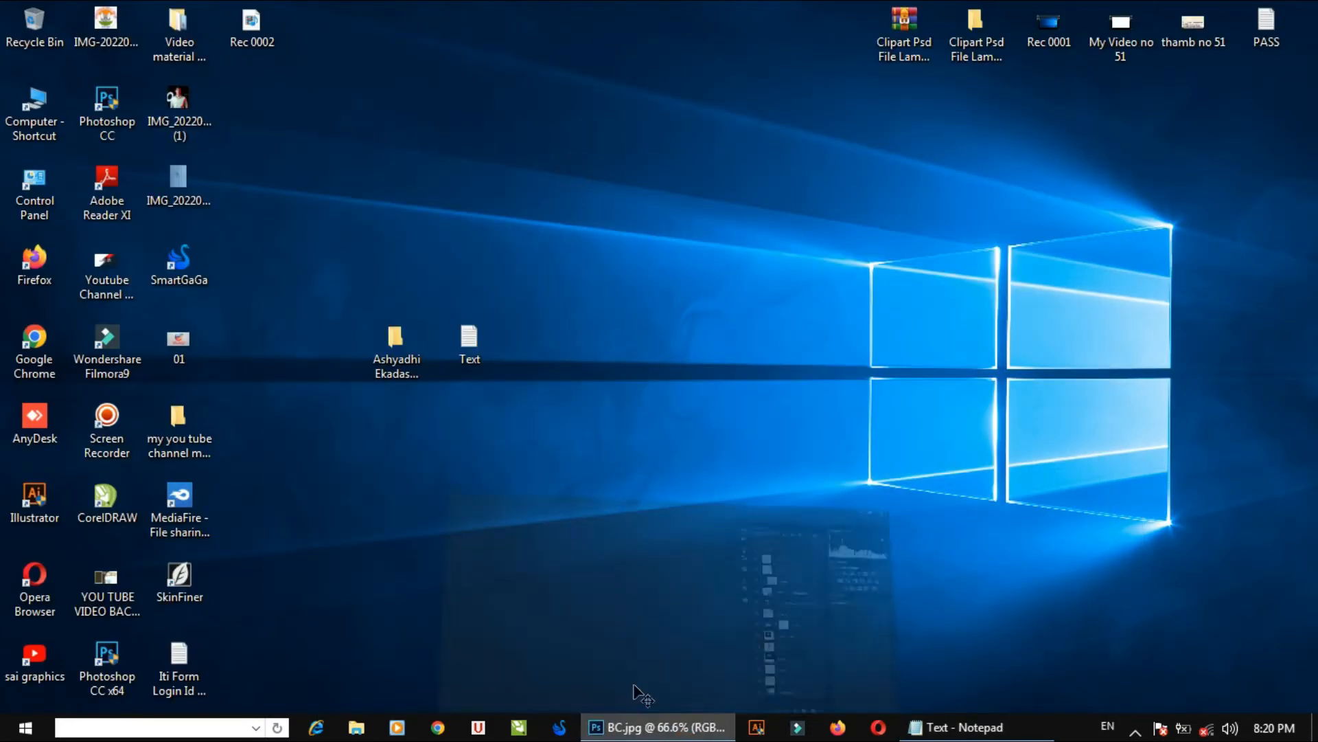
pyautogui.click(649, 727)
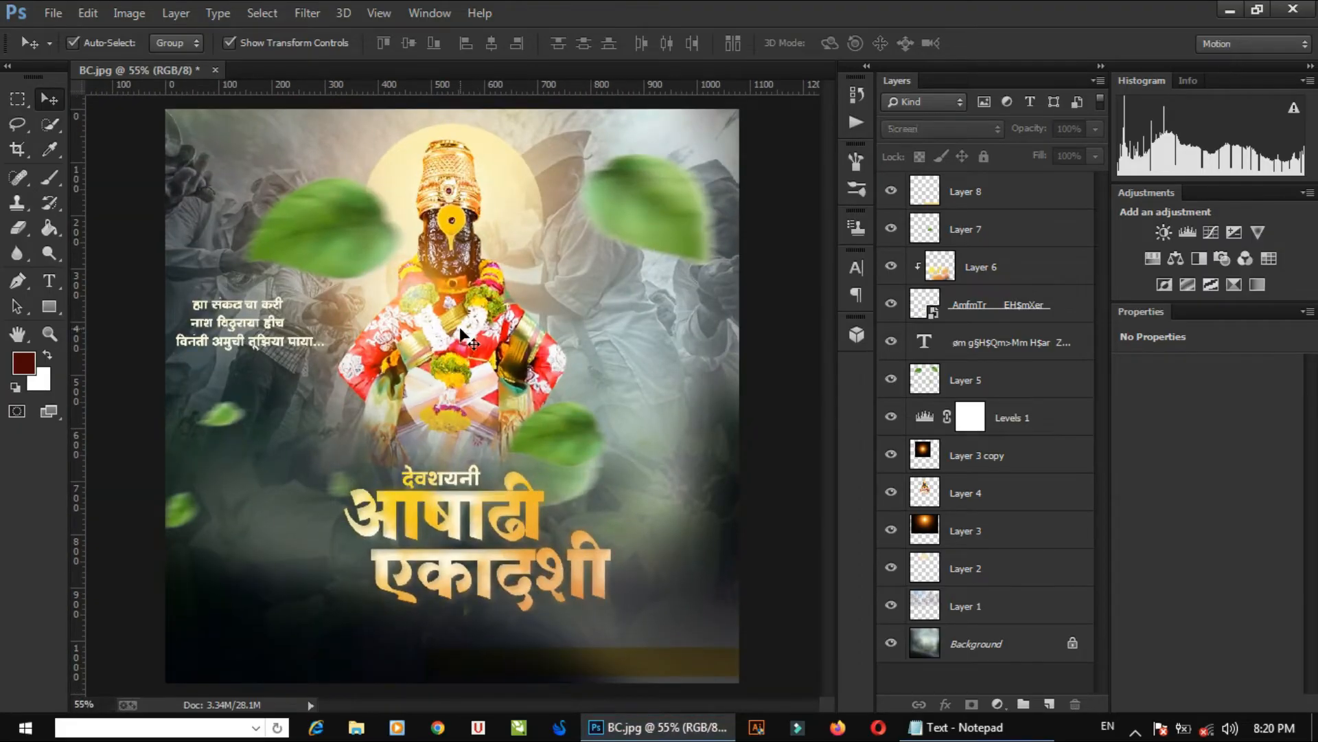
# - Scale the deity layer down slightly and recentre it in front of the sun
pyautogui.click(461, 330)
pyautogui.click(993, 483)
pyautogui.hotkey('ctrl', 't')
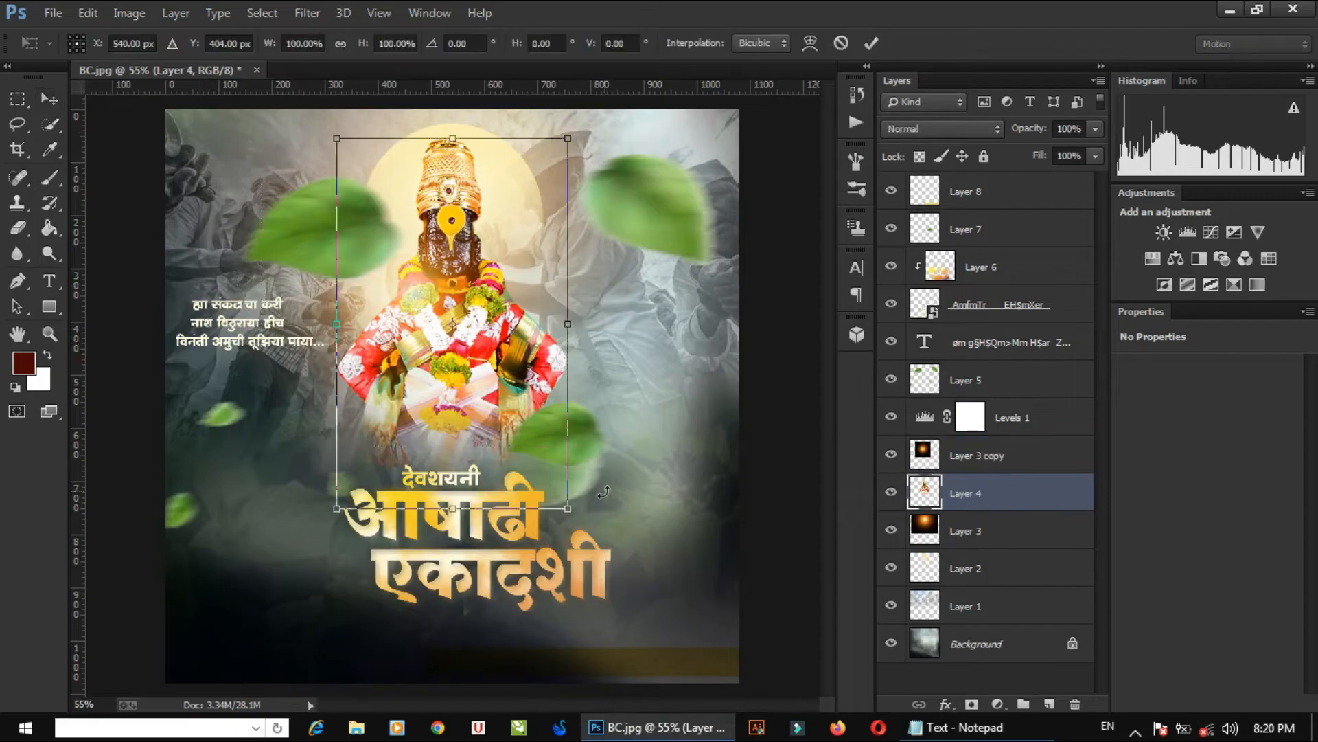
pyautogui.moveTo(567, 507); pyautogui.dragTo(535, 457)
pyautogui.moveTo(493, 355); pyautogui.dragTo(510, 354)
pyautogui.press('Return')
# - Move the title smart object together with its clipped colour splash up to just below the deity
pyautogui.click(1006, 302)
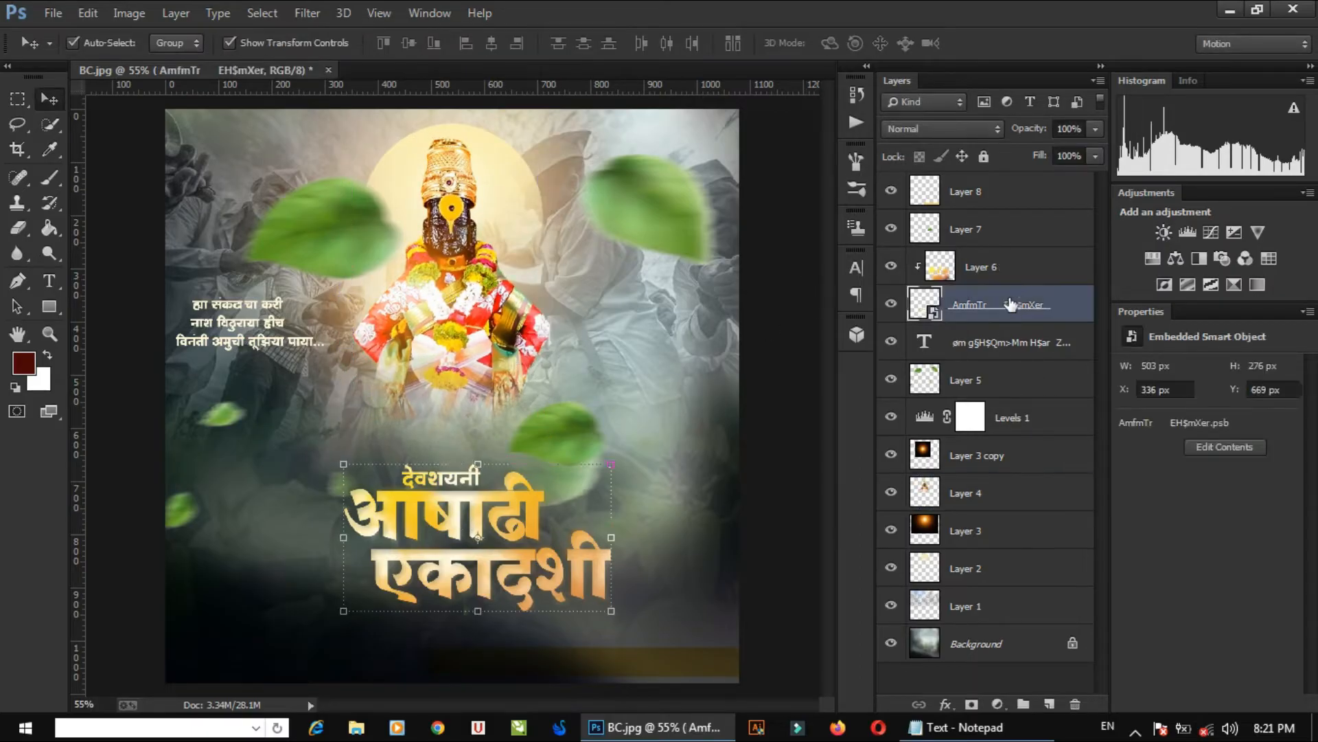
pyautogui.keyDown('shift'); pyautogui.click(1006, 269); pyautogui.keyUp('shift')
pyautogui.moveTo(465, 506); pyautogui.dragTo(486, 407)
pyautogui.click(446, 417)
# - Open the swirl ornament image 4.png
pyautogui.scroll(1, 484, 473)
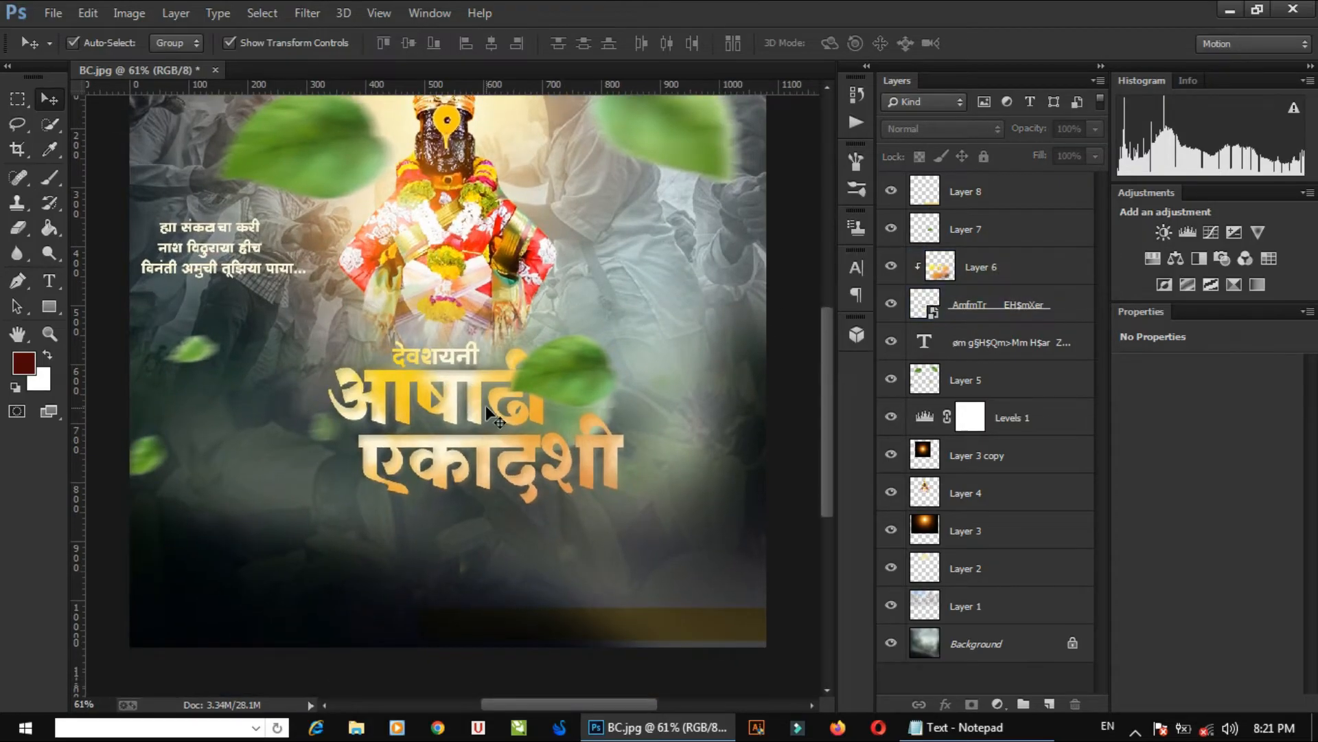
pyautogui.hotkey('ctrl', 'o')
pyautogui.click(991, 398)
pyautogui.doubleClick(1200, 278)
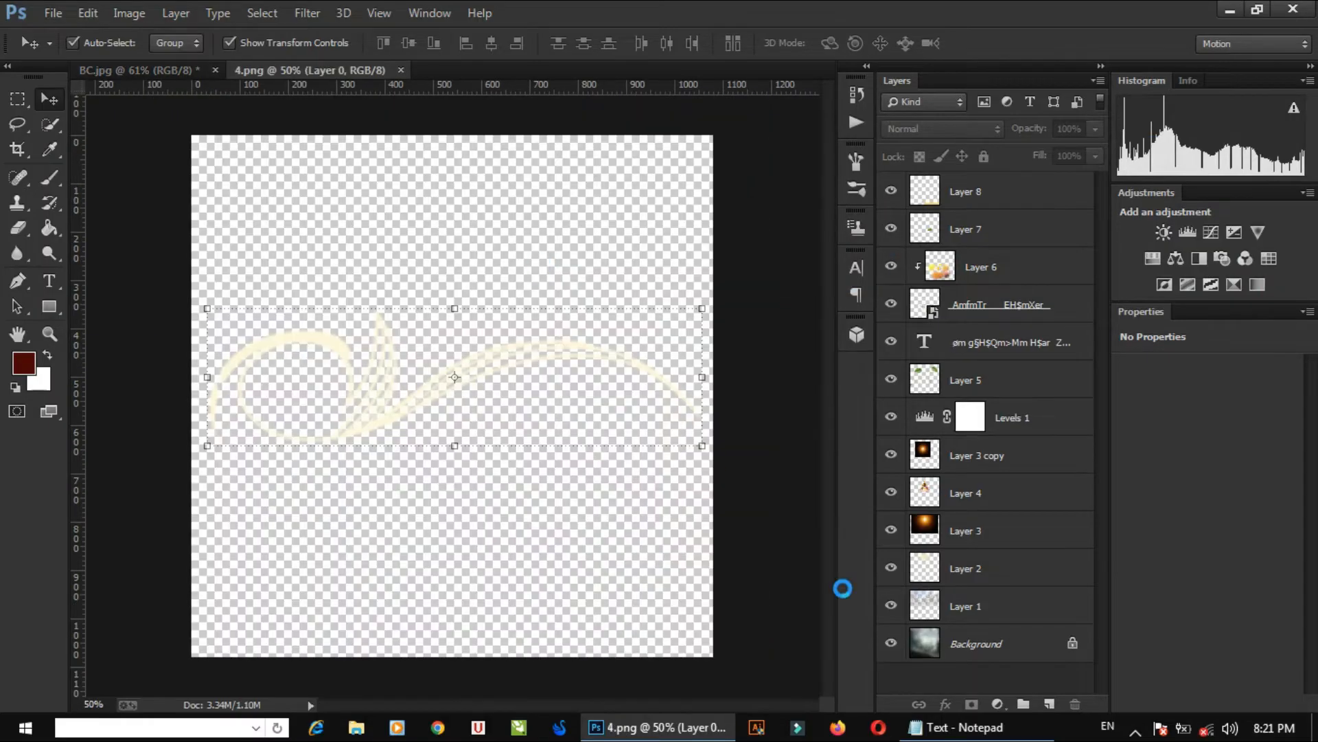
# - Copy the greeting line from the Notepad text file and paste it as a new text layer, निमित्त सर्वांना मंगलमय शुभेच्छा.., below the title
pyautogui.click(968, 727)
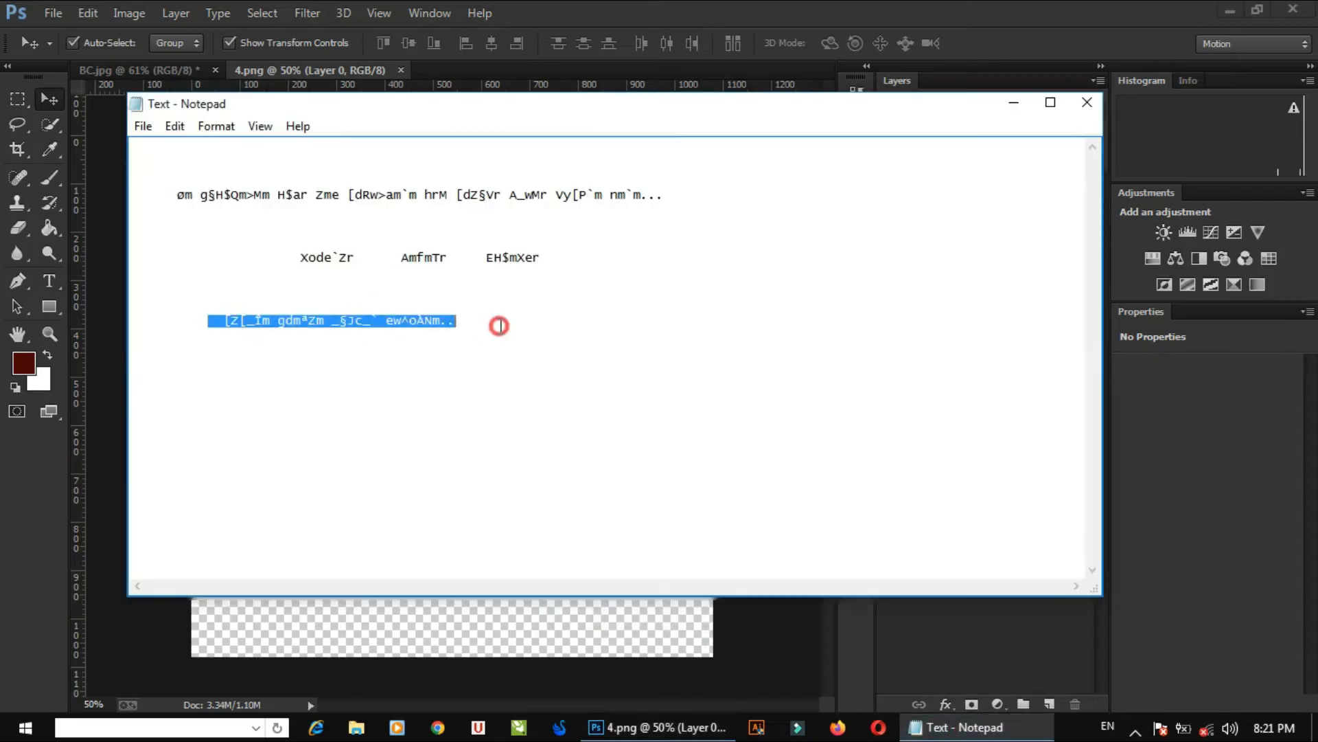
pyautogui.click(597, 729)
pyautogui.click(181, 63)
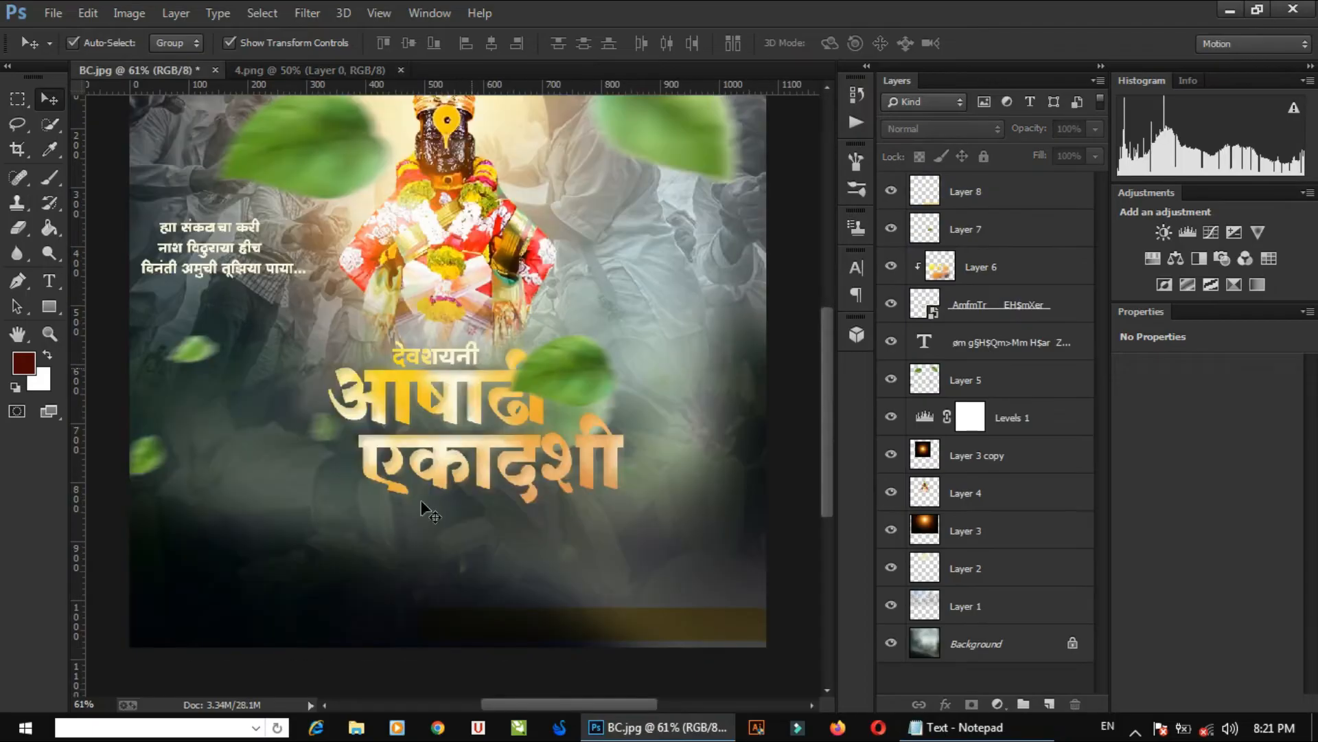
pyautogui.click(563, 520)
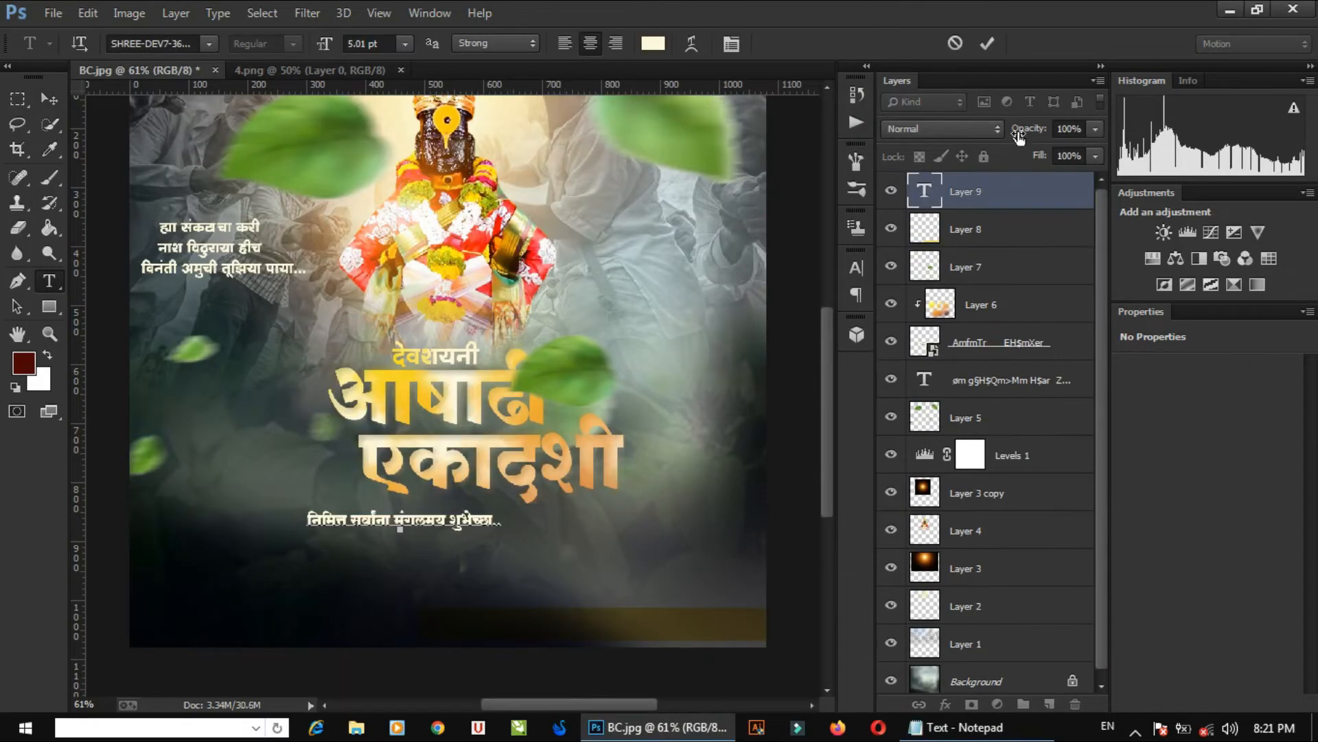
pyautogui.hotkey('ctrl', 'Return')
pyautogui.press('v')
pyautogui.scroll(2, 483, 525)
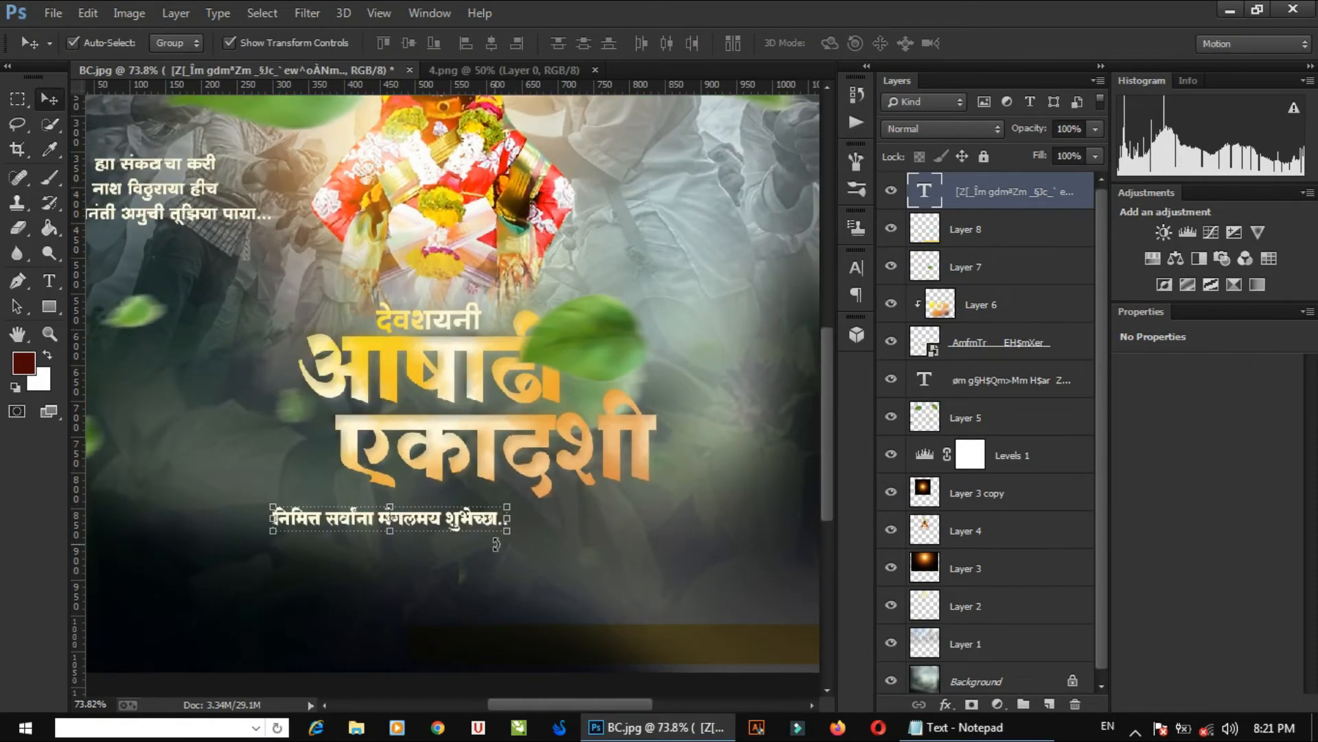
# - Scale the greeting line down and tuck it directly beneath एकादशी
pyautogui.moveTo(474, 527); pyautogui.dragTo(404, 505)
pyautogui.moveTo(528, 504); pyautogui.dragTo(481, 475)
pyautogui.press('Return')
pyautogui.scroll(1, 446, 511)
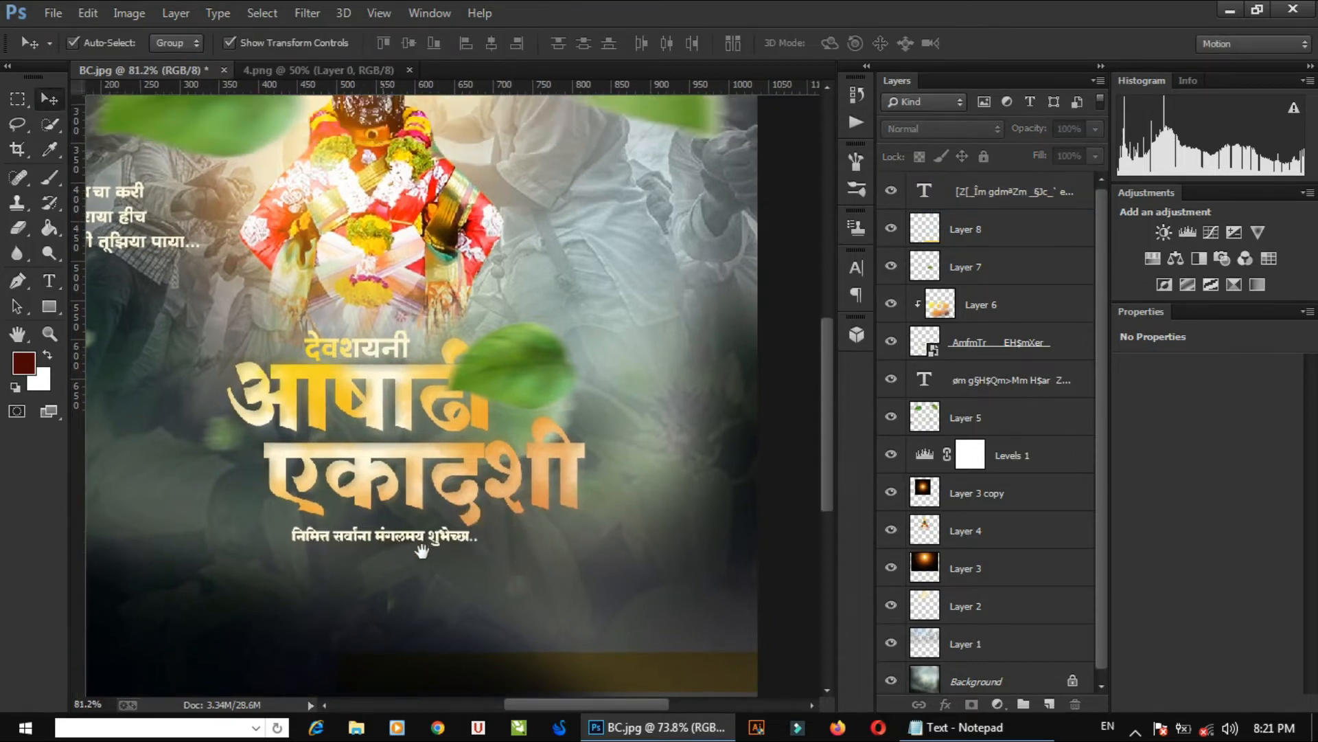
pyautogui.scroll(2, 421, 548)
pyautogui.moveTo(414, 535); pyautogui.dragTo(398, 524)
pyautogui.click(499, 458)
pyautogui.scroll(-3, 500, 462)
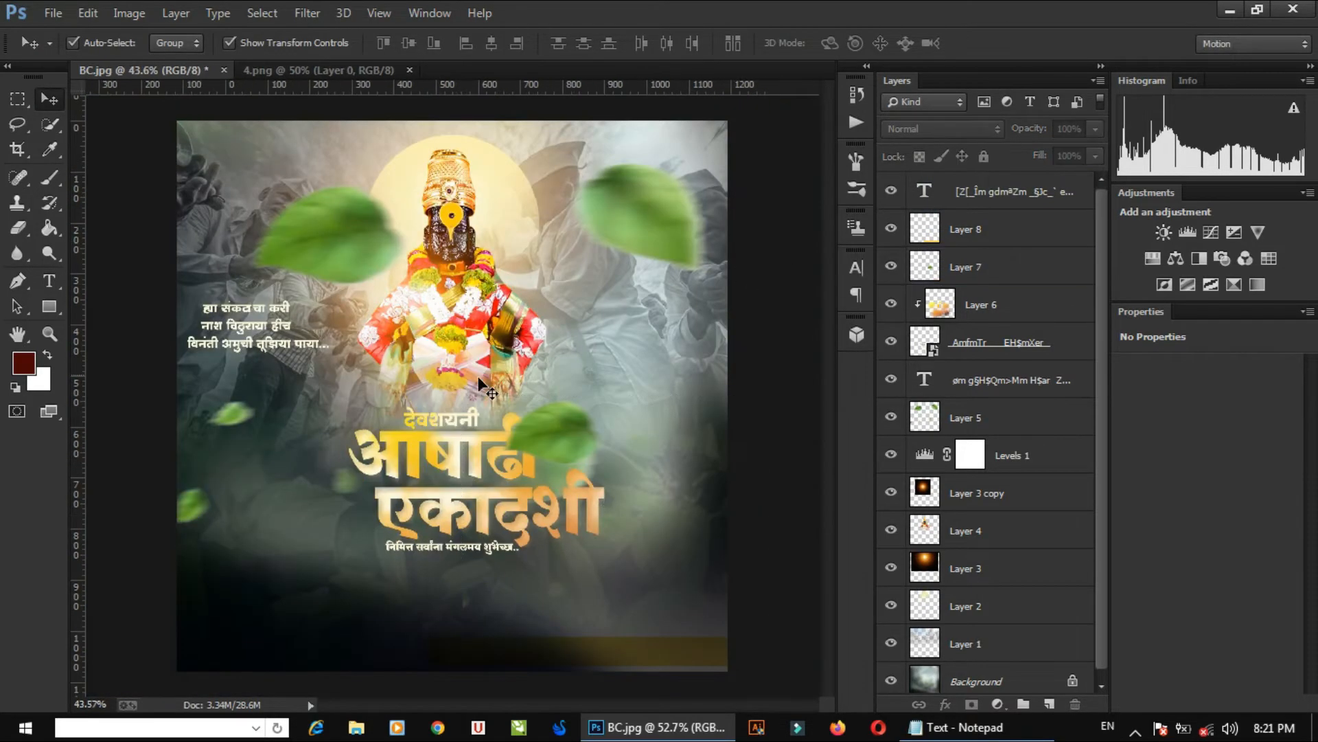
pyautogui.scroll(1, 481, 442)
# - Bring the swirl ornament from 4.png into the banner, scaled to about 100 px wide, beneath the greeting line
pyautogui.click(360, 68)
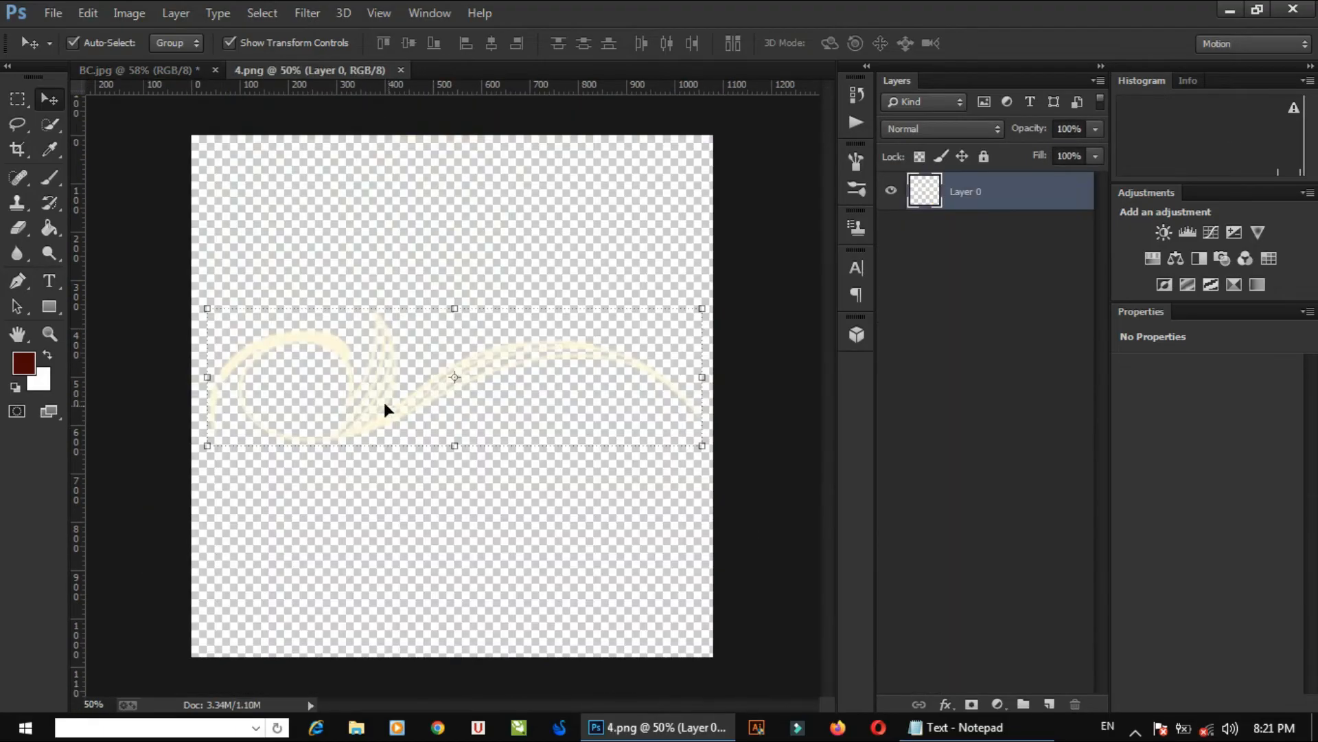
pyautogui.moveTo(385, 402); pyautogui.dragTo(543, 302)
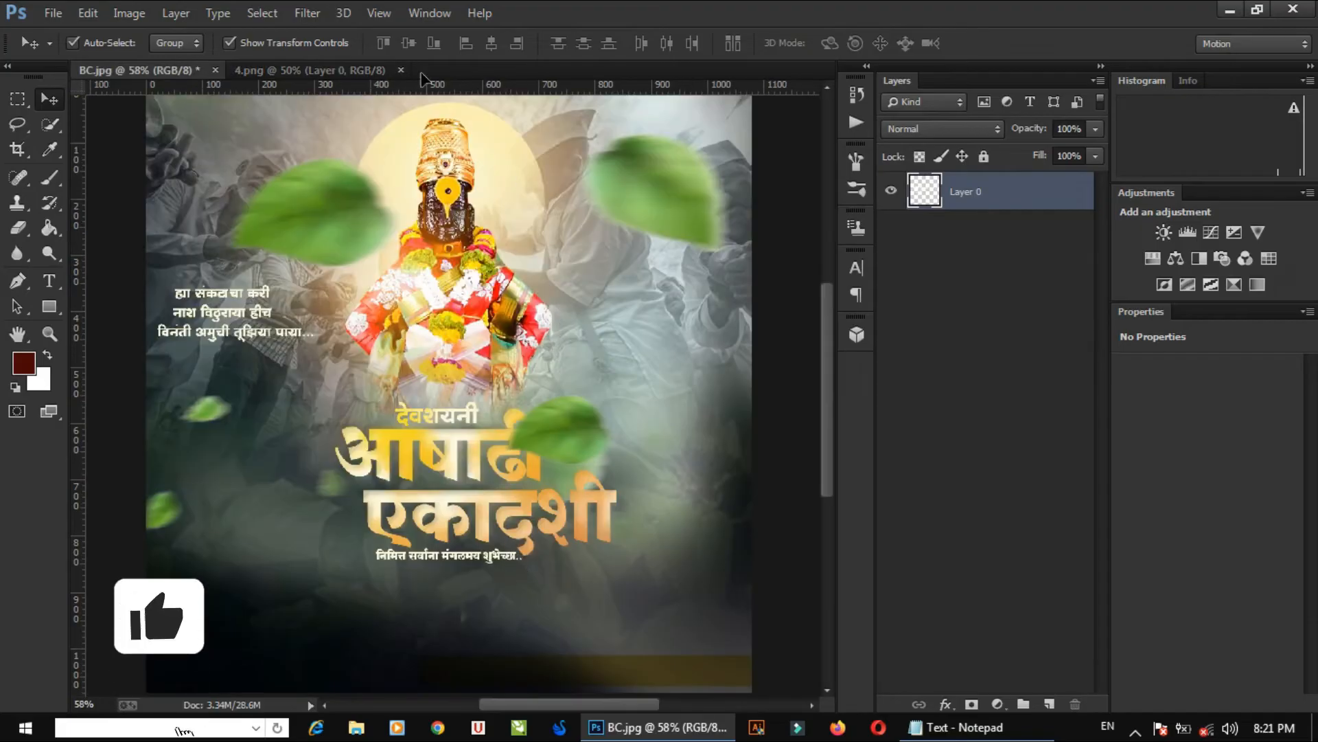
pyautogui.click(444, 70)
pyautogui.scroll(-2, 445, 352)
pyautogui.moveTo(748, 431); pyautogui.dragTo(485, 545)
pyautogui.scroll(3, 485, 544)
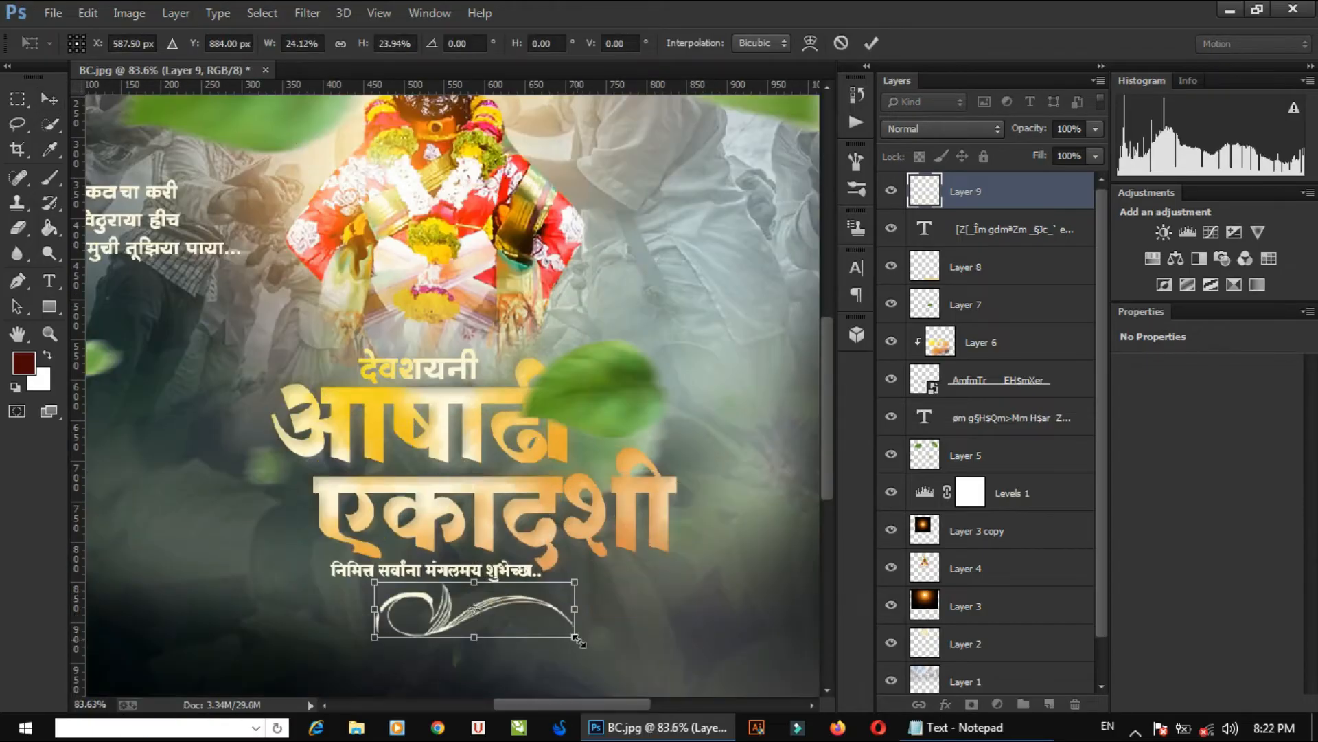
pyautogui.moveTo(571, 633); pyautogui.dragTo(499, 626)
pyautogui.press('Return')
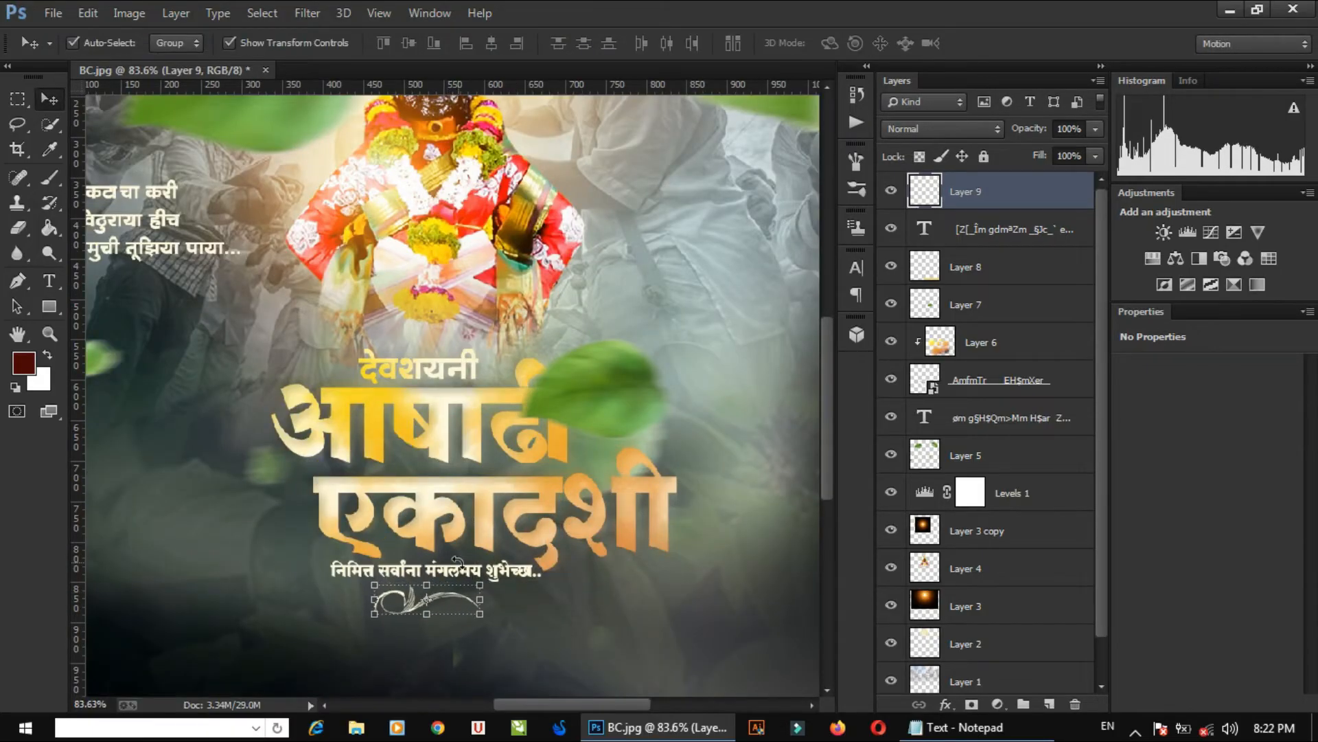
# - Bring the white and yellow flower image from 5.png into the banner and close the source file
pyautogui.hotkey('ctrl', 'o')
pyautogui.press('Escape')
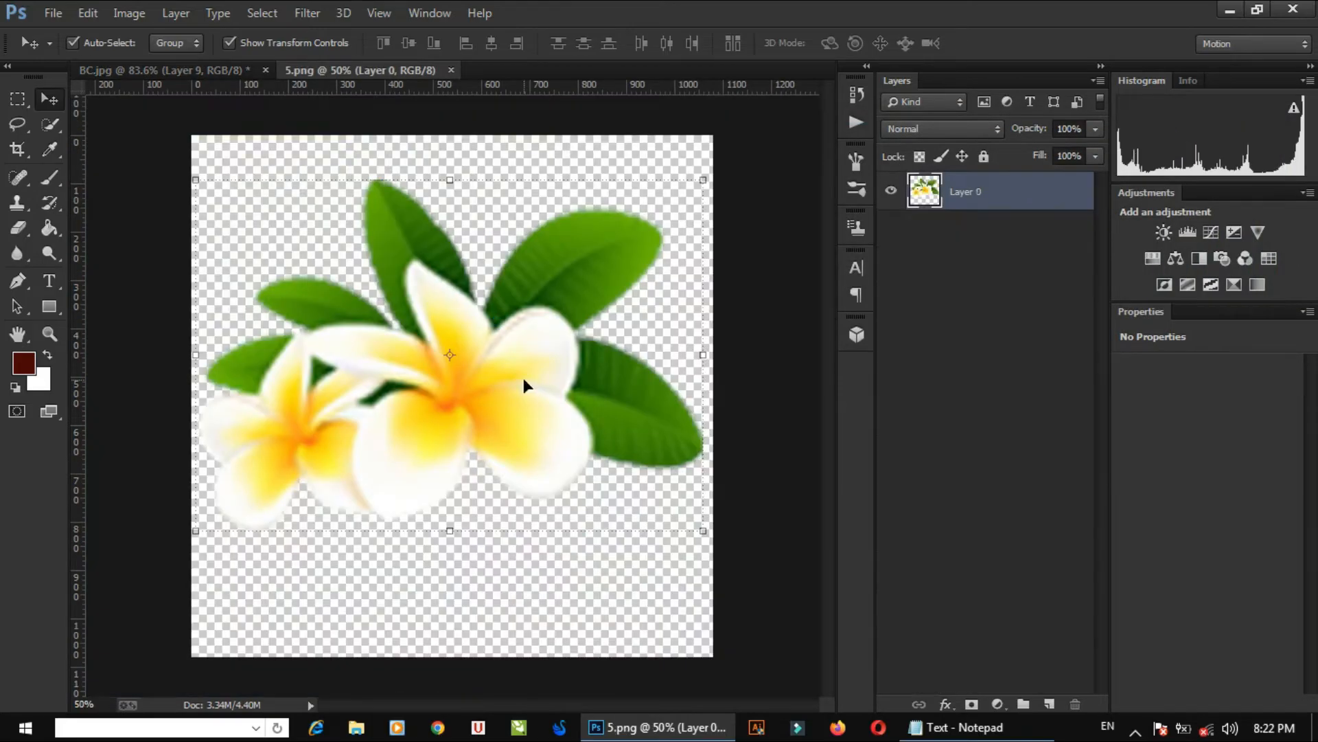
pyautogui.moveTo(524, 378); pyautogui.dragTo(537, 246)
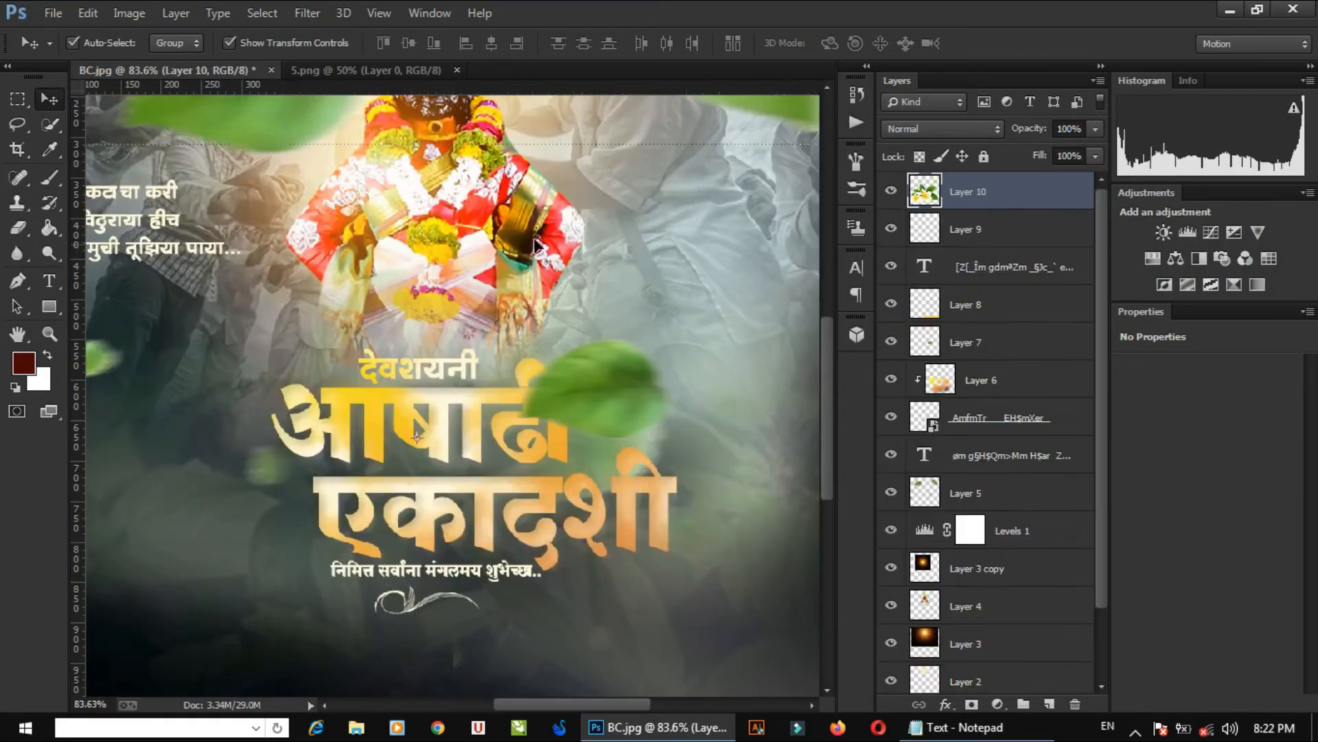
pyautogui.click(447, 69)
pyautogui.click(457, 70)
# - Scale the flower down to about 55 px wide and place it at the end of the greeting line
pyautogui.hotkey('ctrl', '0')
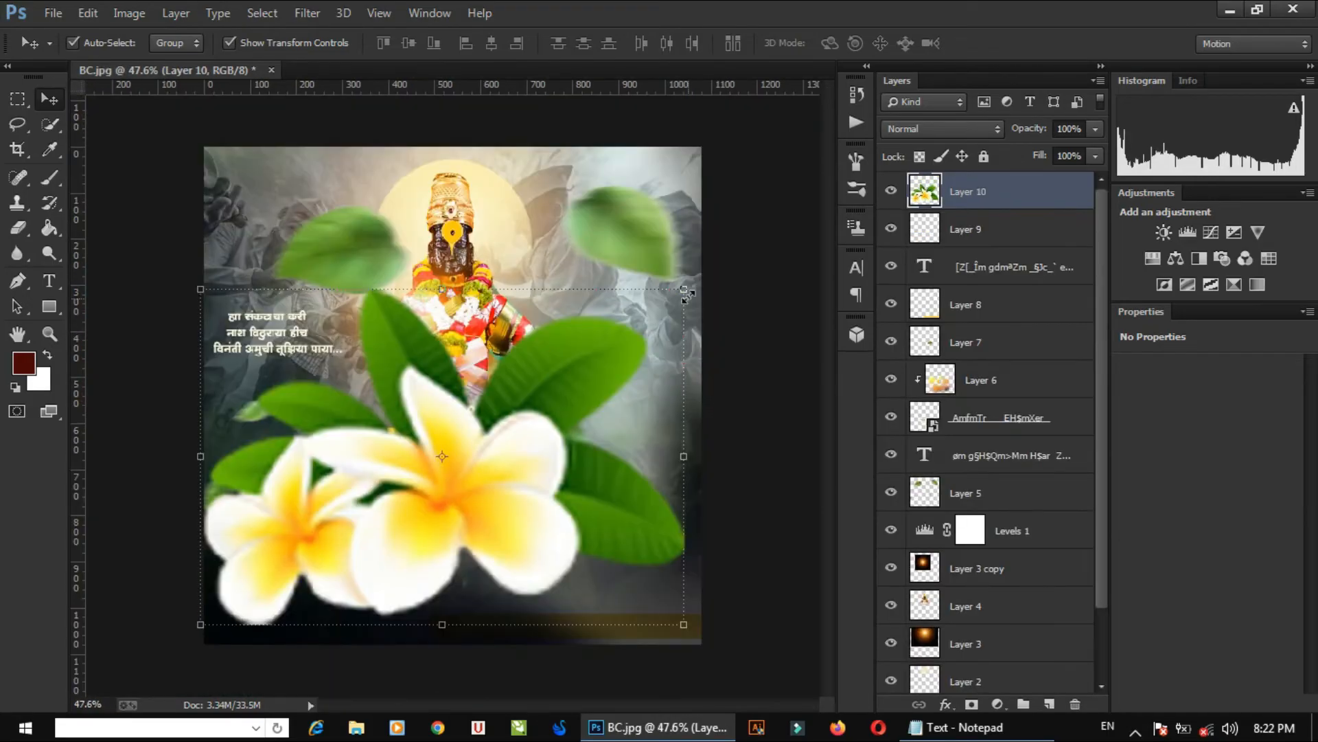
pyautogui.moveTo(683, 289); pyautogui.dragTo(556, 500)
pyautogui.scroll(5, 551, 563)
pyautogui.press('Return')
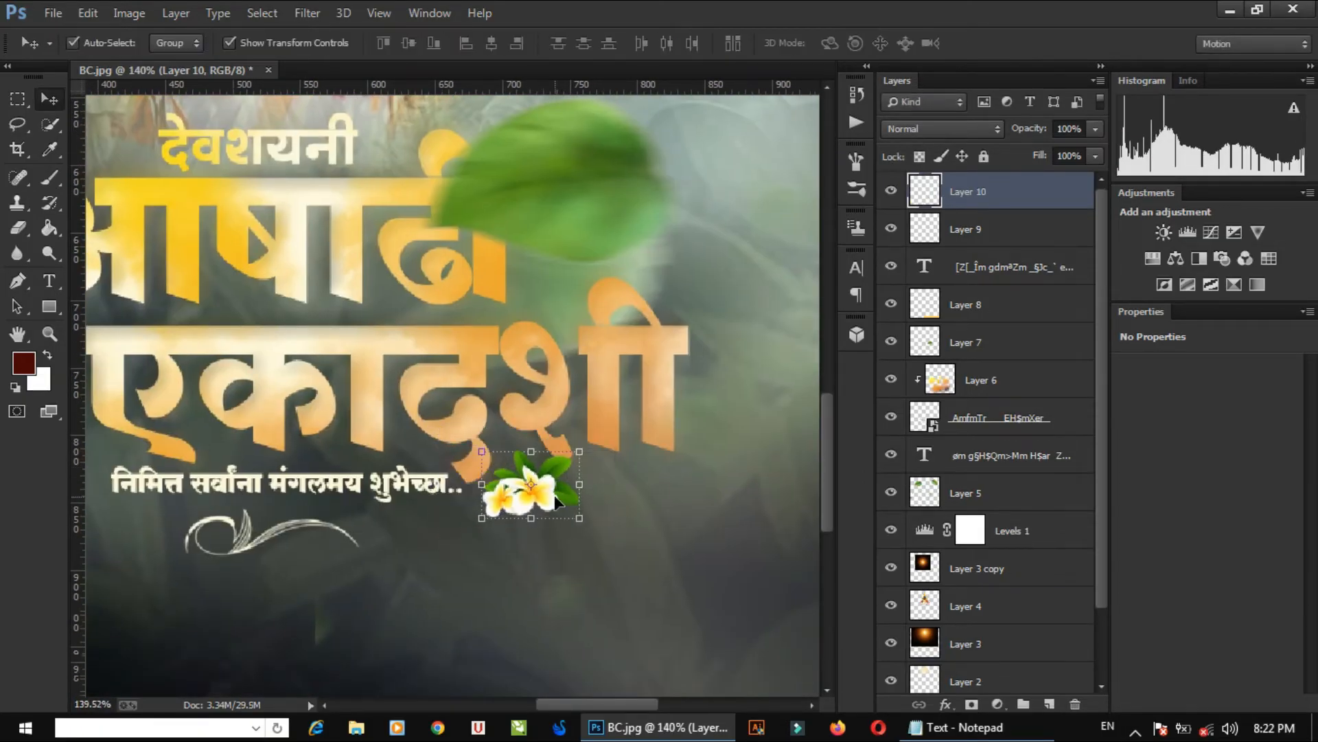
pyautogui.scroll(-5, 556, 501)
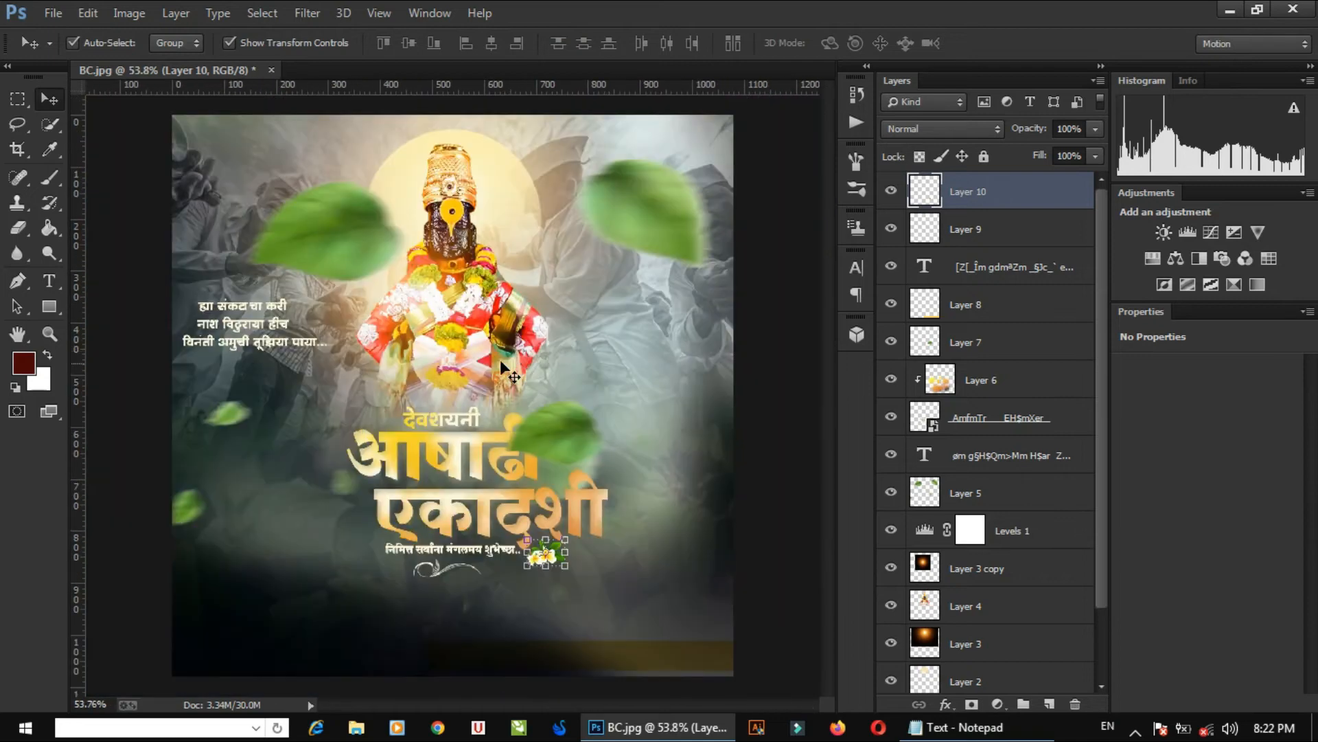
# - Shift the title's clipped colour splash layer about 96 px right and 42 px up to recolour the lettering
pyautogui.click(978, 381)
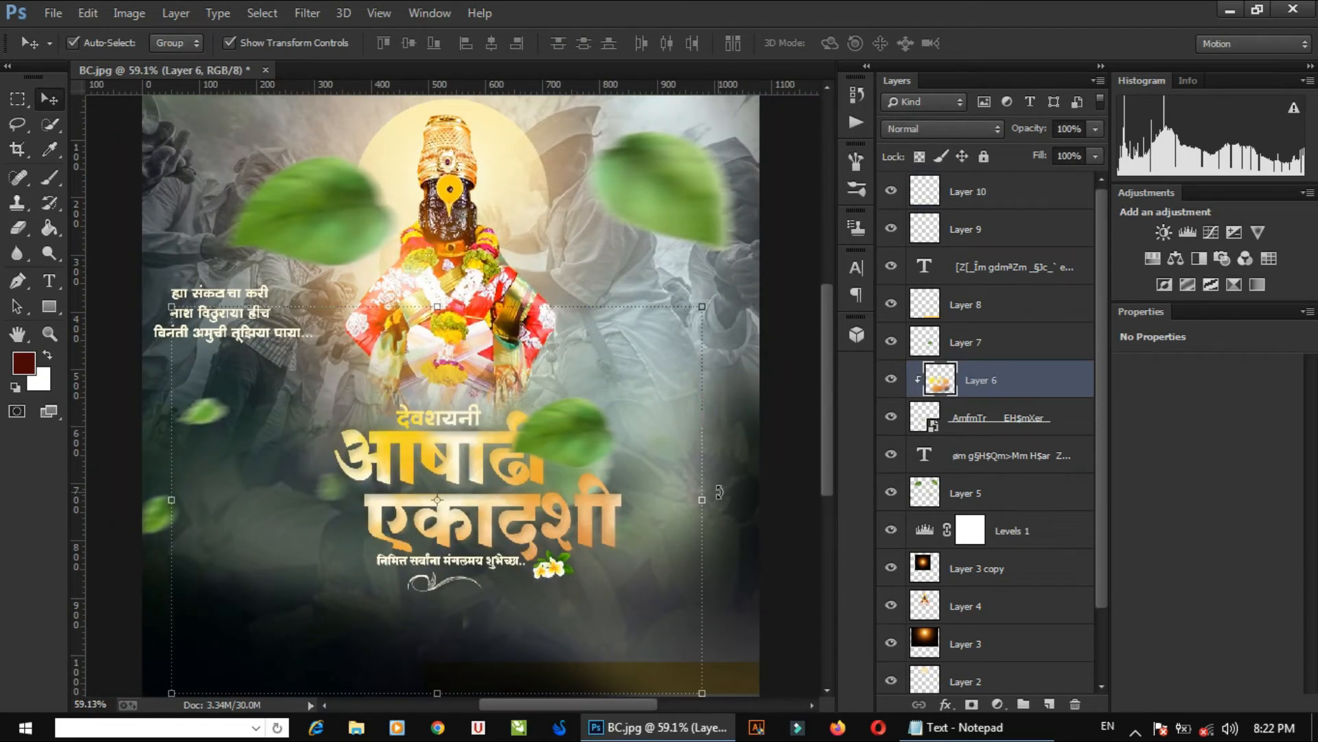
pyautogui.moveTo(538, 507); pyautogui.dragTo(612, 480)
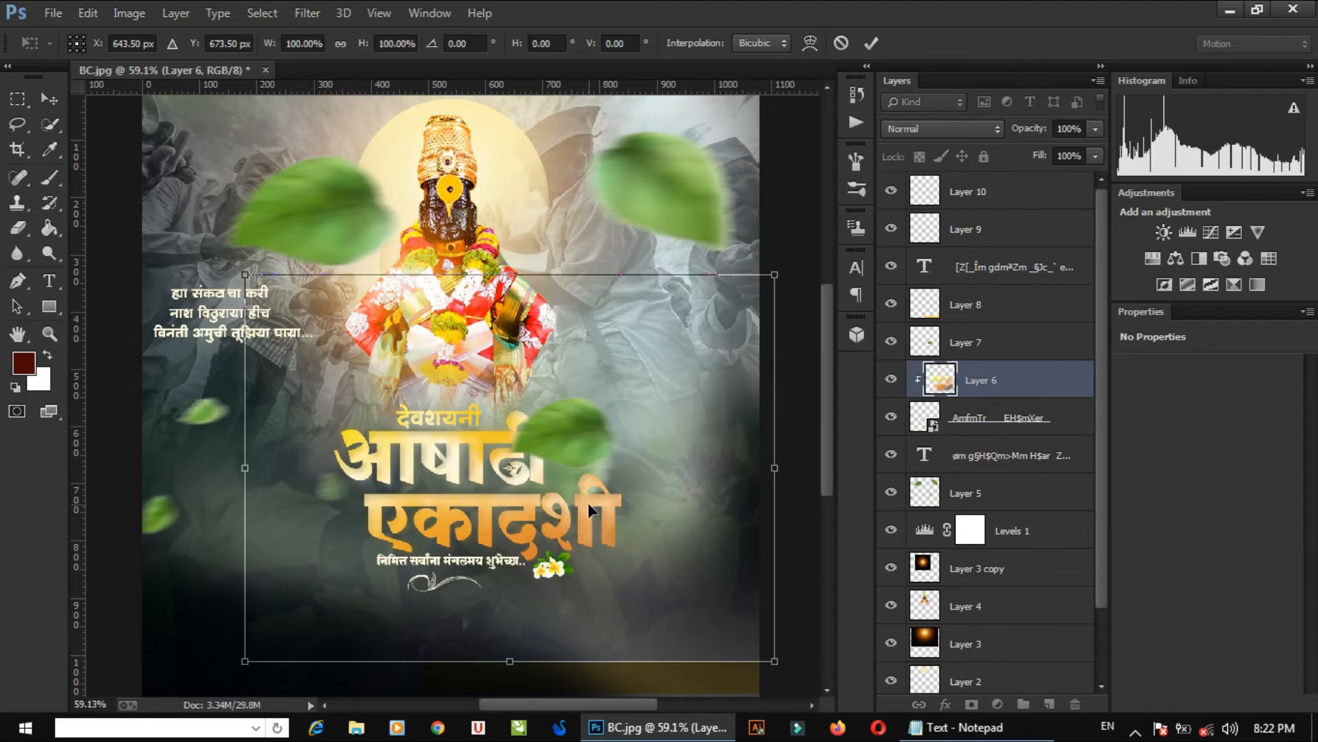
pyautogui.press('Return')
# - Try the blend modes through Luminosity on the title's clipped colour splash layer and return it to Normal
pyautogui.hotkey('shift', '+')
pyautogui.hotkey('shift', '+')
pyautogui.hotkey('shift', '+')
pyautogui.hotkey('shift', '+')
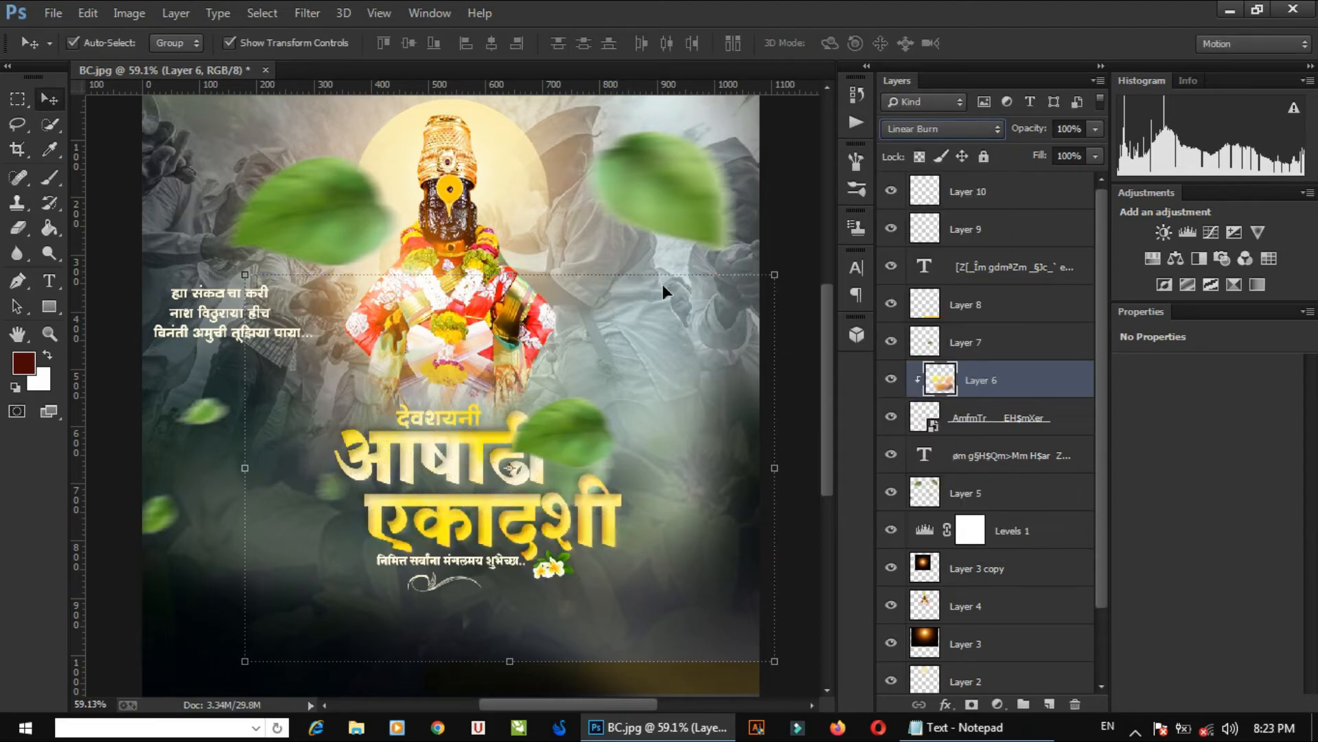
pyautogui.hotkey('shift', '+')
pyautogui.hotkey('shift', '+')
pyautogui.hotkey('shift', '+')
pyautogui.hotkey('shift', '+')
pyautogui.hotkey('shift', '+')
pyautogui.hotkey('shift', '+')
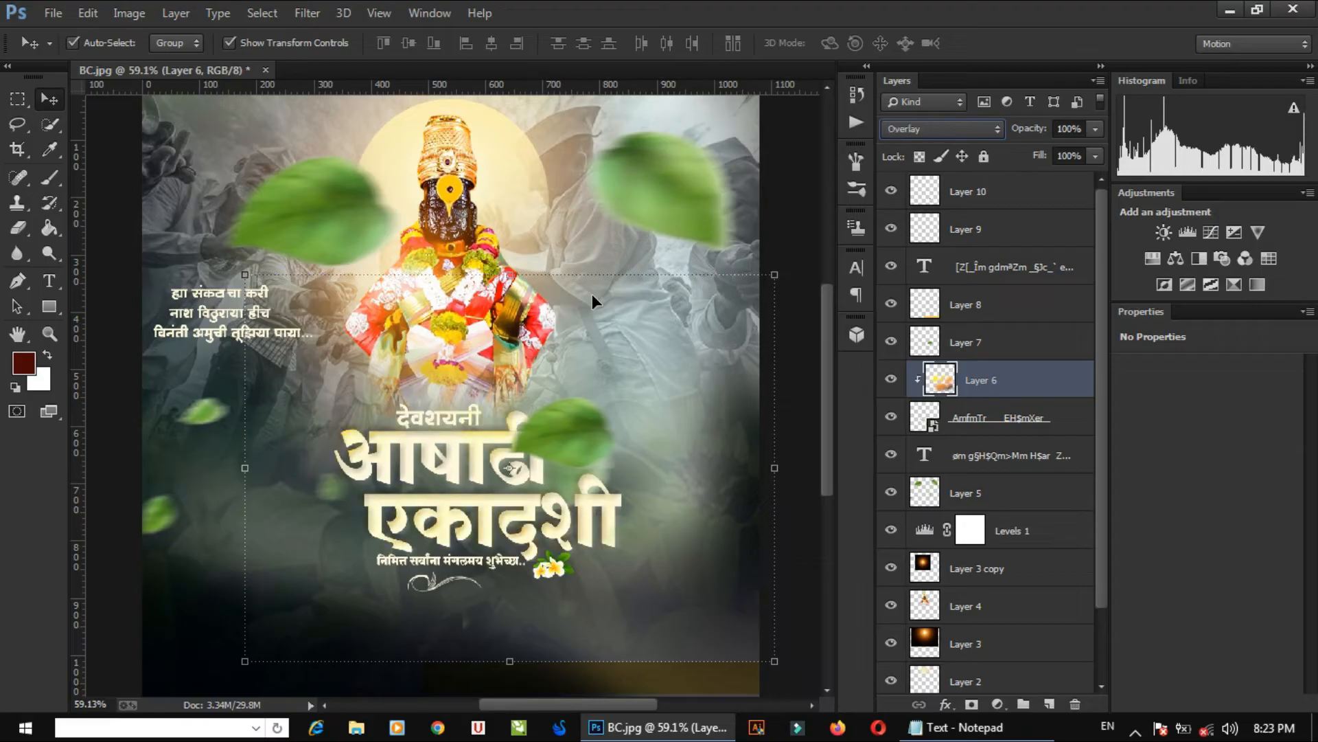
pyautogui.hotkey('shift', '+')
pyautogui.hotkey('shift', '+')
pyautogui.hotkey('shift', '+')
pyautogui.hotkey('shift', '+')
pyautogui.hotkey('shift', '+')
pyautogui.hotkey('shift', '+')
pyautogui.hotkey('shift', '+')
pyautogui.hotkey('shift', '+')
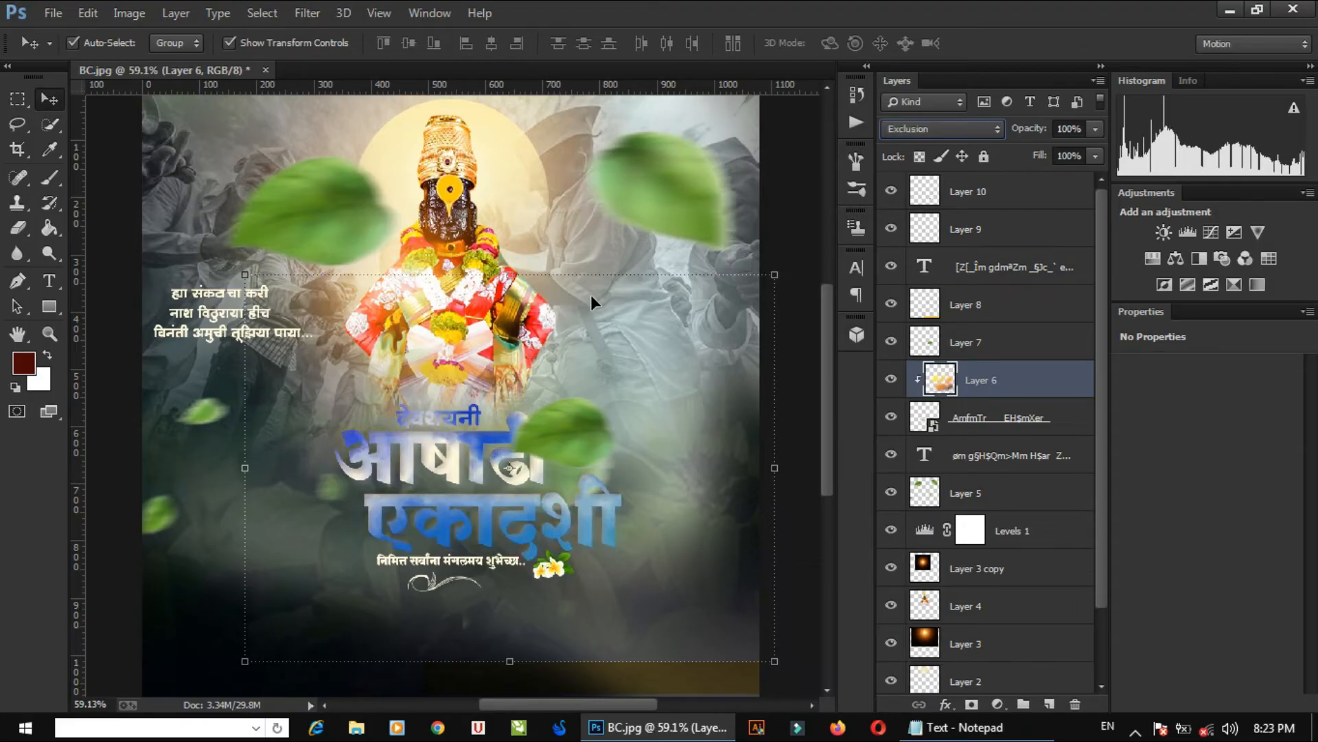
pyautogui.hotkey('shift', '+')
pyautogui.hotkey('shift', '+')
pyautogui.hotkey('shift', '+')
pyautogui.hotkey('shift', '+')
pyautogui.hotkey('shift', '+')
pyautogui.hotkey('shift', '+')
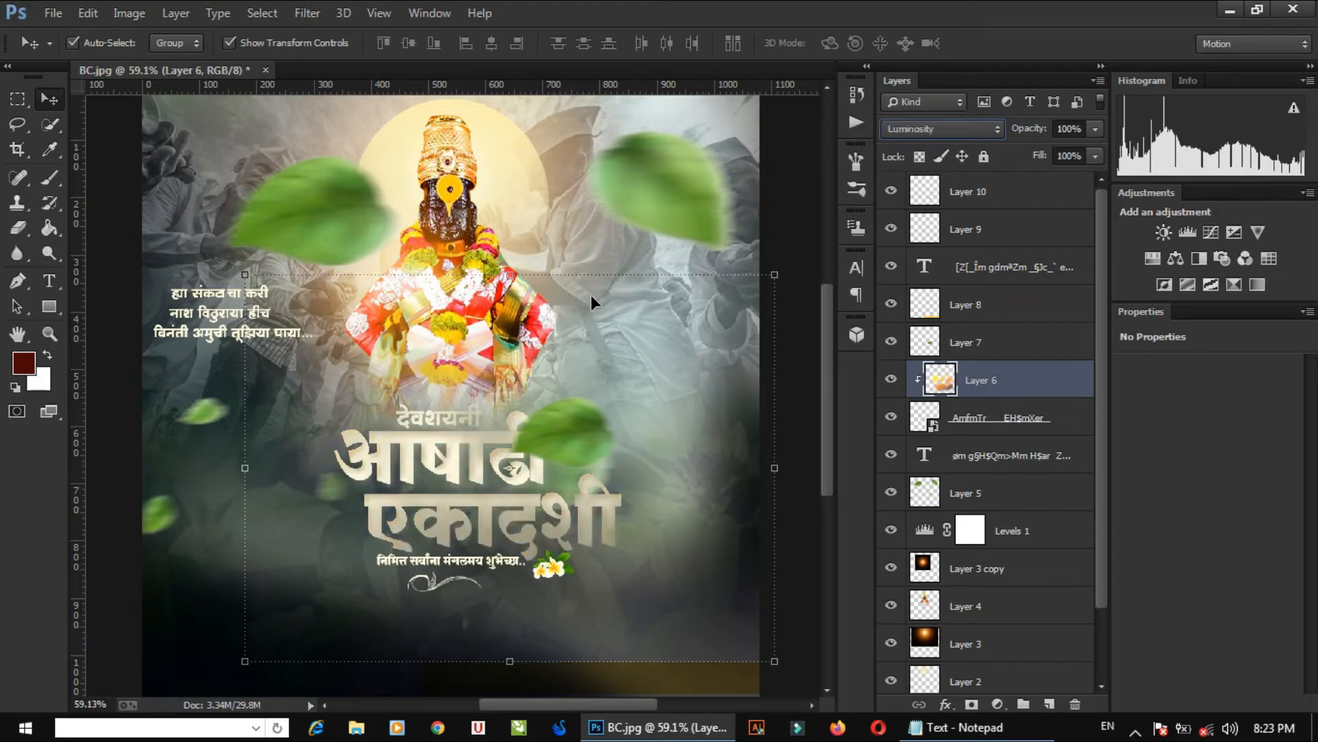
pyautogui.click(913, 129)
pyautogui.click(912, 148)
pyautogui.click(797, 226)
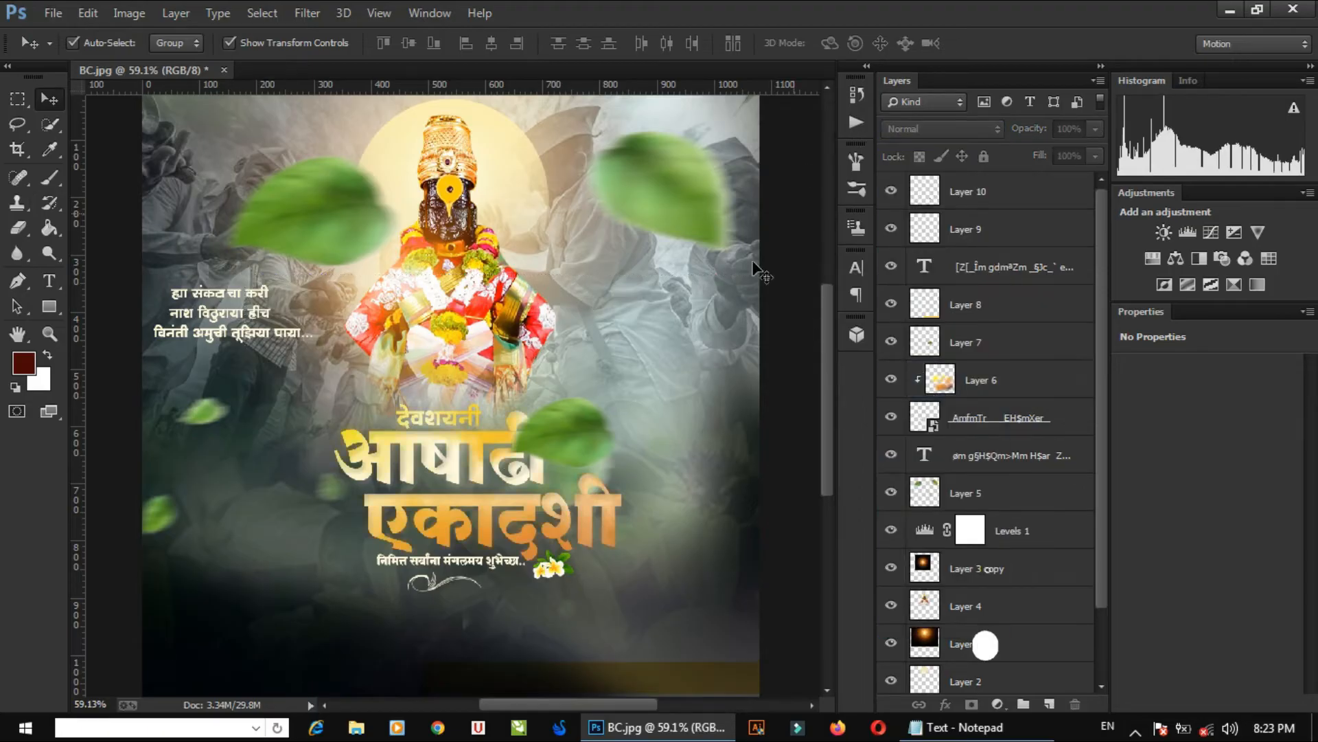
pyautogui.press('z')
pyautogui.click(446, 528)
pyautogui.click(454, 526)
pyautogui.keyDown('alt'); pyautogui.click(480, 519); pyautogui.keyUp('alt')
pyautogui.keyDown('alt'); pyautogui.click(480, 519); pyautogui.keyUp('alt')
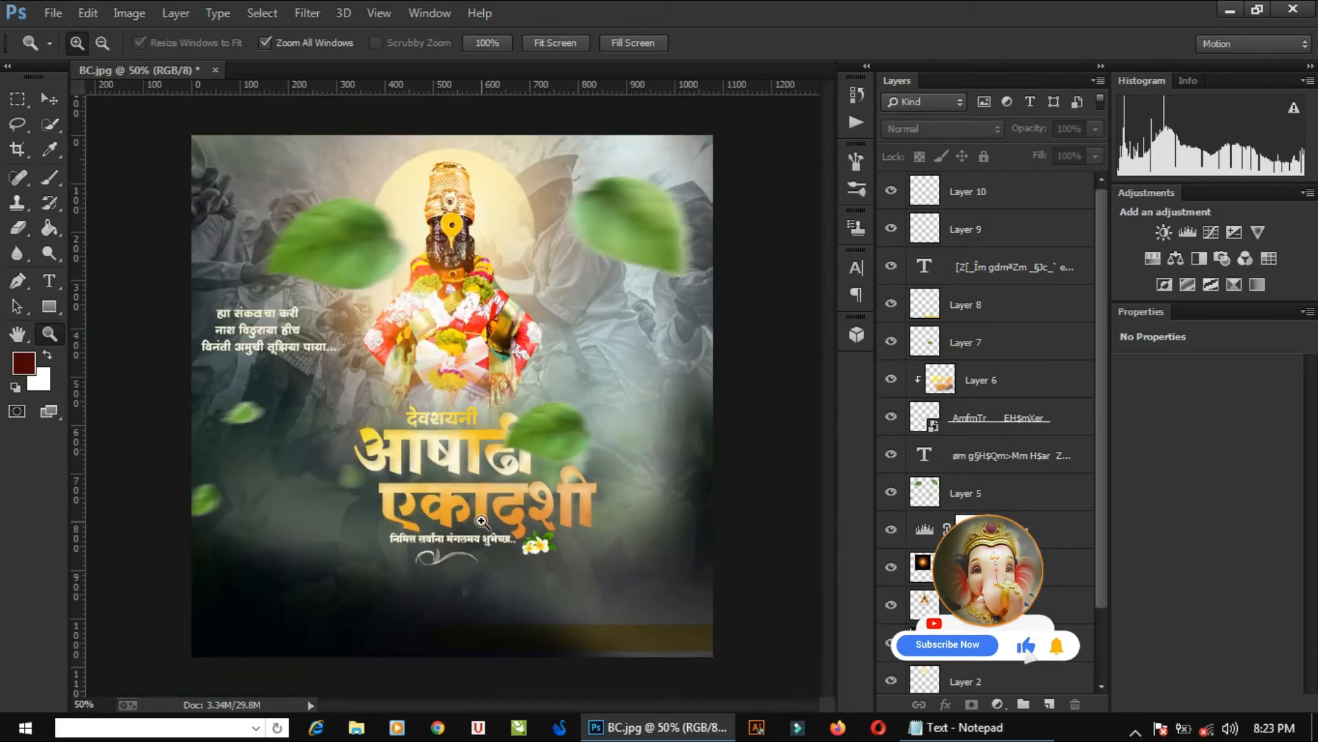
pyautogui.hotkey('alt', 'v')
pyautogui.click(52, 102)
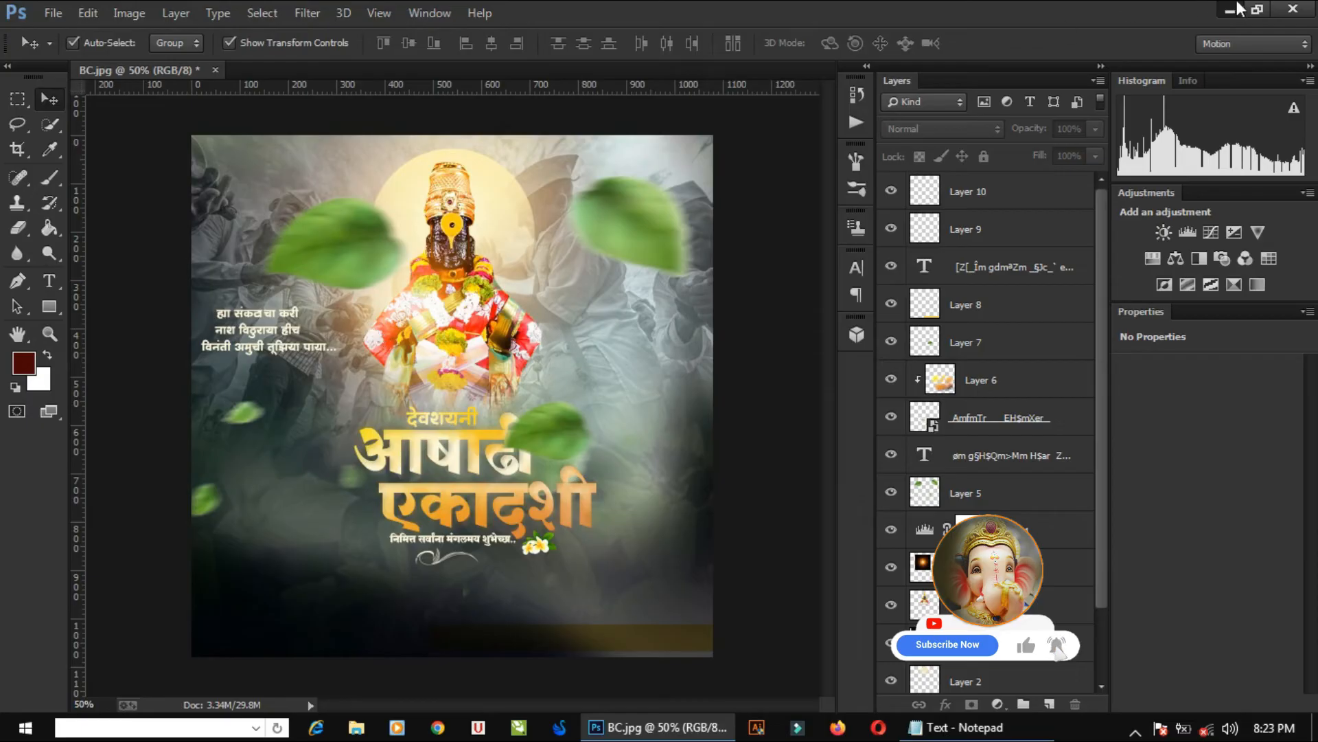
# - Close the Text file in Notepad and return to the banner in Photoshop
pyautogui.click(1232, 10)
pyautogui.click(1083, 107)
pyautogui.click(657, 727)
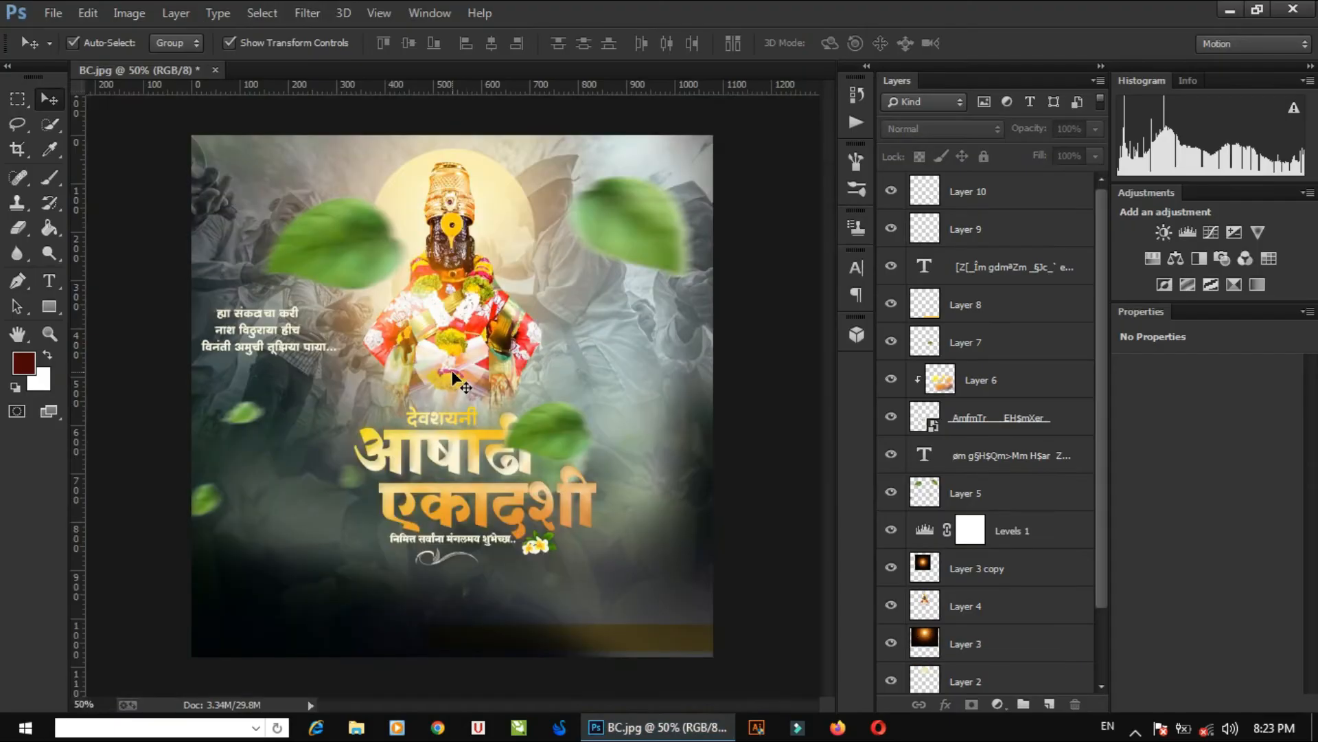
# - Open the portrait My foto.png and the greeter's name line 7.png
pyautogui.hotkey('ctrl', 'o')
pyautogui.doubleClick(1088, 453)
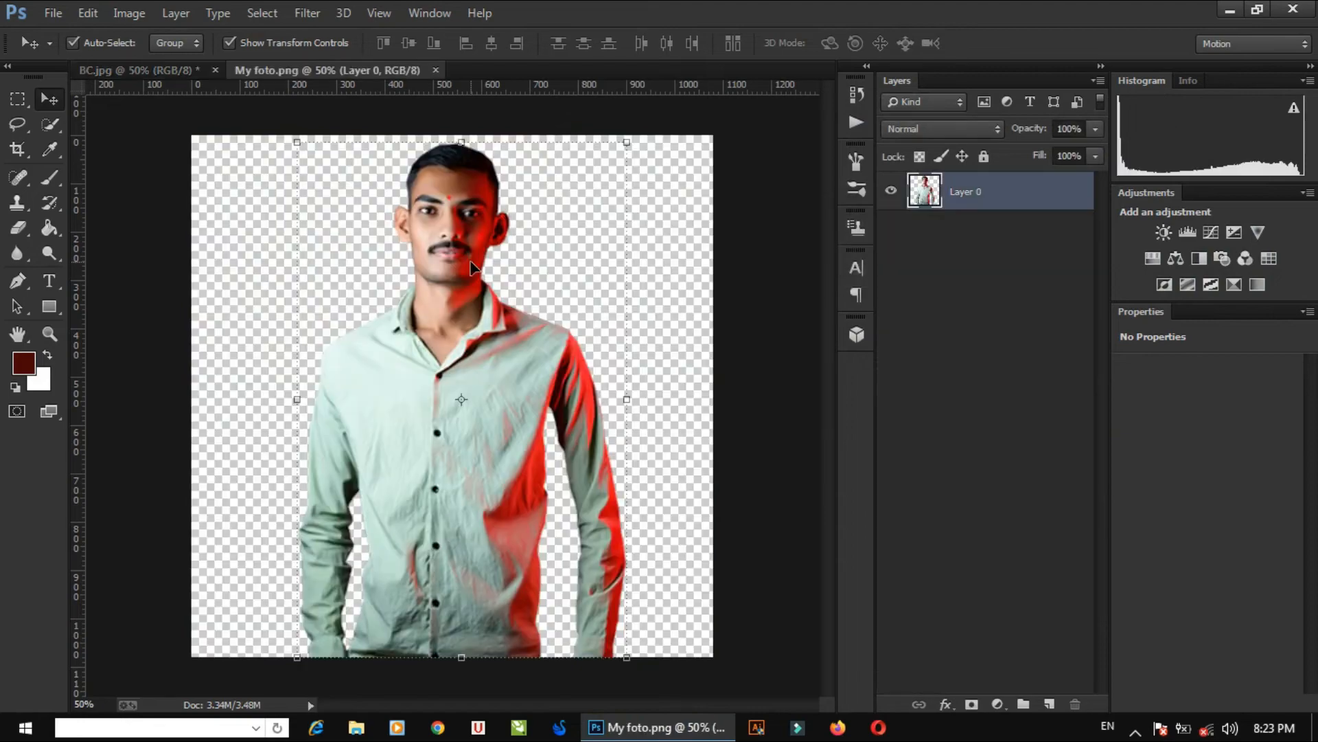
pyautogui.hotkey('ctrl', 'o')
pyautogui.click(927, 330)
pyautogui.doubleClick(979, 366)
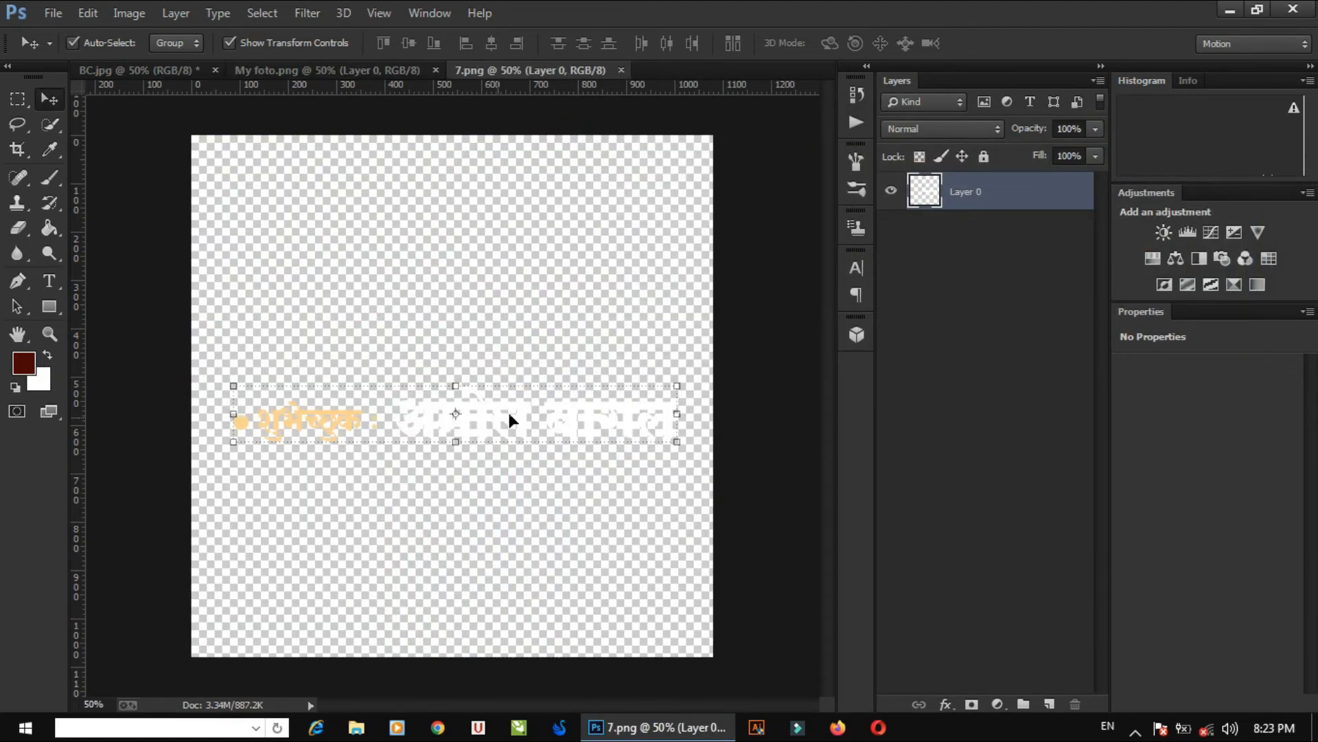
# - Bring the name line into the banner, close 7.png, and place it on the bottom strip at about 320 px wide
pyautogui.moveTo(510, 415); pyautogui.dragTo(618, 470)
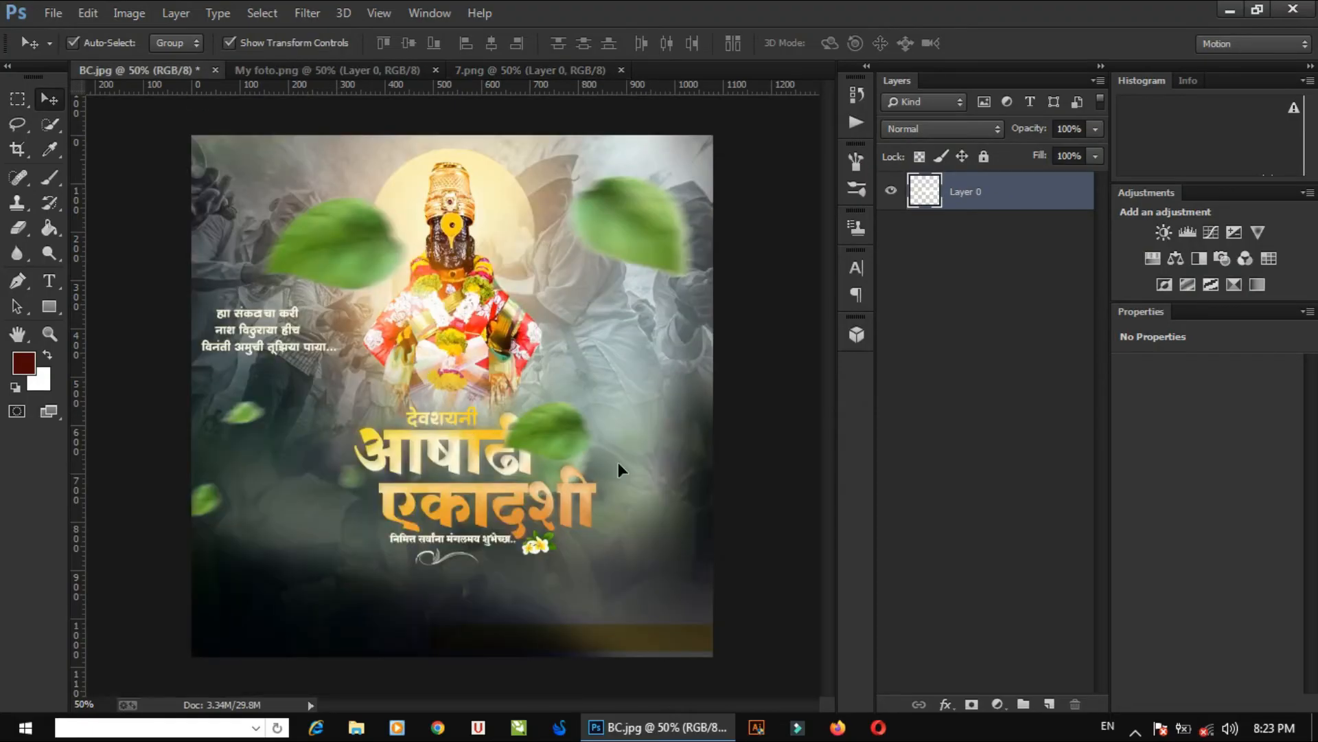
pyautogui.moveTo(616, 209); pyautogui.dragTo(594, 103)
pyautogui.click(669, 70)
pyautogui.moveTo(739, 604); pyautogui.dragTo(566, 639)
pyautogui.press('Return')
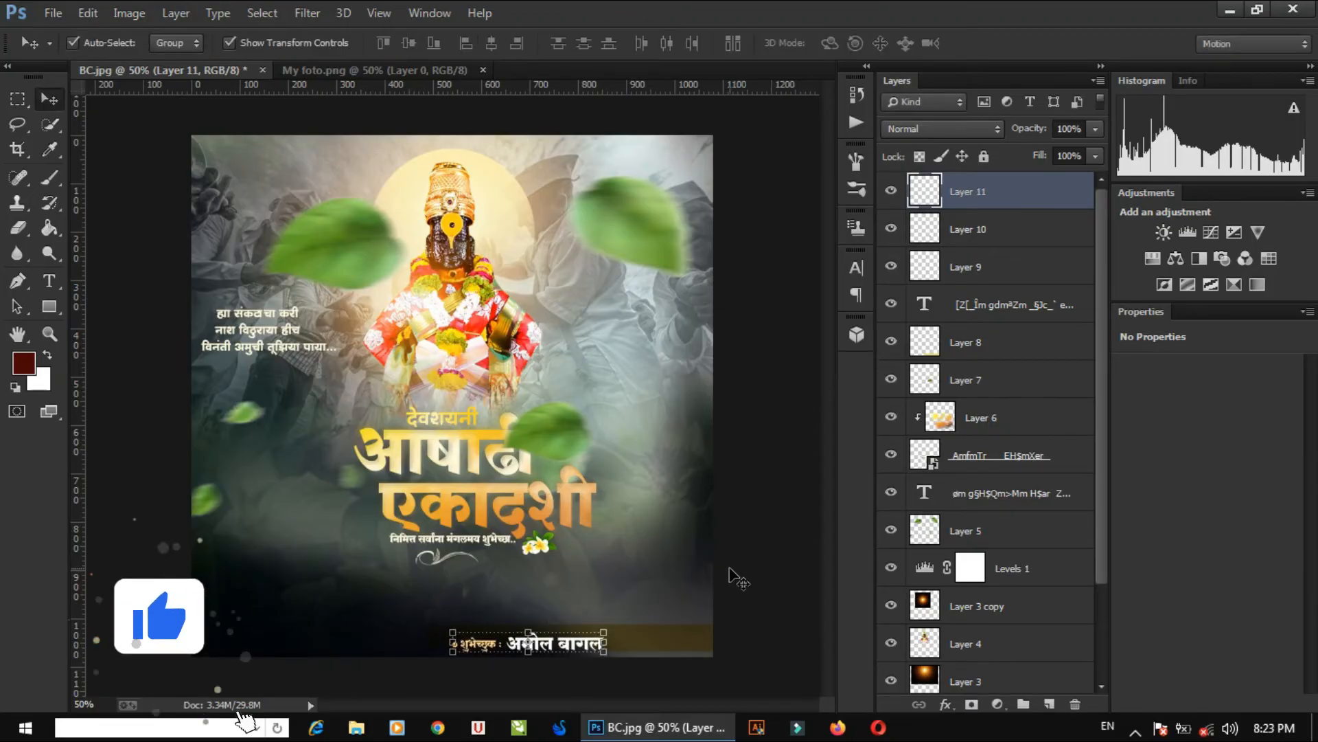
# - Shift the golden bottom strip farther left behind the name line
pyautogui.click(740, 565)
pyautogui.press('z')
pyautogui.click(503, 599)
pyautogui.click(505, 599)
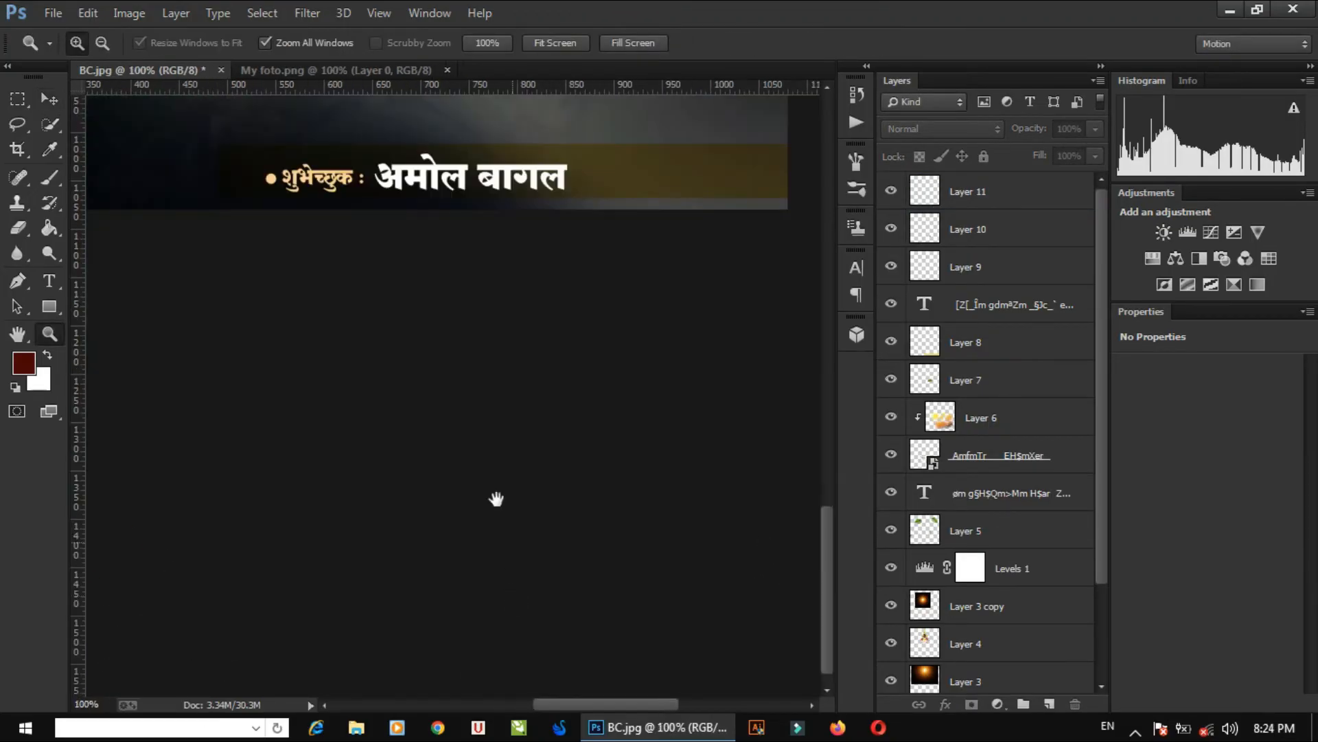
pyautogui.moveTo(495, 501); pyautogui.dragTo(611, 692)
pyautogui.keyDown('alt'); pyautogui.click(523, 455); pyautogui.keyUp('alt')
pyautogui.press('v')
pyautogui.click(599, 575)
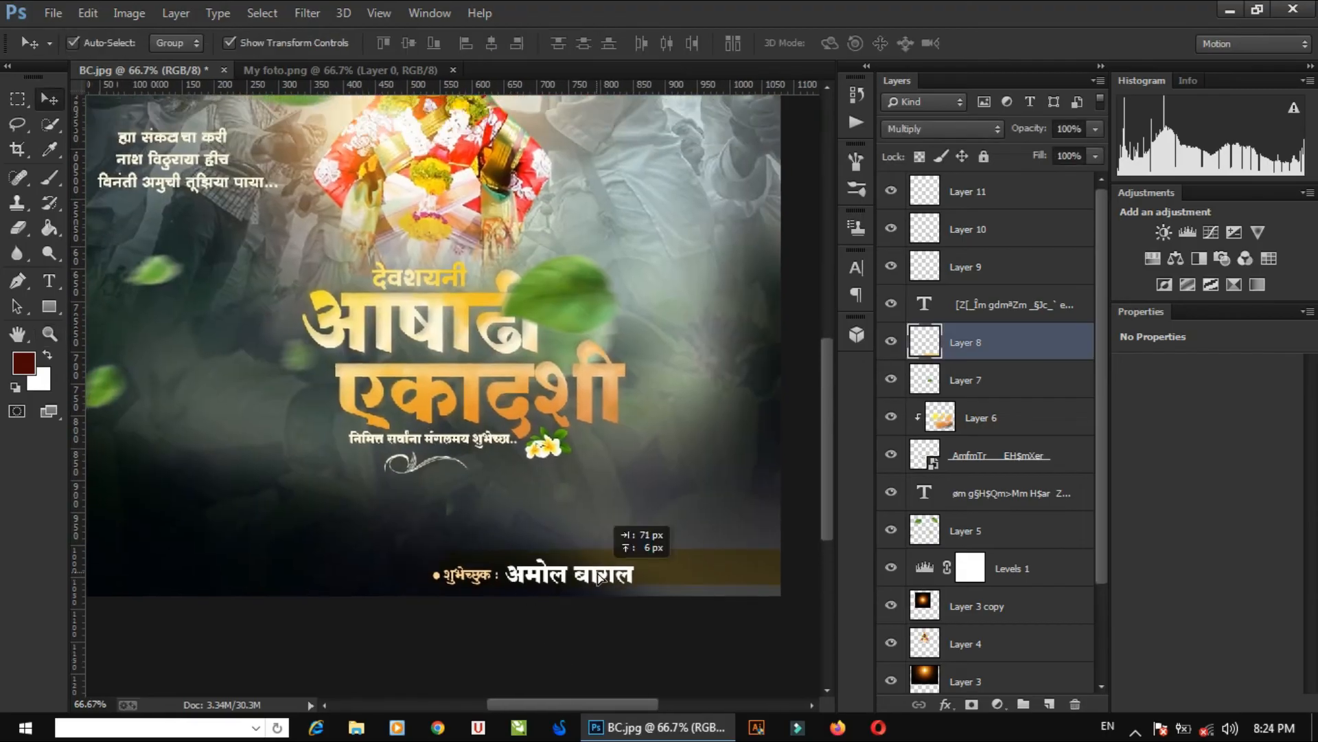
pyautogui.moveTo(599, 576); pyautogui.dragTo(510, 586)
# - Stretch the bottom strip's left end close to the banner's left edge and move the name line about 210 px left
pyautogui.click(407, 574)
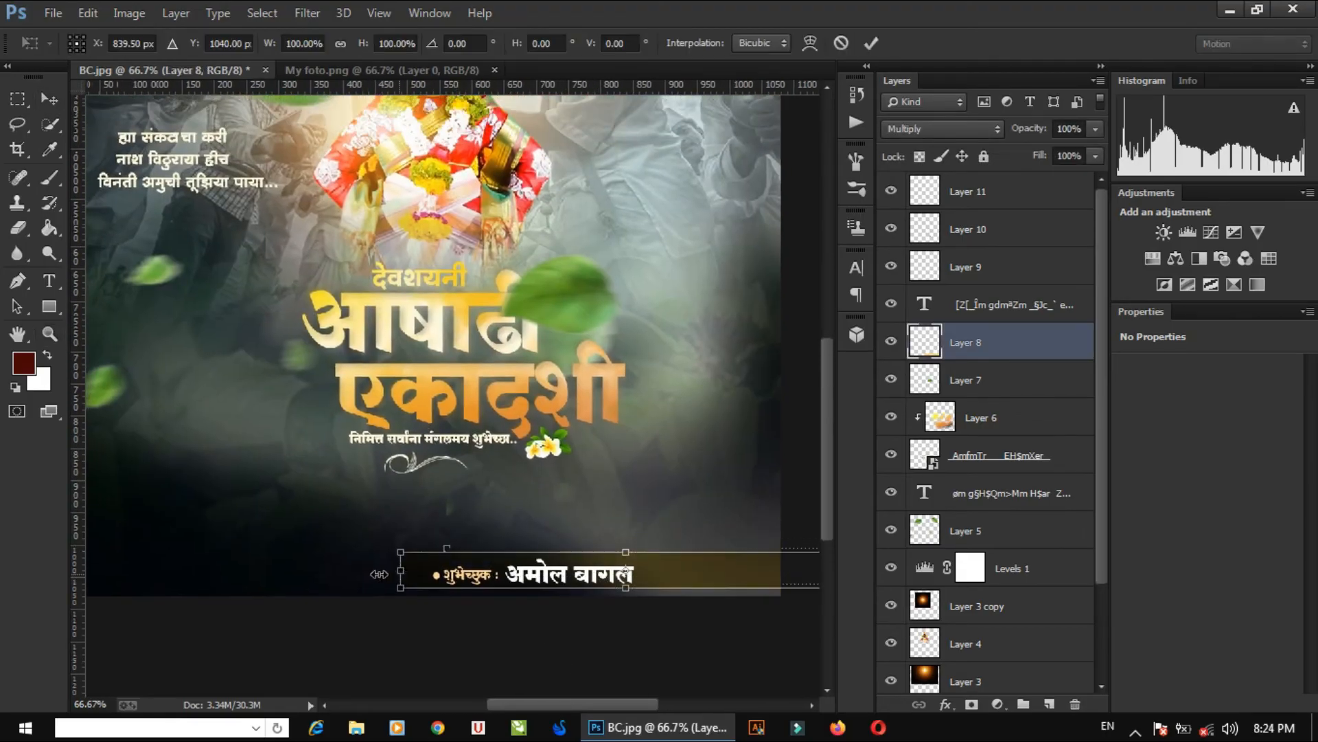
pyautogui.moveTo(323, 506); pyautogui.dragTo(380, 515)
pyautogui.press('Return')
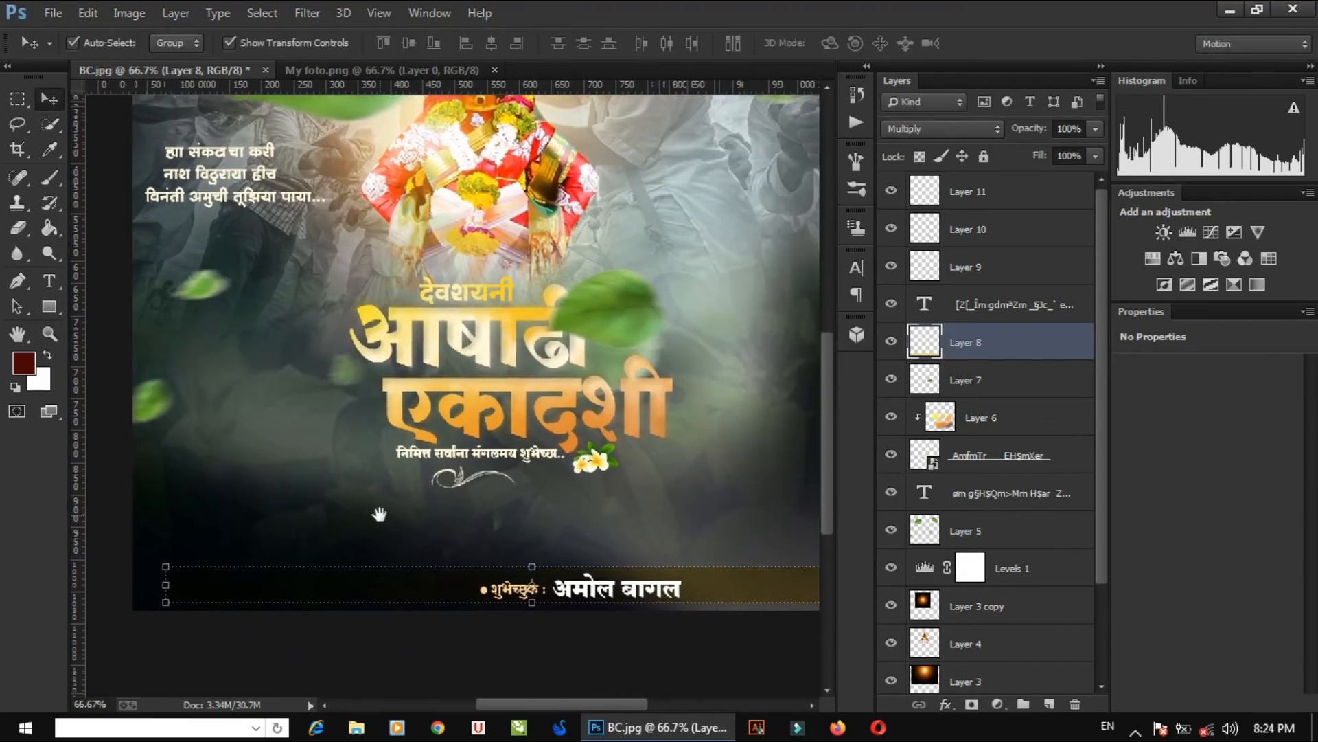
pyautogui.moveTo(586, 589); pyautogui.dragTo(451, 590)
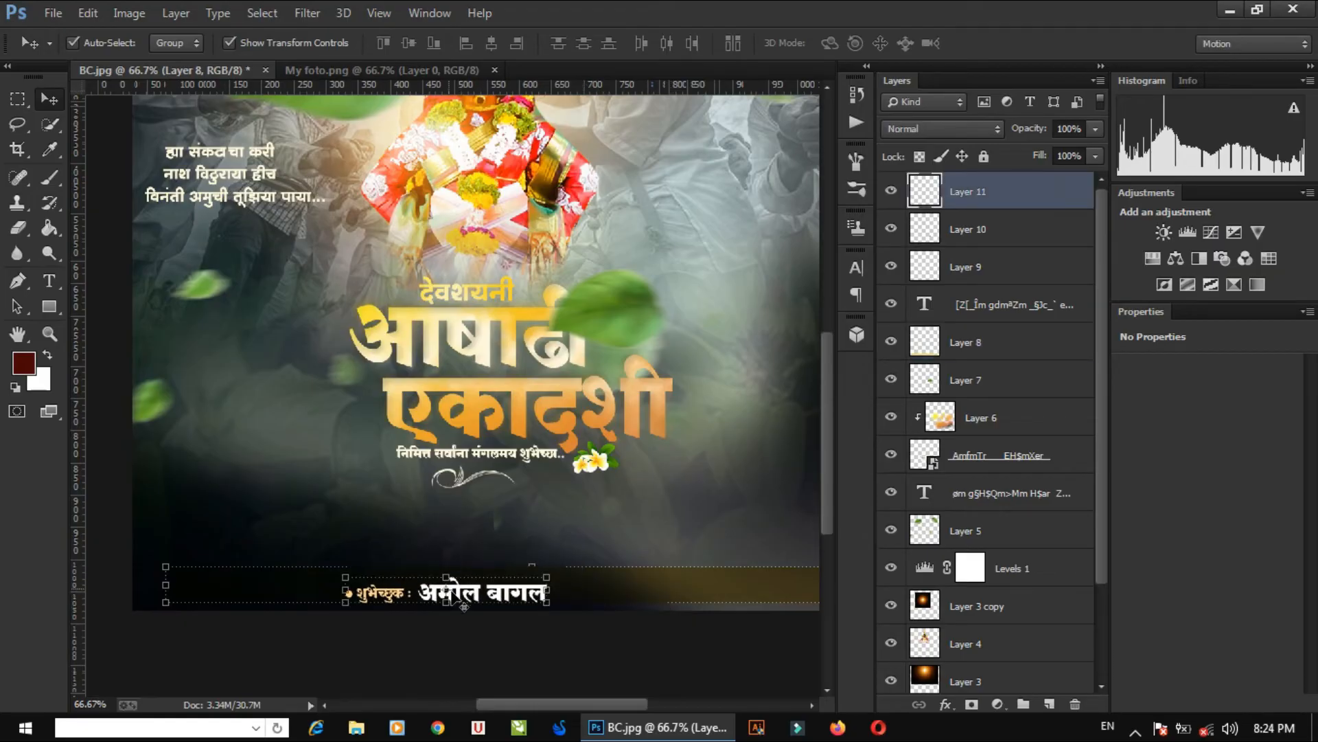
pyautogui.click(461, 655)
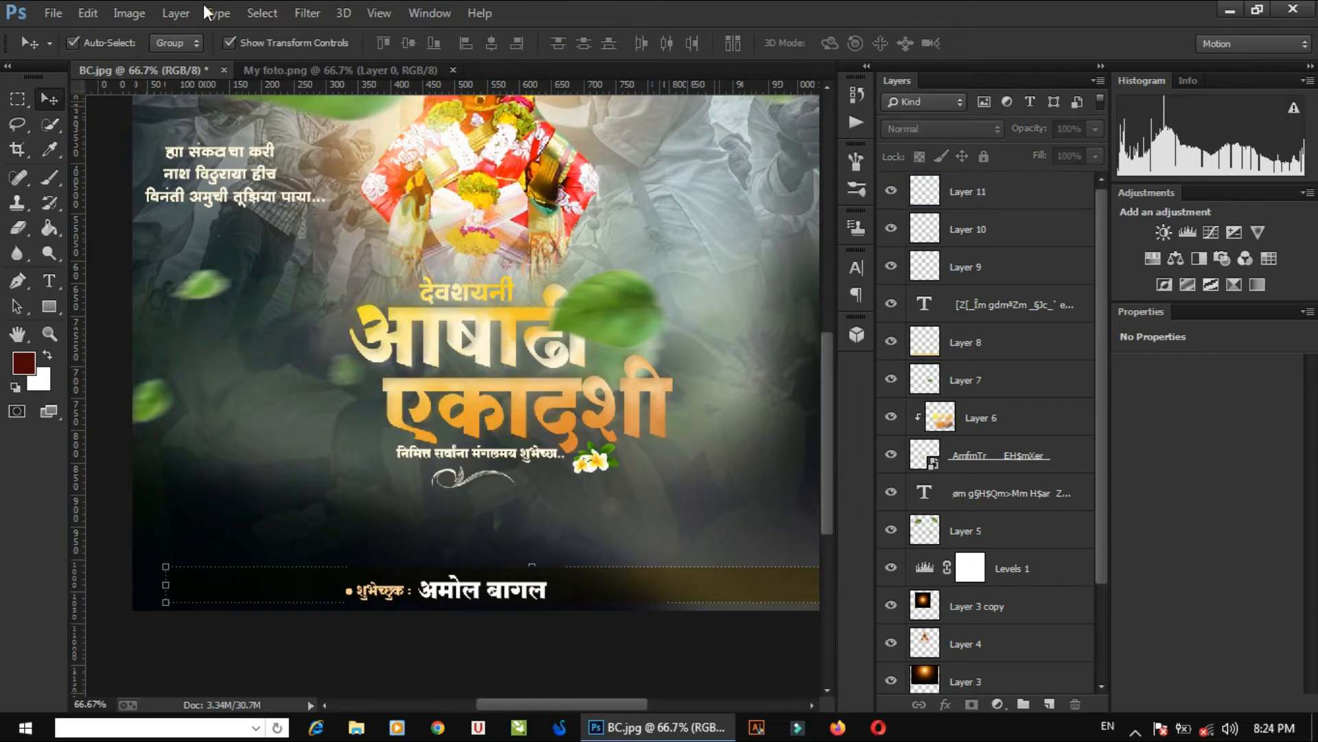
# - Bring the portrait from My foto.png into the banner and close the source file
pyautogui.click(339, 70)
pyautogui.moveTo(464, 372); pyautogui.dragTo(303, 537)
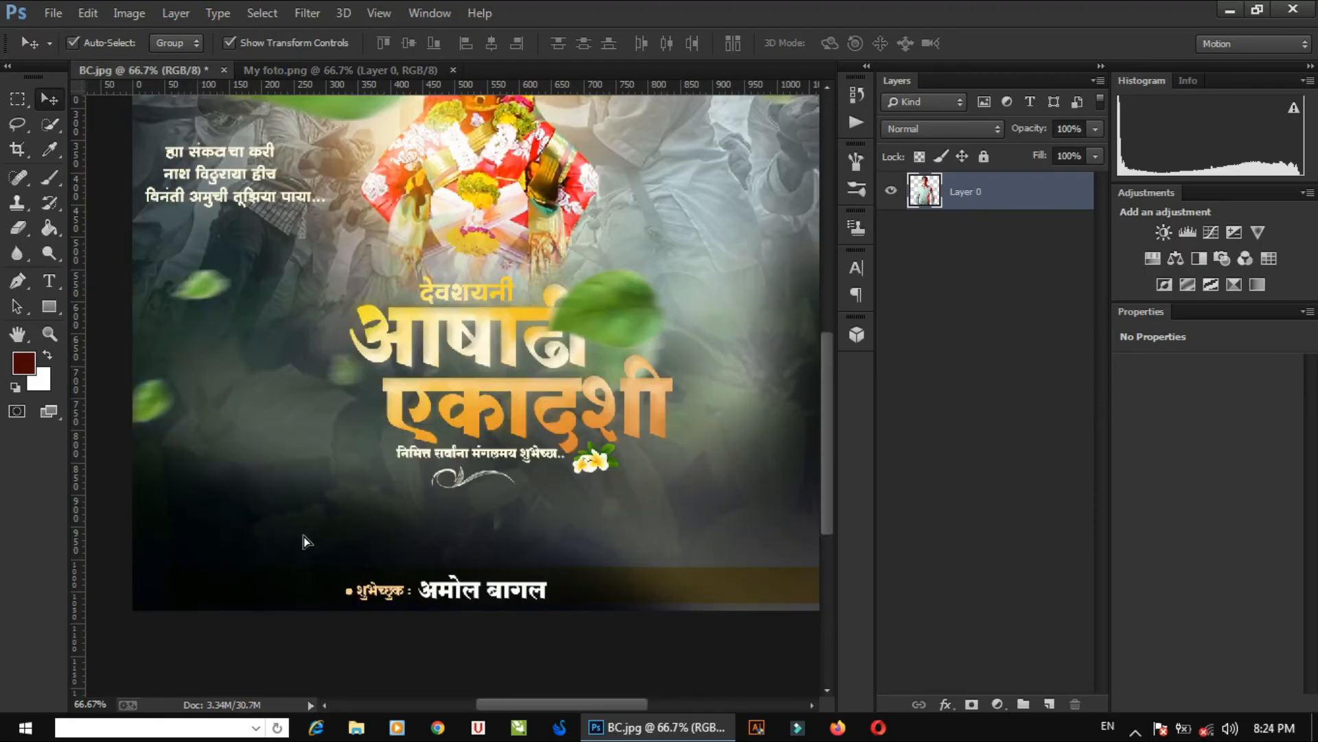
pyautogui.moveTo(418, 268); pyautogui.dragTo(543, 110)
pyautogui.click(501, 71)
# - Scale the portrait down to about 260 px wide and place it in the banner's bottom-left corner
pyautogui.scroll(-1, 452, 254)
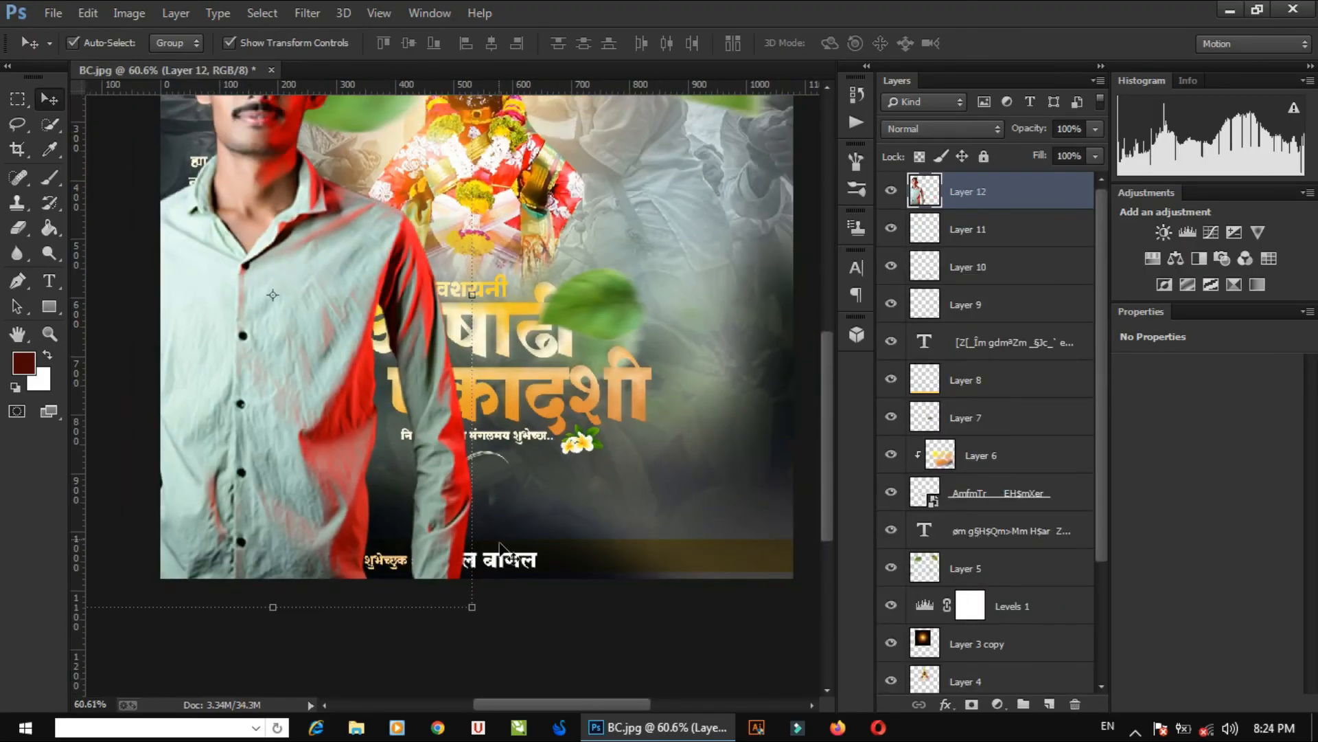
pyautogui.moveTo(471, 605); pyautogui.dragTo(246, 252)
pyautogui.moveTo(203, 207); pyautogui.dragTo(283, 607)
pyautogui.press('Return')
pyautogui.moveTo(269, 525); pyautogui.dragTo(271, 542)
pyautogui.scroll(-2, 436, 380)
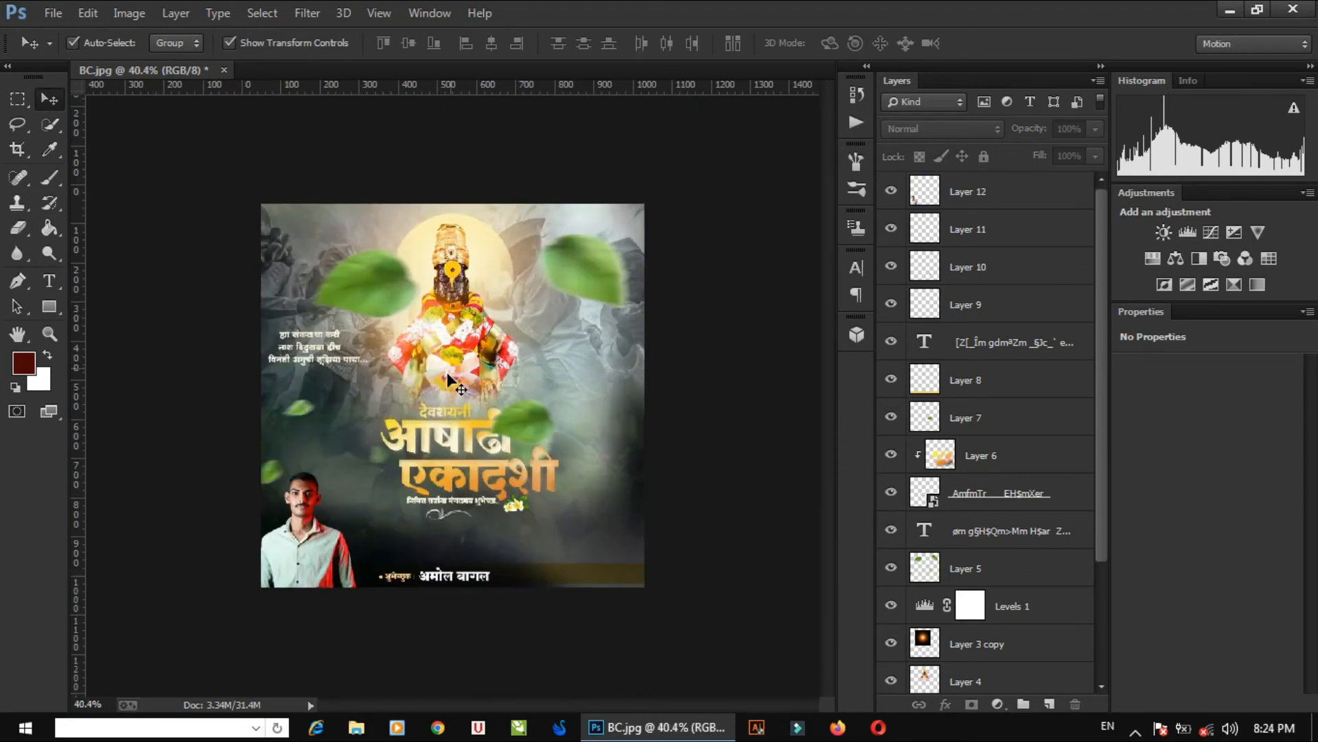
pyautogui.scroll(1, 424, 389)
pyautogui.scroll(-1, 424, 388)
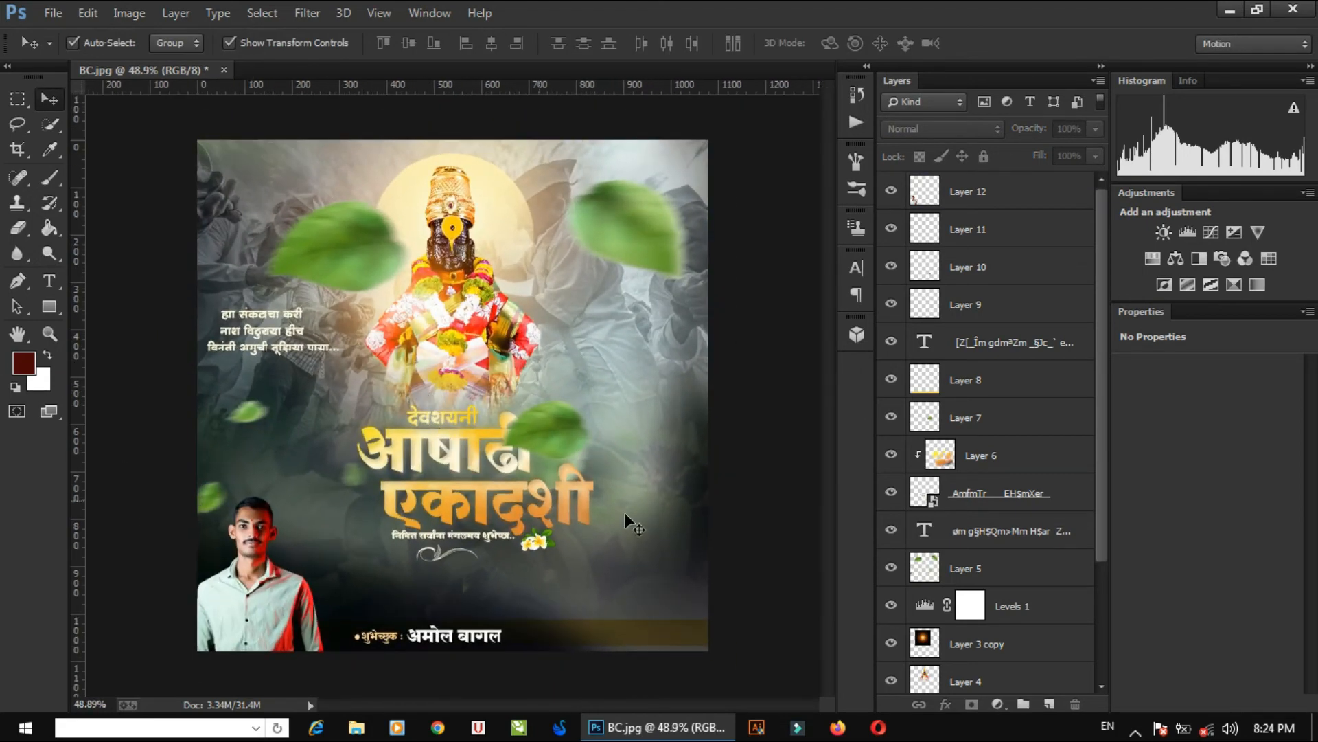
# - Enlarge the देवशयनी आषाढी एकादशी title with its clipped colour layer to about 570 px wide, extending it to the left
pyautogui.click(970, 200)
pyautogui.click(1000, 230)
pyautogui.click(1000, 464)
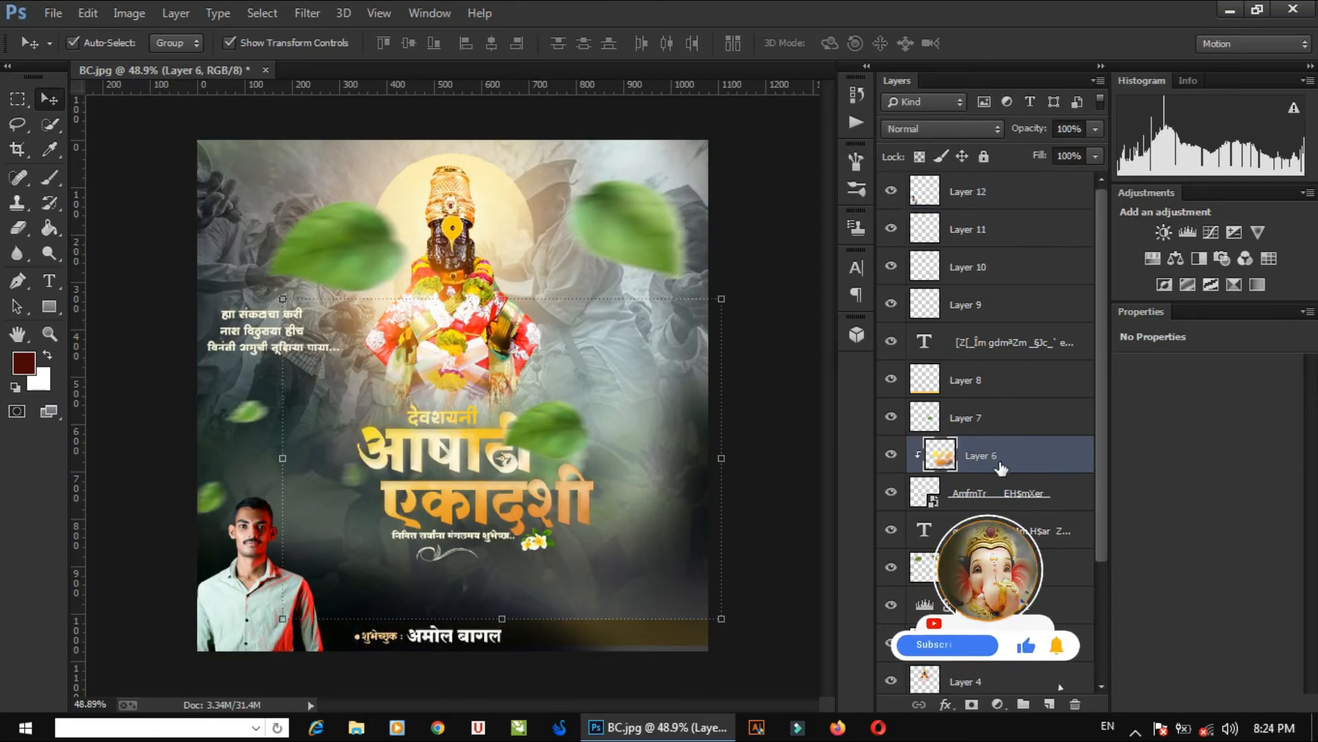
pyautogui.keyDown('shift'); pyautogui.click(996, 492); pyautogui.keyUp('shift')
pyautogui.moveTo(283, 616); pyautogui.dragTo(239, 661)
pyautogui.moveTo(514, 458); pyautogui.dragTo(529, 442)
pyautogui.press('Return')
pyautogui.click(663, 426)
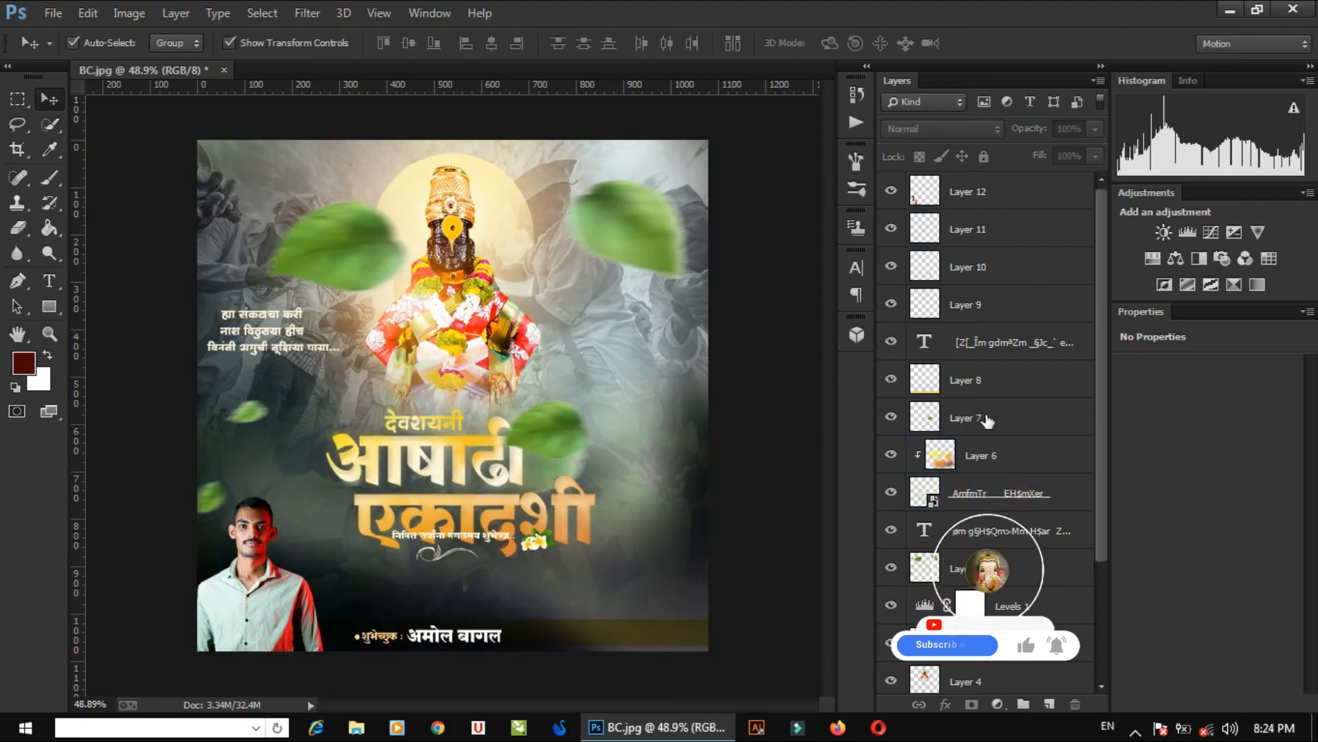
# - Nudge the greeting line down and left to sit just beneath the enlarged title
pyautogui.click(989, 344)
pyautogui.hotkey('shift', 'Down')
pyautogui.hotkey('shift', 'Down')
pyautogui.hotkey('shift', 'Down')
pyautogui.scroll(2, 412, 525)
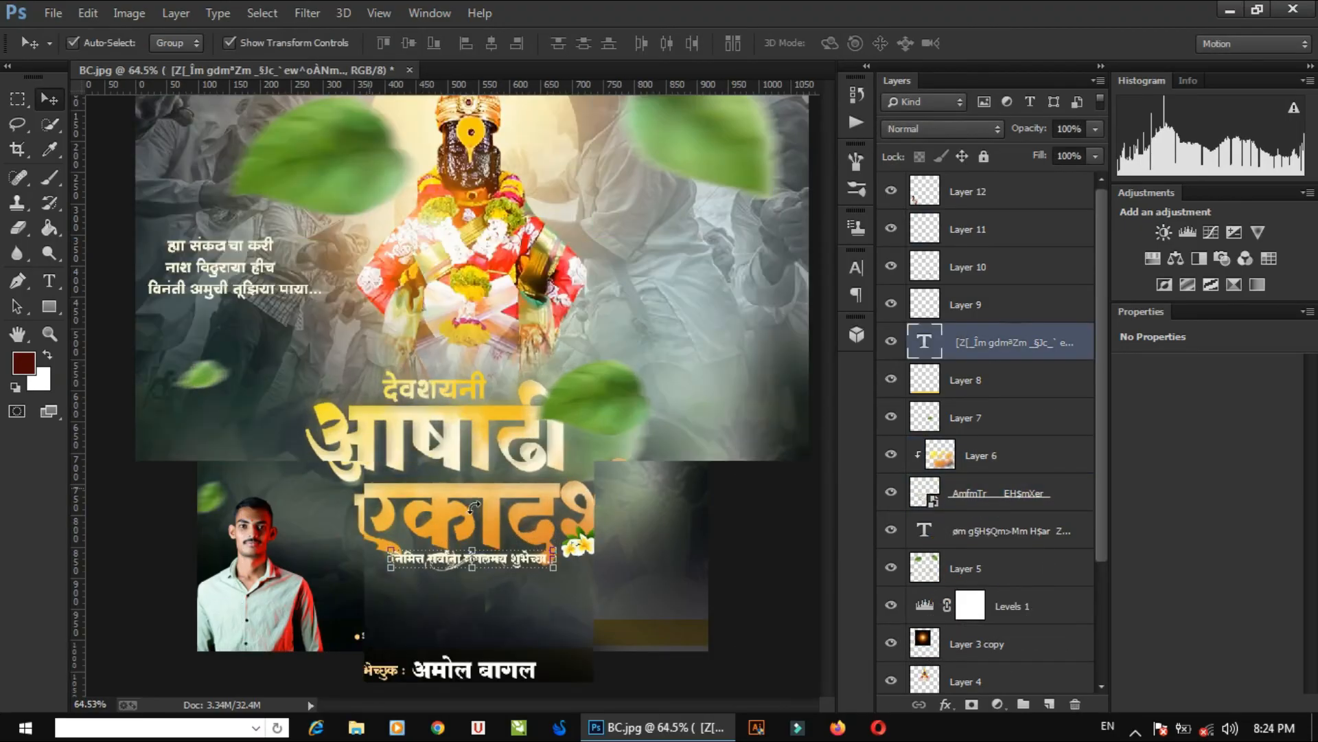
pyautogui.hotkey('shift', 'Left')
pyautogui.hotkey('shift', 'Left')
pyautogui.hotkey('shift', 'Left')
pyautogui.hotkey('shift', 'Left')
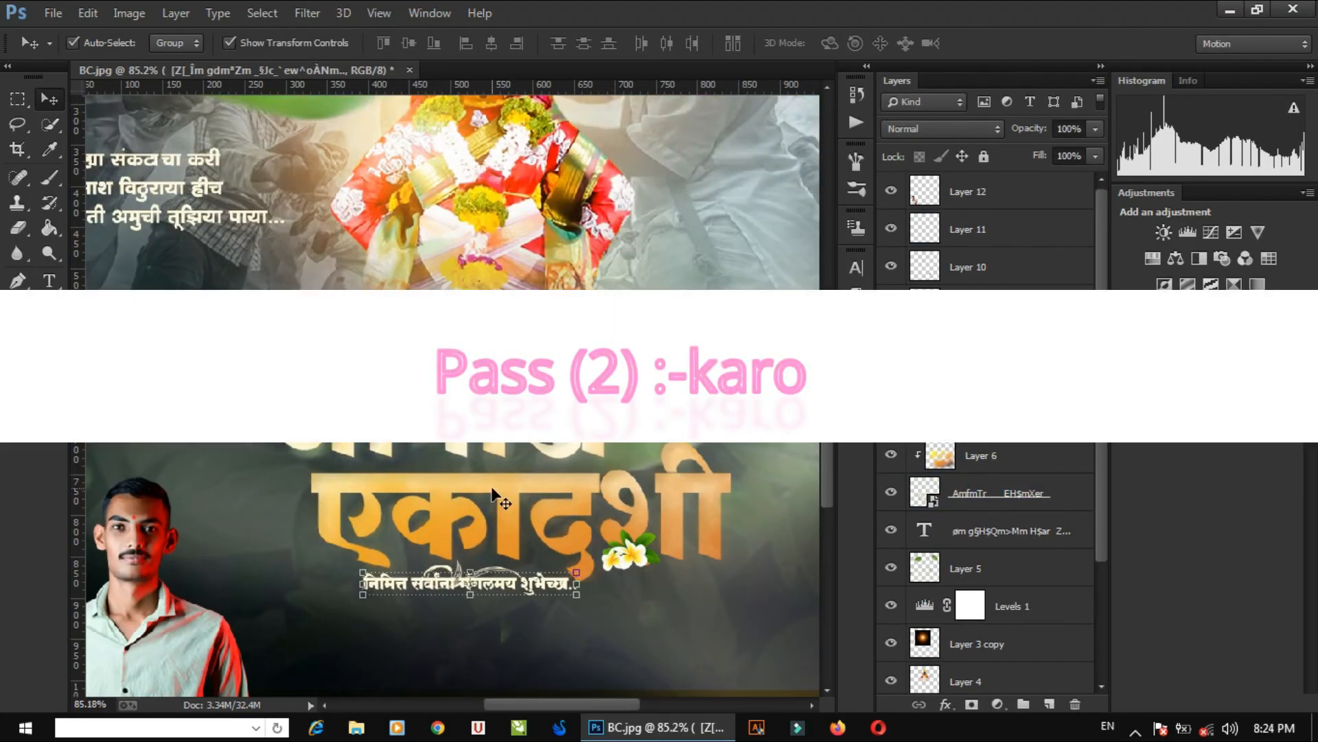
# - Move the swirl ornament beneath the greeting line and place the flower at the swirl's right end
pyautogui.click(456, 569)
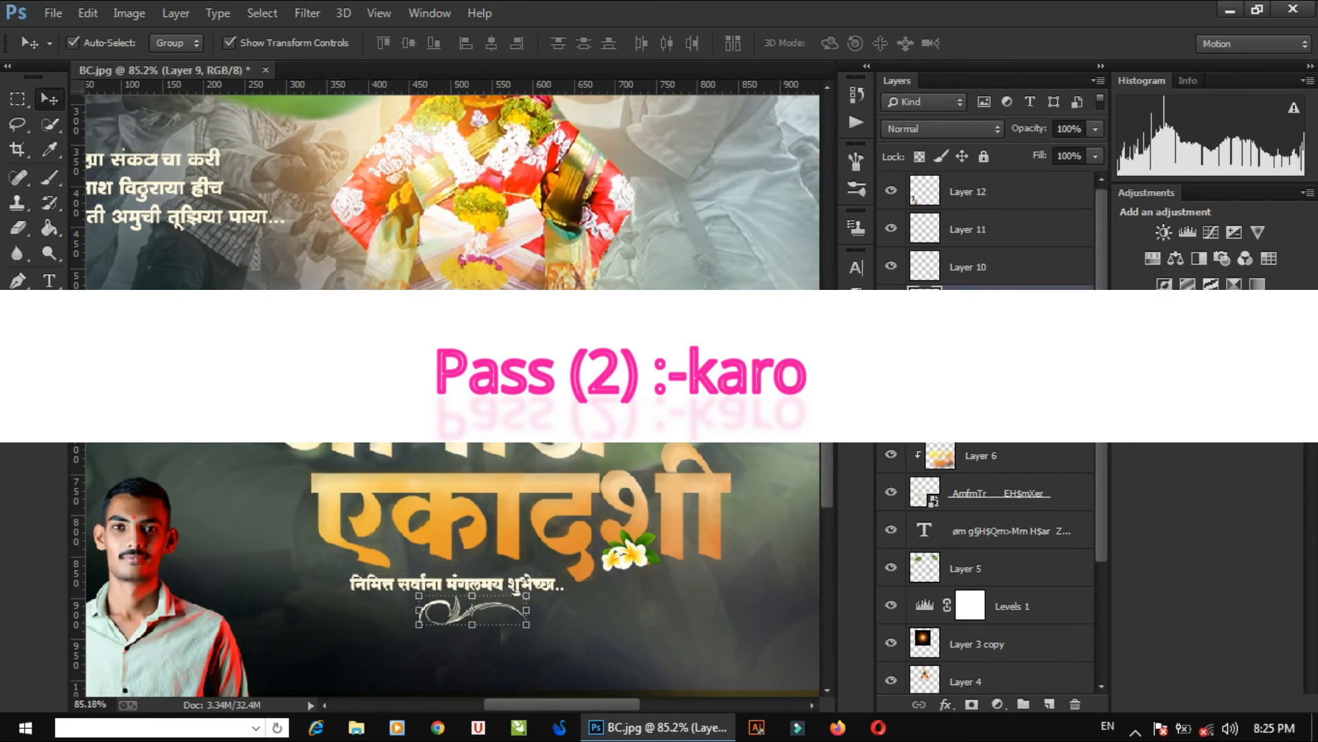
pyautogui.moveTo(633, 546); pyautogui.dragTo(572, 621)
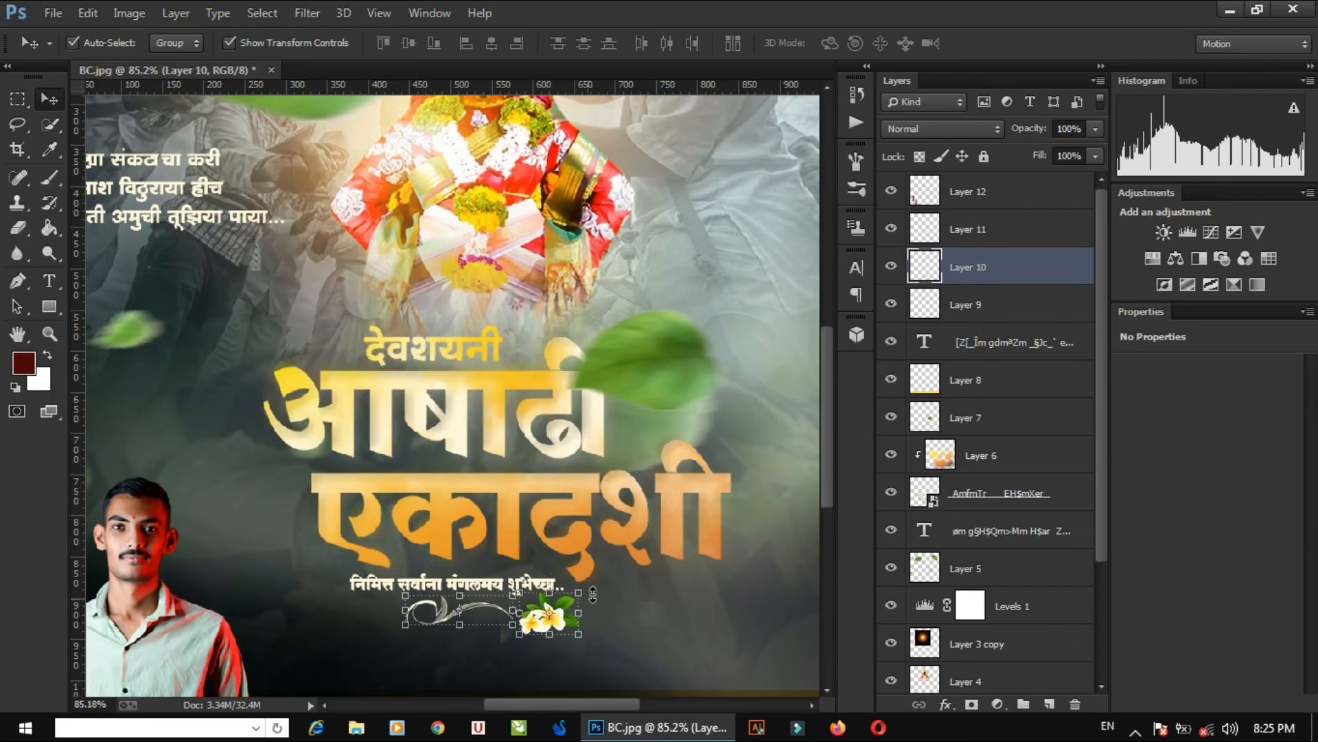
pyautogui.scroll(-8, 589, 451)
pyautogui.click(588, 451)
pyautogui.scroll(-1, 496, 450)
pyautogui.scroll(3, 488, 447)
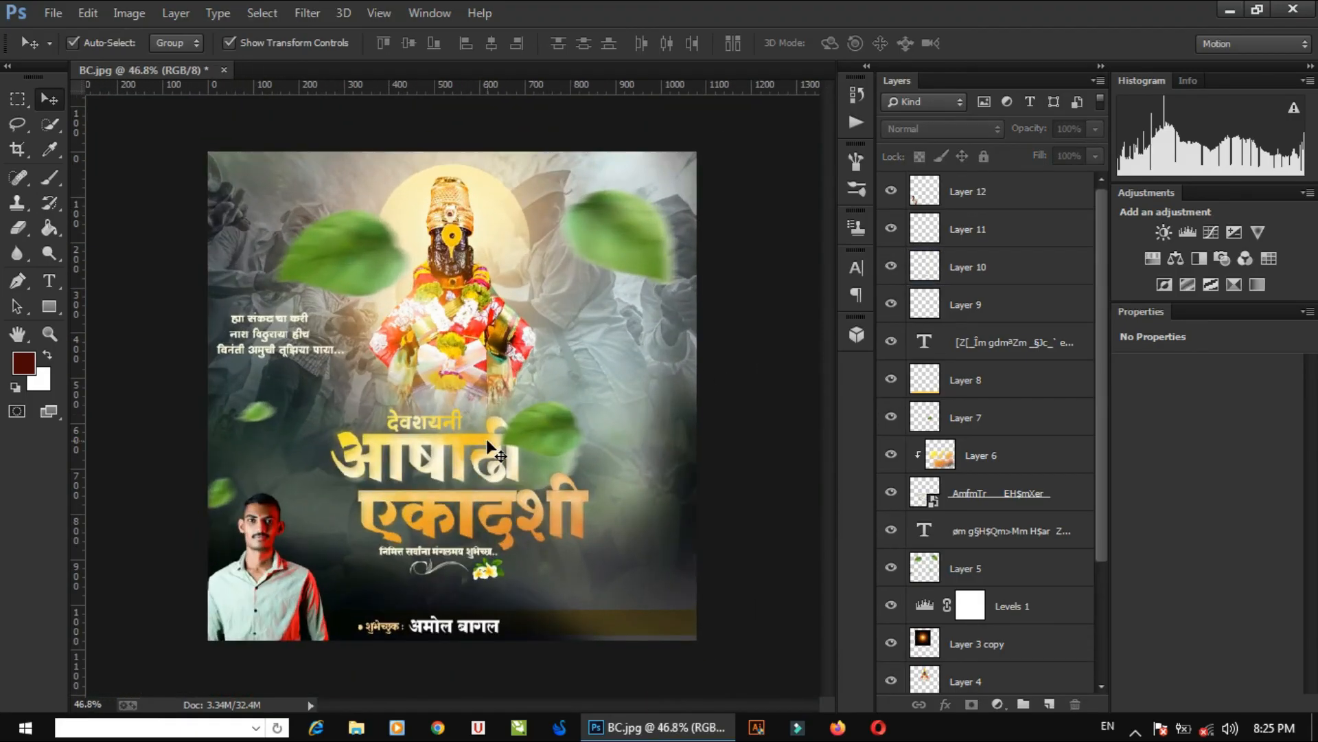
# - Save the banner as a JPEG named "ashadi banner" in the Ashyadhi Ekadashi Banner Editing folder, without replacing BC.jpg
pyautogui.scroll(-1, 489, 448)
pyautogui.hotkey('ctrl', 'shift', 's')
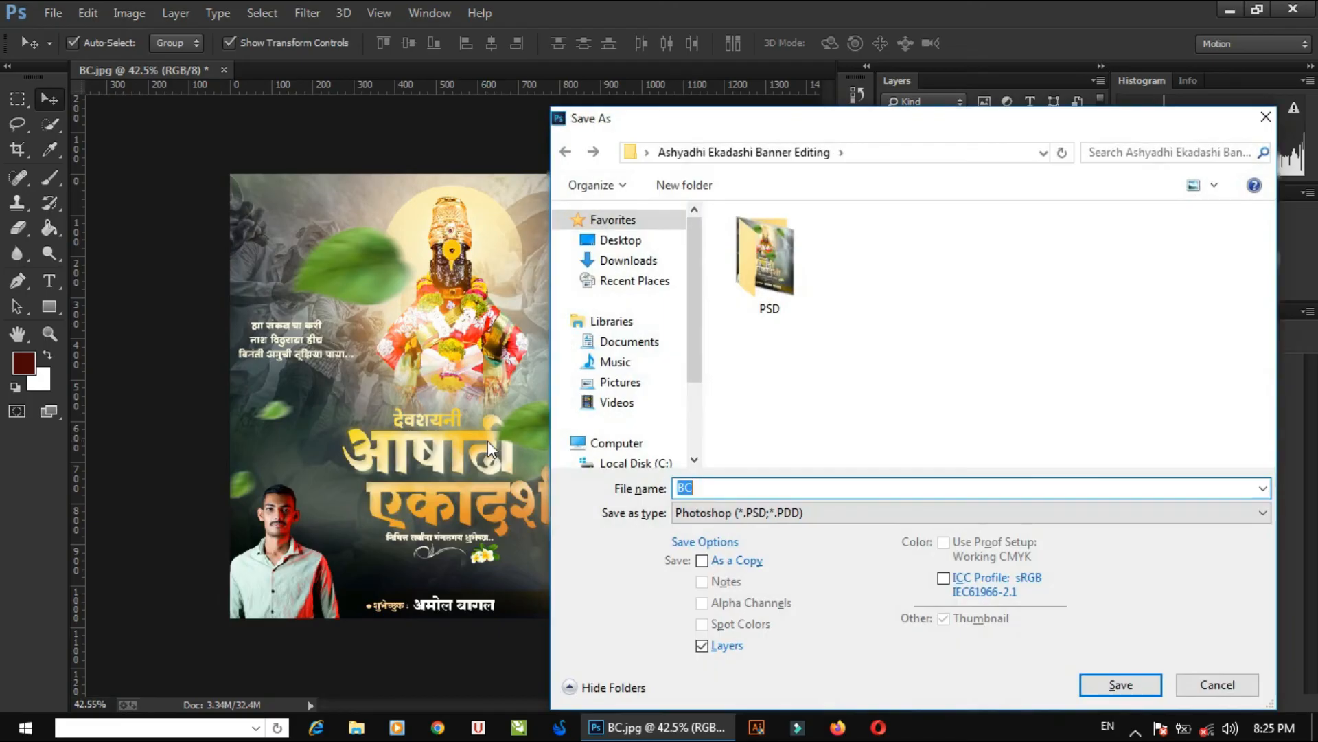
pyautogui.click(789, 517)
pyautogui.click(764, 319)
pyautogui.click(1123, 687)
pyautogui.press('Return')
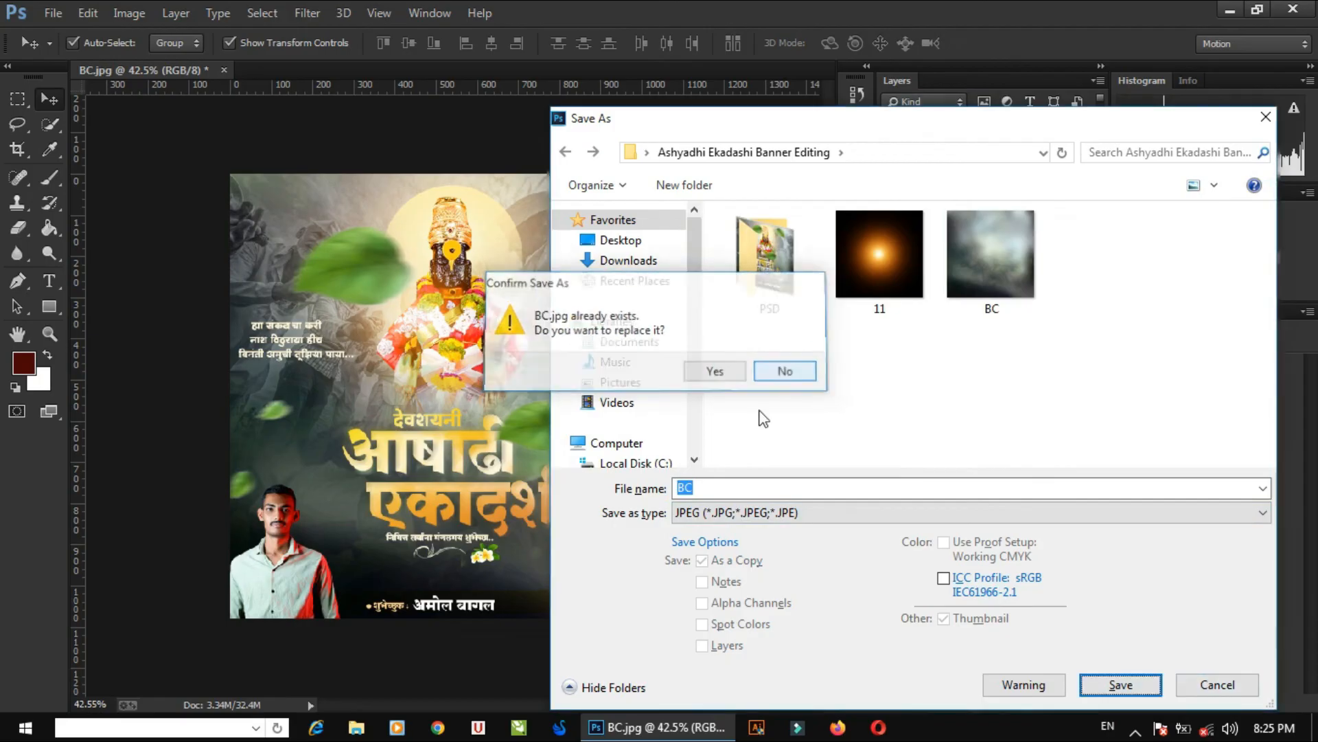
pyautogui.press('Return')
pyautogui.click(789, 370)
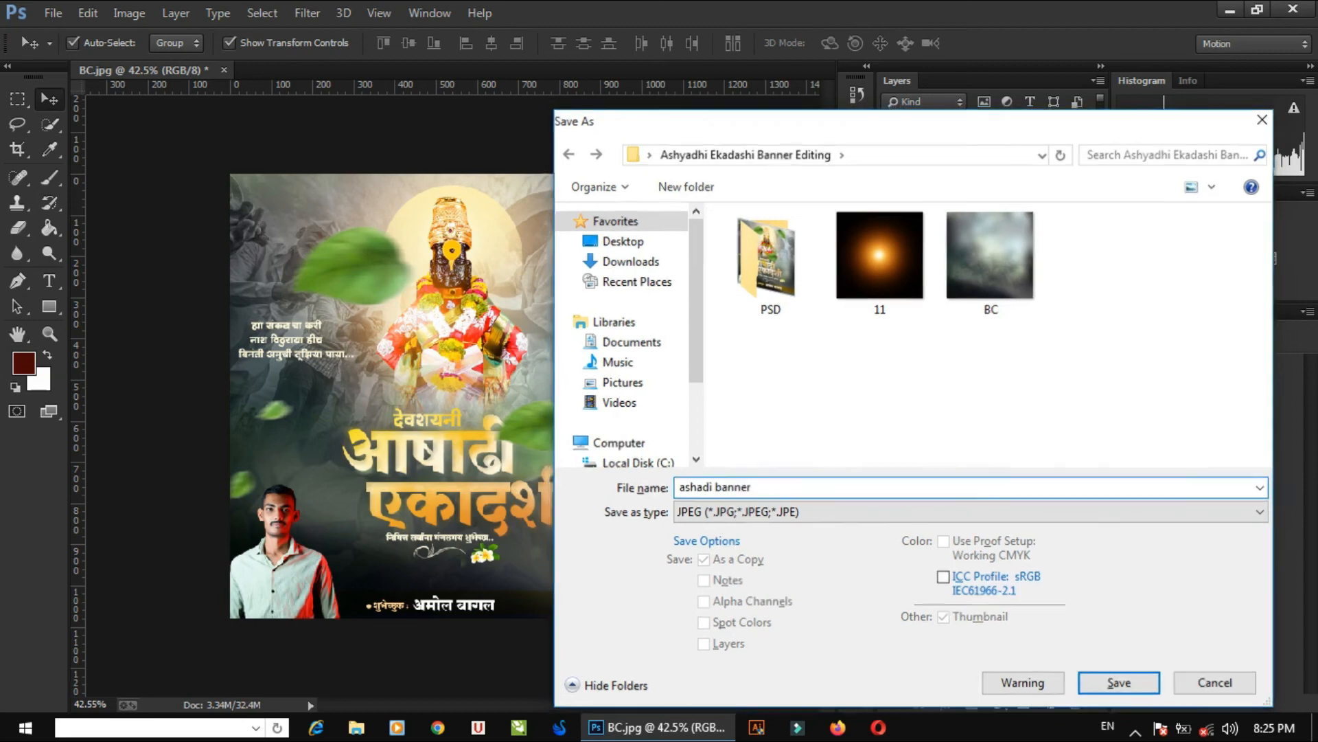
pyautogui.press('Return')
pyautogui.press('Return')
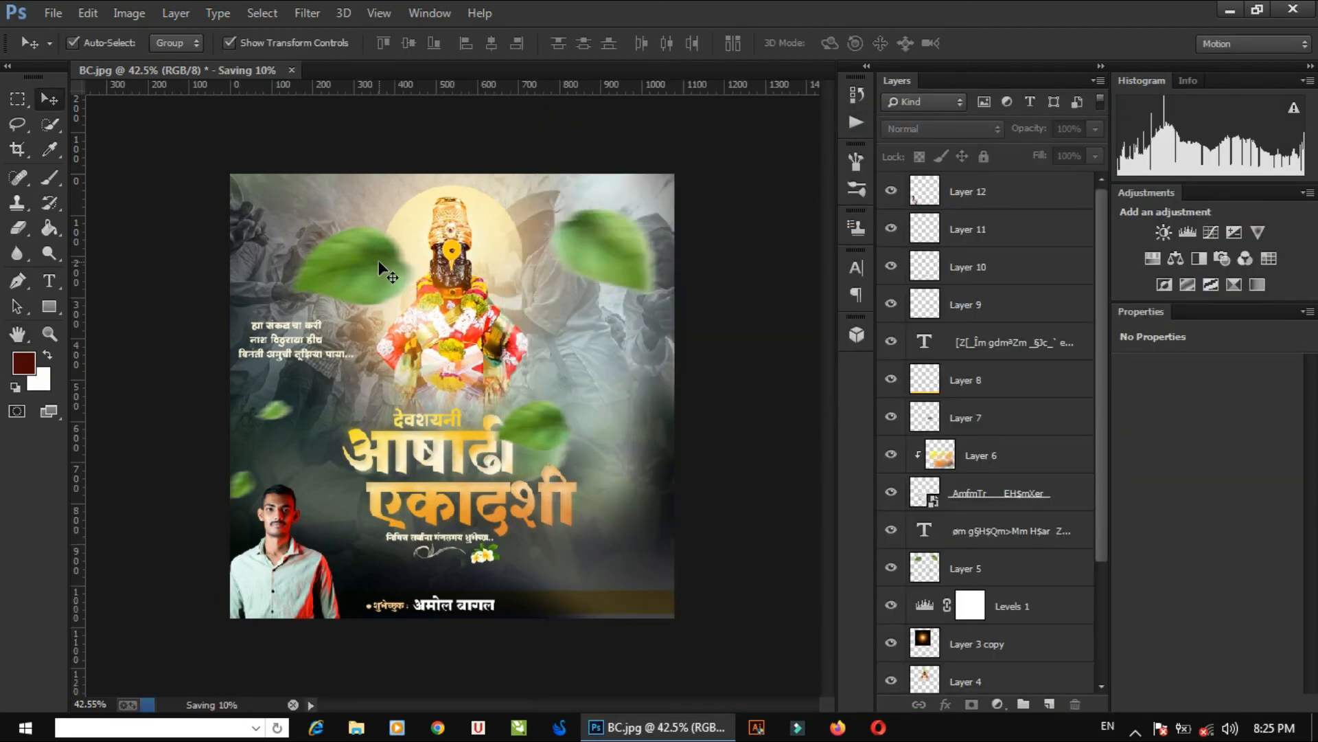
# - Close BC.jpg without saving its changes and minimise the program to show the desktop
pyautogui.click(224, 69)
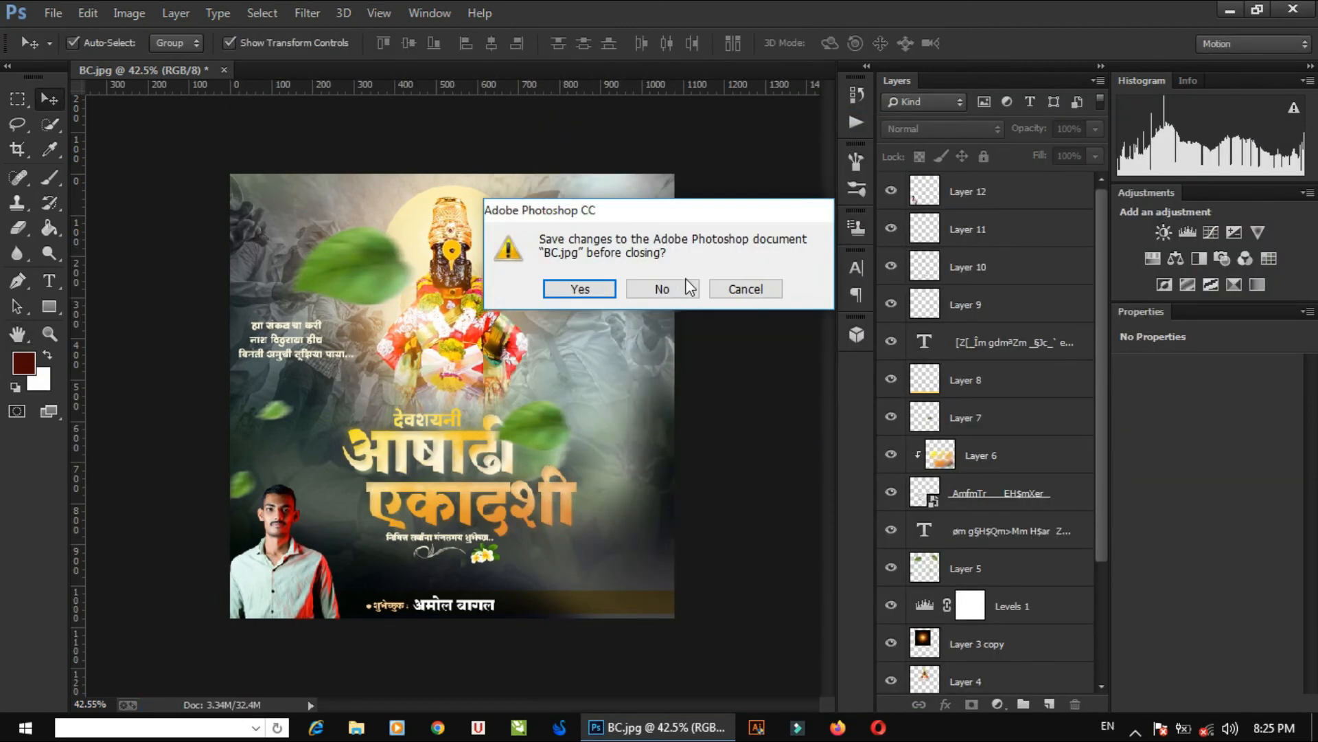
pyautogui.click(679, 285)
pyautogui.click(1229, 10)
pyautogui.rightClick(576, 221)
pyautogui.click(628, 270)
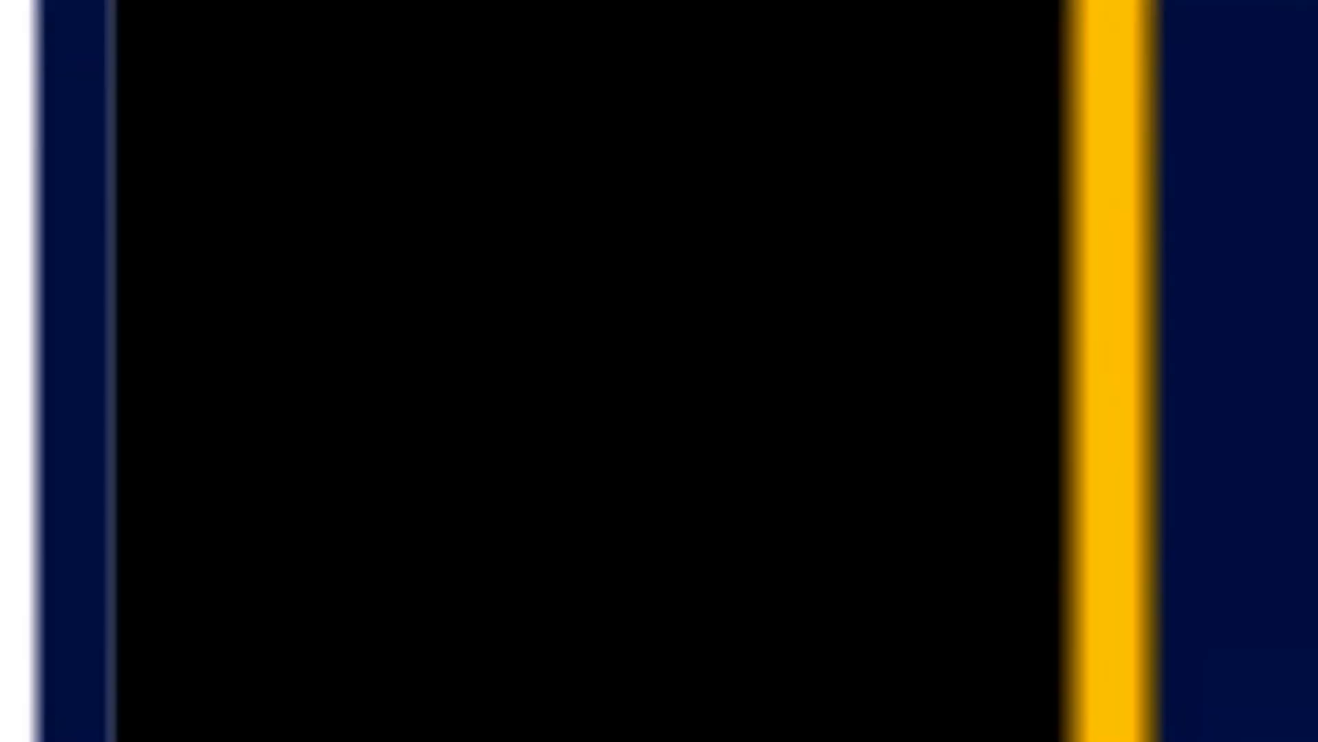